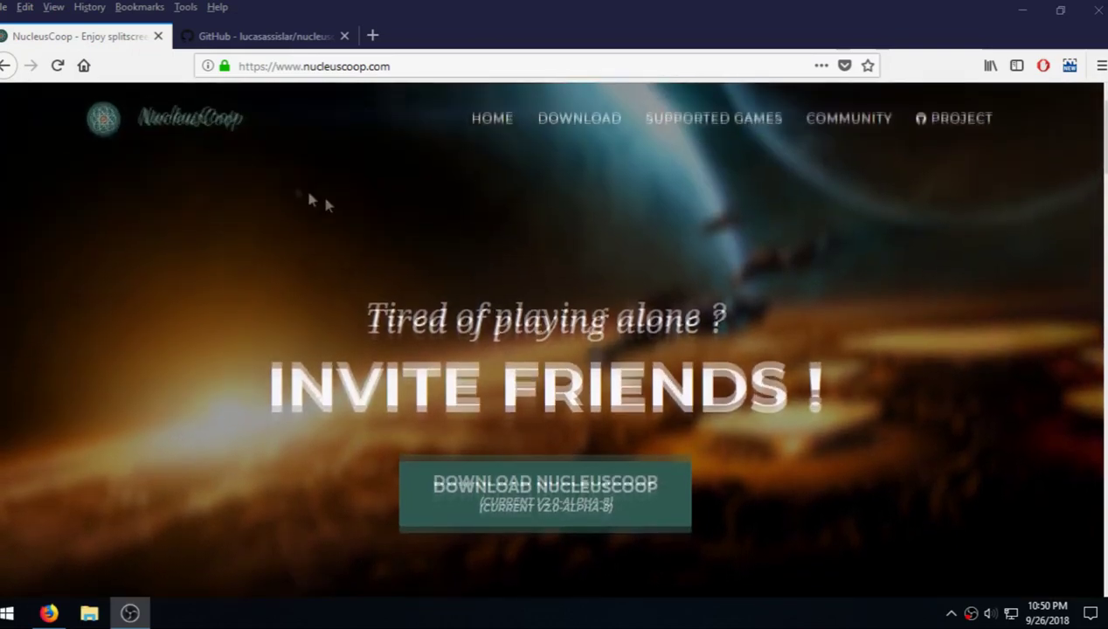
Switch to the nucleuscoop GitHub repository at 90% page zoom and open its releases page.
{"action": "left_click", "coordinate": [260, 40]}
{"action": "key", "text": "ctrl+minus"}
{"action": "scroll", "coordinate": [441, 354], "scroll_direction": "down", "scroll_amount": 2}
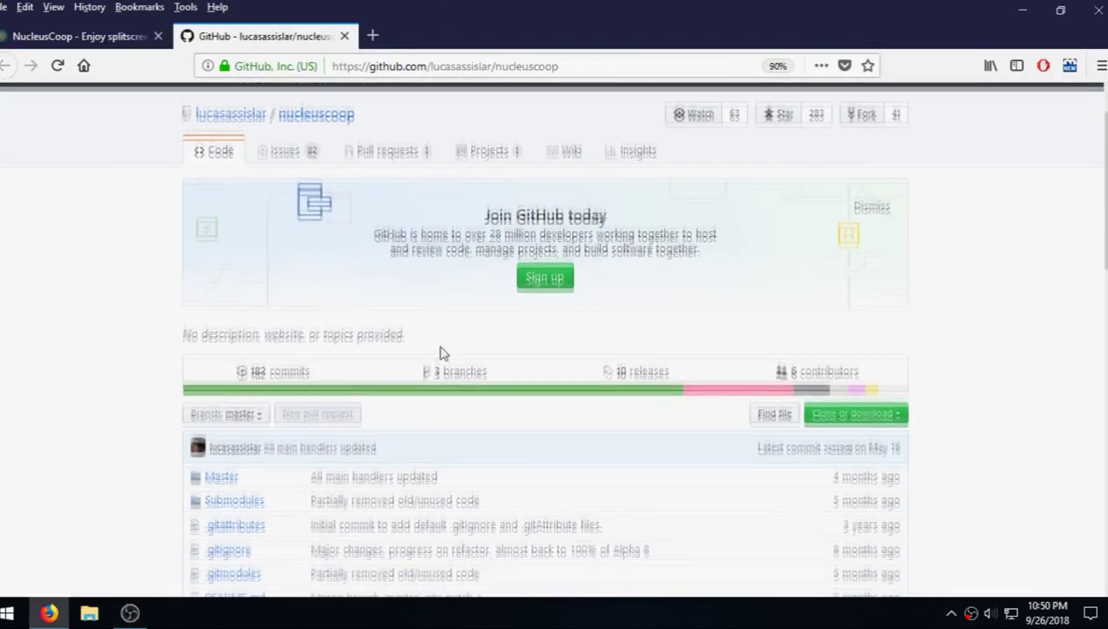
{"action": "scroll", "coordinate": [463, 372], "scroll_direction": "up", "scroll_amount": 2}
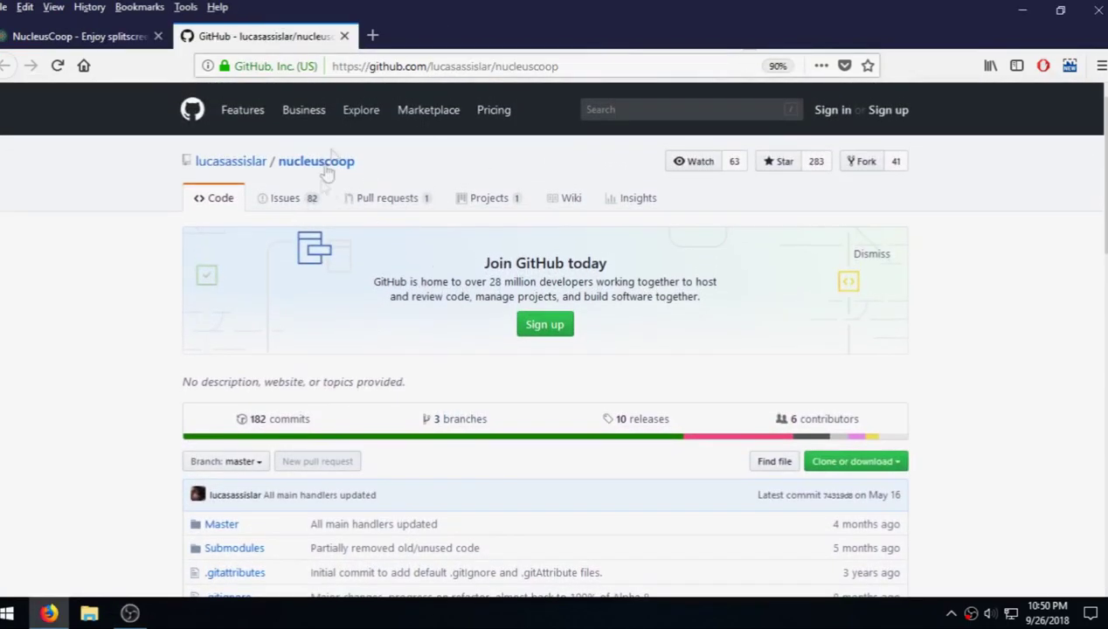
{"action": "left_click", "coordinate": [647, 421]}
{"action": "scroll", "coordinate": [584, 277], "scroll_direction": "down", "scroll_amount": 5}
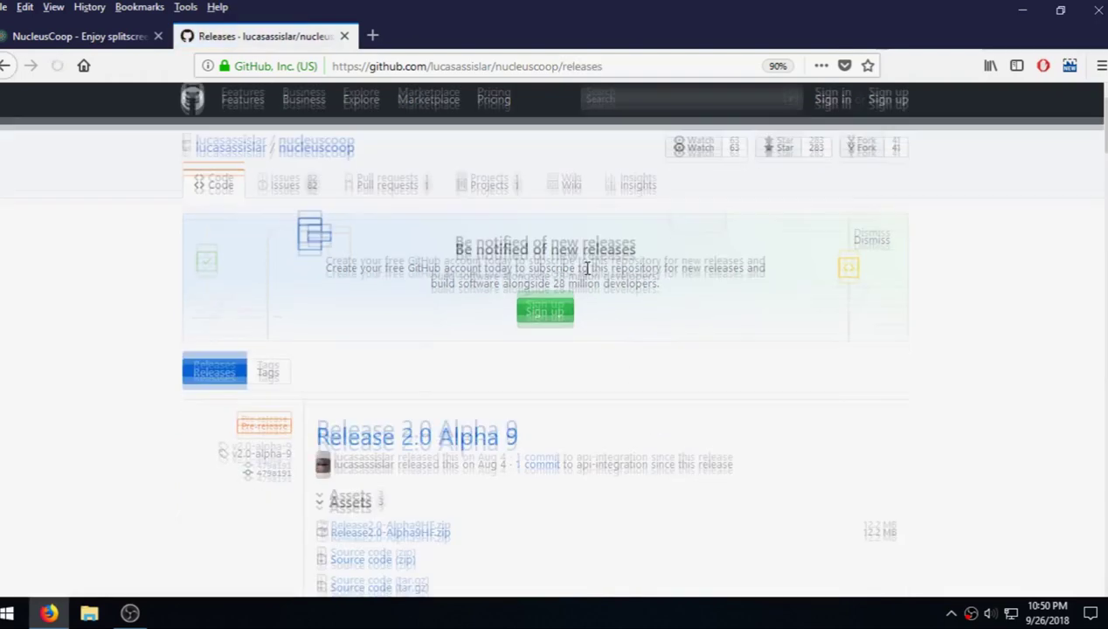
Compare the Alpha 9 and Alpha 8 releases, request the Release2.0-Alpha8.zip download, and cancel the save prompt.
{"action": "scroll", "coordinate": [586, 276], "scroll_direction": "down", "scroll_amount": 3}
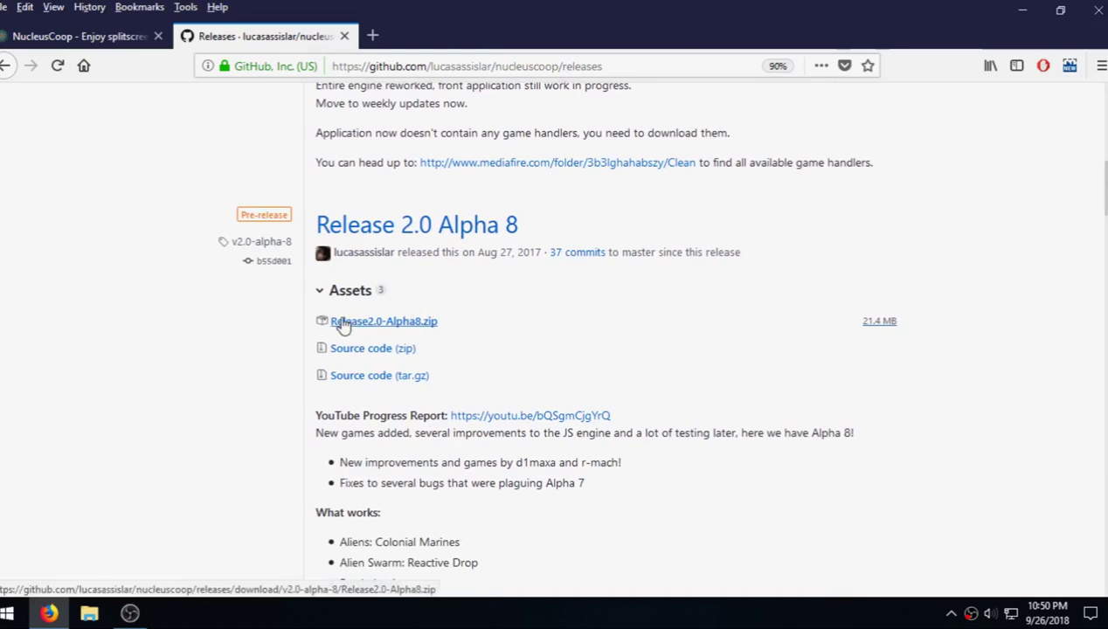
{"action": "scroll", "coordinate": [471, 322], "scroll_direction": "up", "scroll_amount": 4}
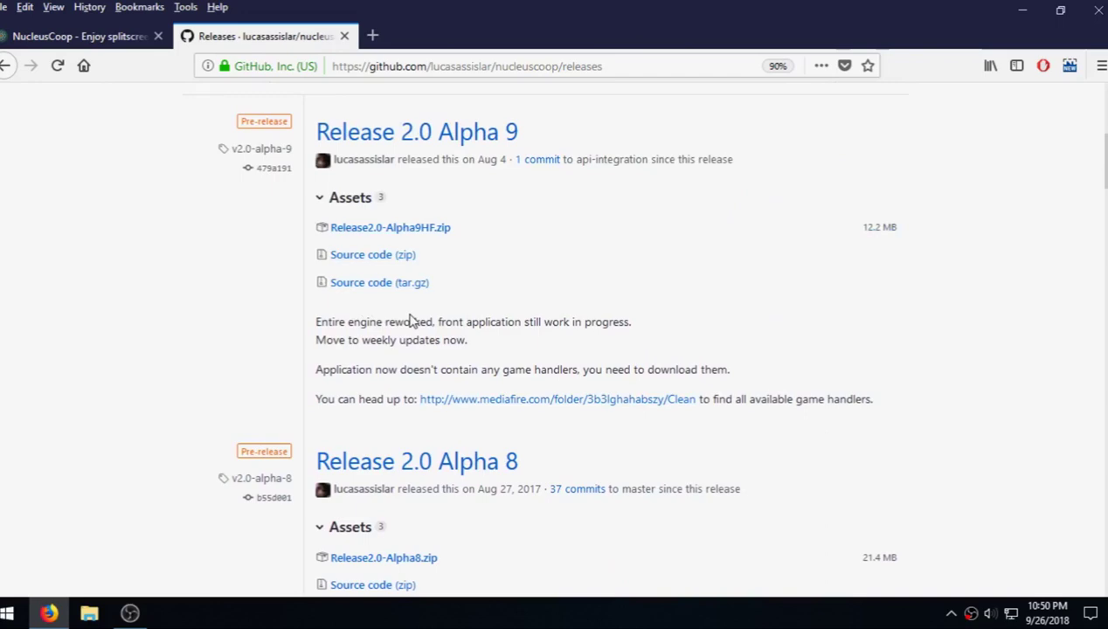
{"action": "scroll", "coordinate": [411, 332], "scroll_direction": "down", "scroll_amount": 4}
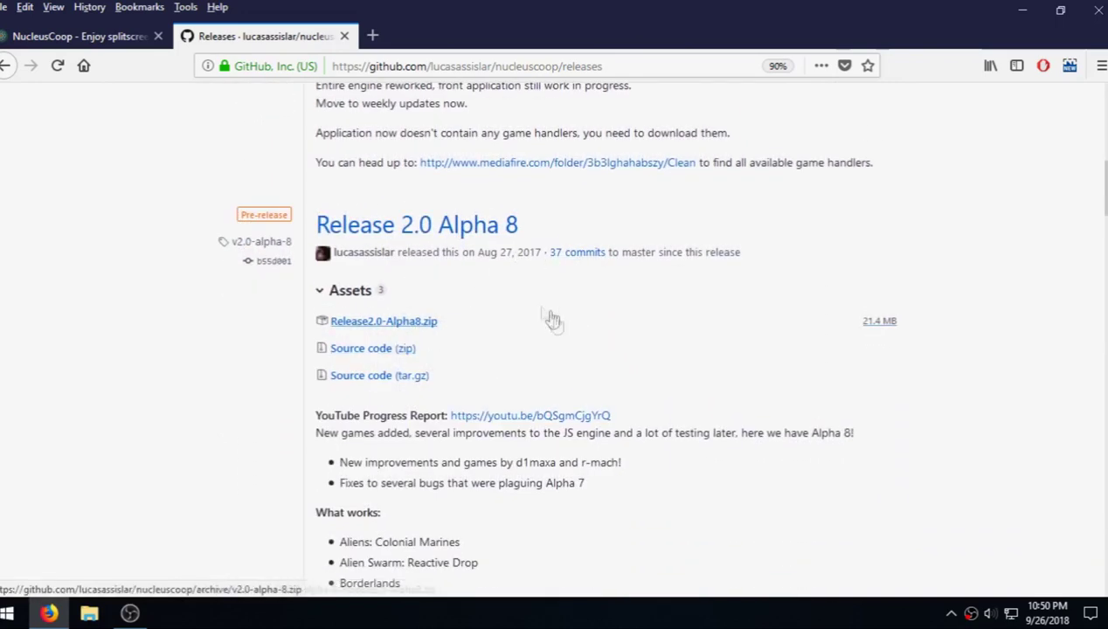
{"action": "left_click", "coordinate": [428, 322]}
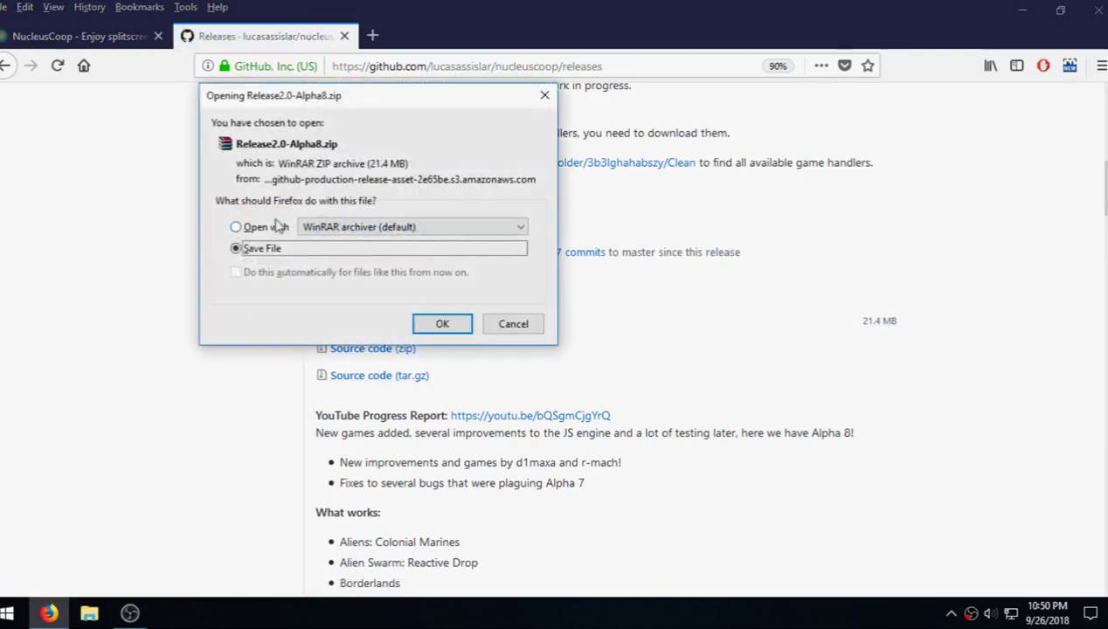
{"action": "left_click", "coordinate": [509, 324]}
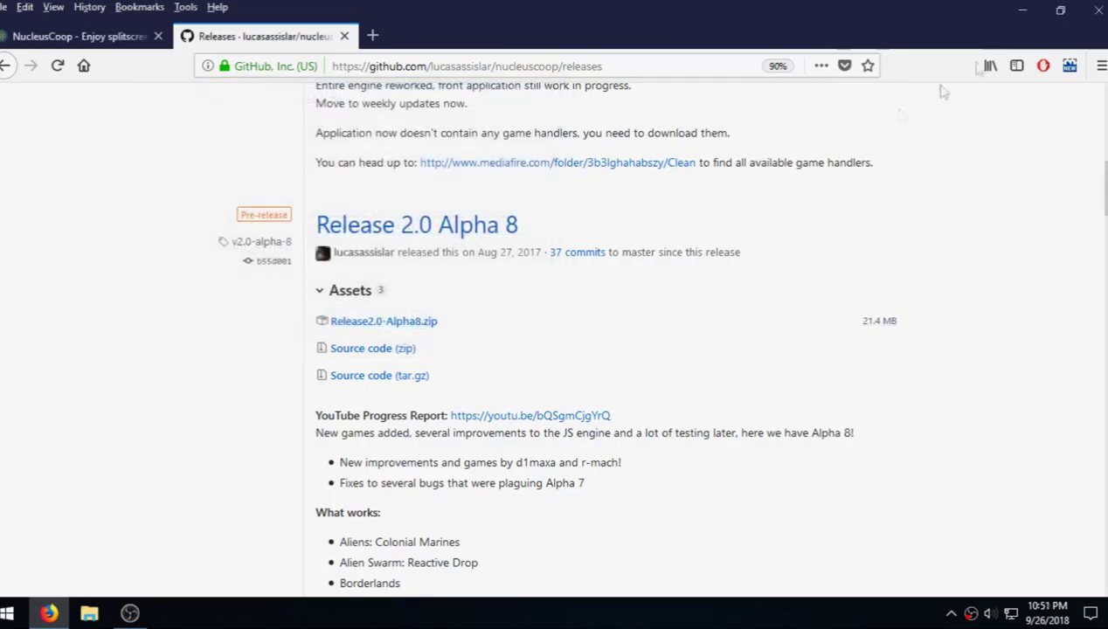
Go to the desktop and extract Release2.0-Alpha8.zip into its own Release2.0-Alpha8 folder.
{"action": "left_click", "coordinate": [1021, 10]}
{"action": "left_click", "coordinate": [400, 199]}
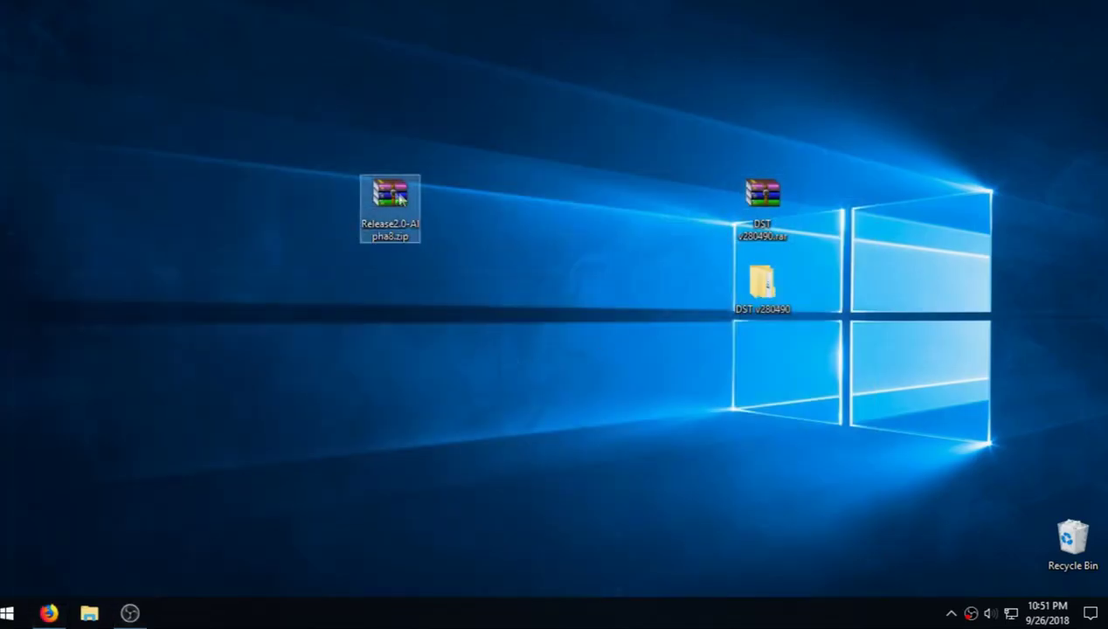
{"action": "right_click", "coordinate": [375, 198]}
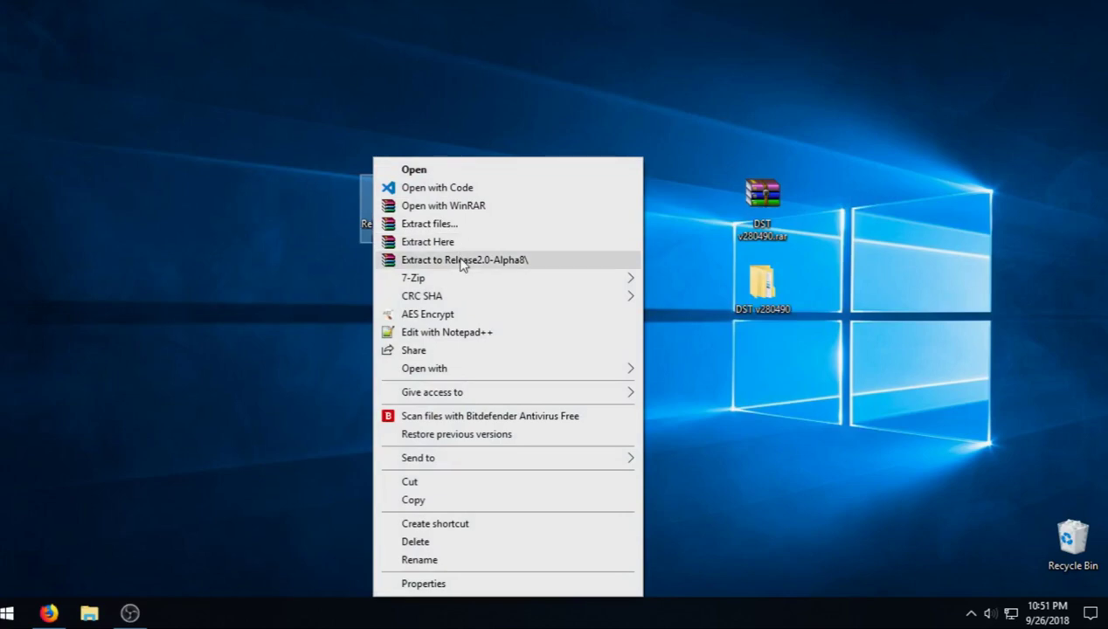
{"action": "left_click", "coordinate": [462, 260]}
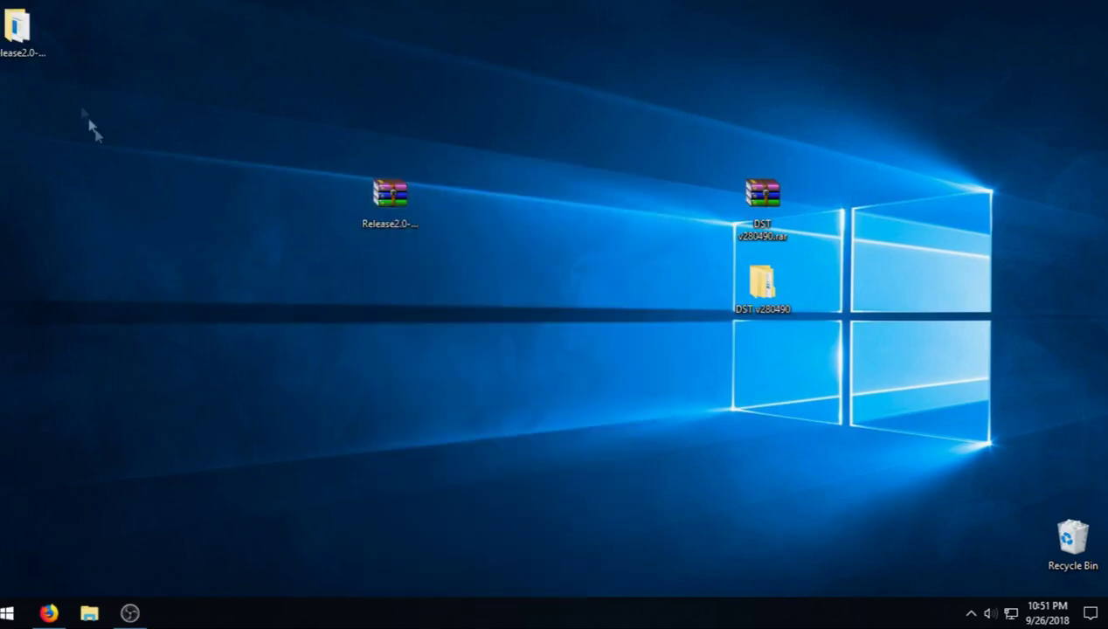
Place the extracted Release2.0-Alpha8 folder below its archive on the desktop and rename it Ncoop.
{"action": "left_click_drag", "start_coordinate": [17, 28], "coordinate": [385, 308]}
{"action": "right_click", "coordinate": [389, 319]}
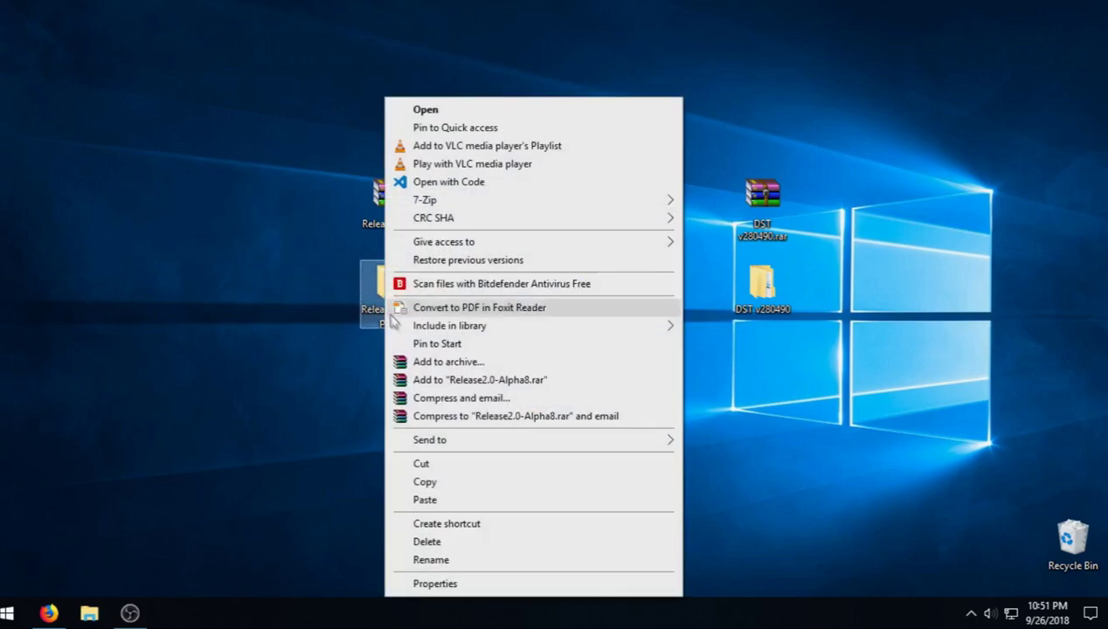
{"action": "left_click", "coordinate": [460, 562]}
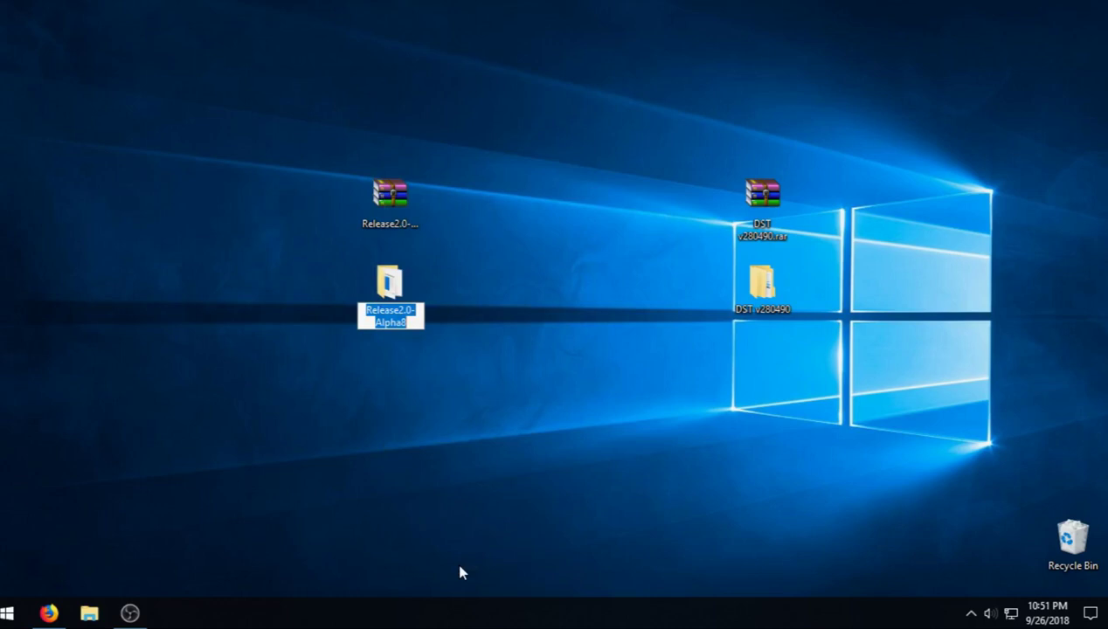
{"action": "type", "text": "Ncoop"}
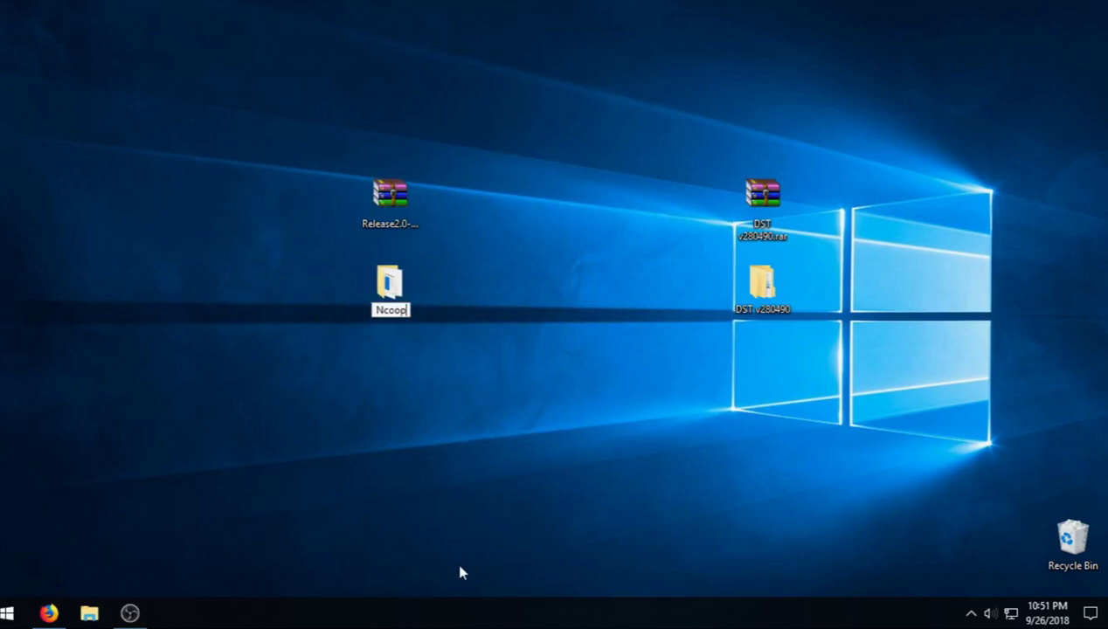
{"action": "key", "text": "Return"}
{"action": "left_click", "coordinate": [542, 333]}
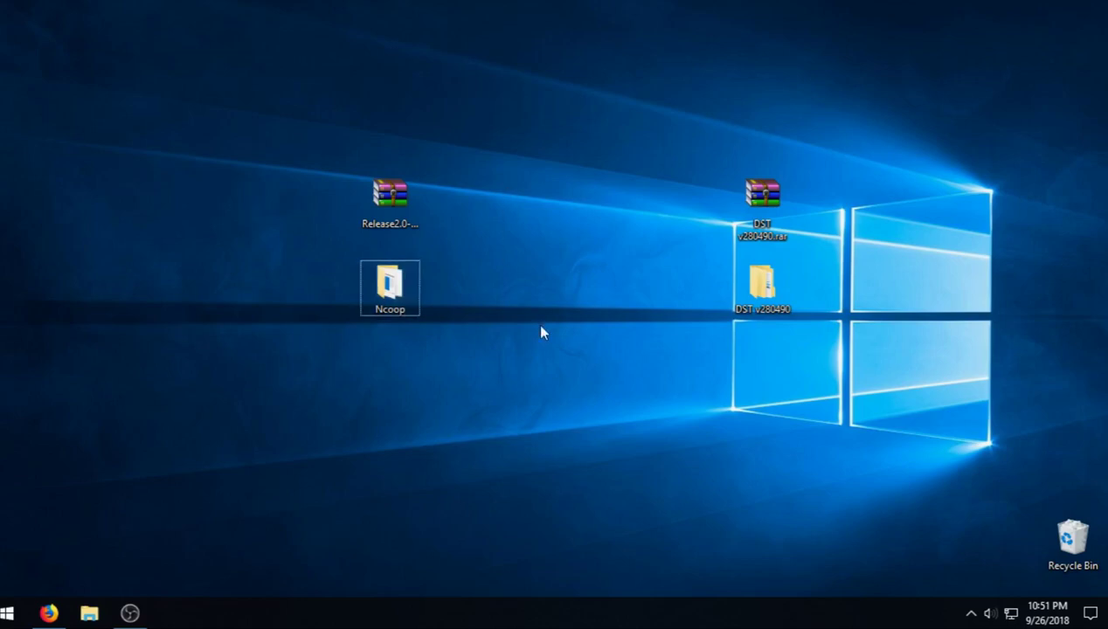
Create a folder named DontStarveTogether inside the games folder of Ncoop and open it.
{"action": "double_click", "coordinate": [406, 297]}
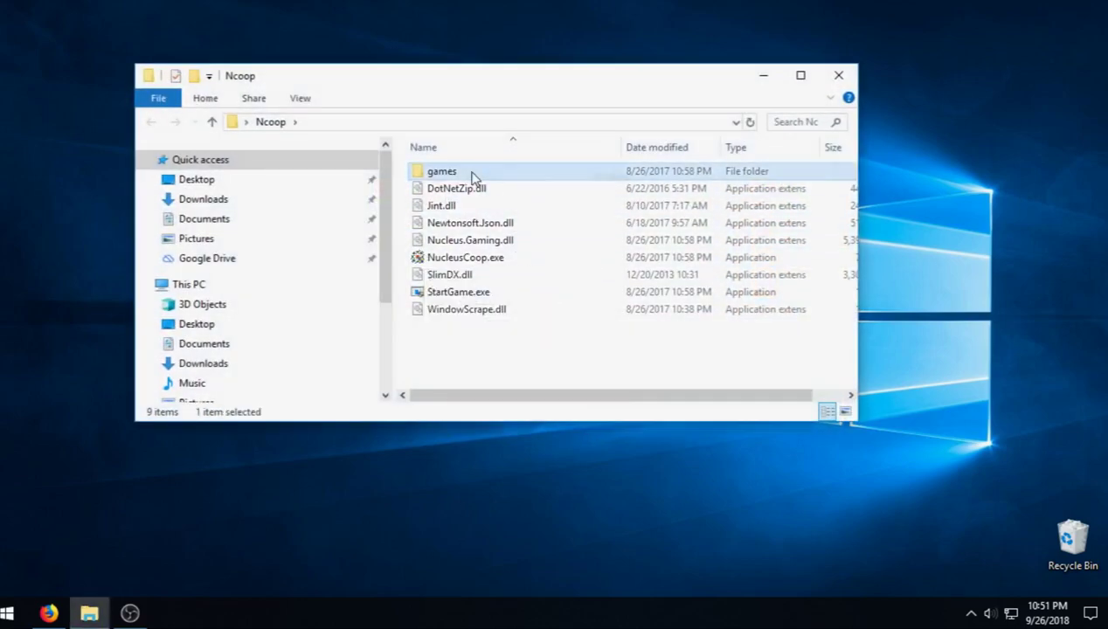
{"action": "double_click", "coordinate": [472, 173]}
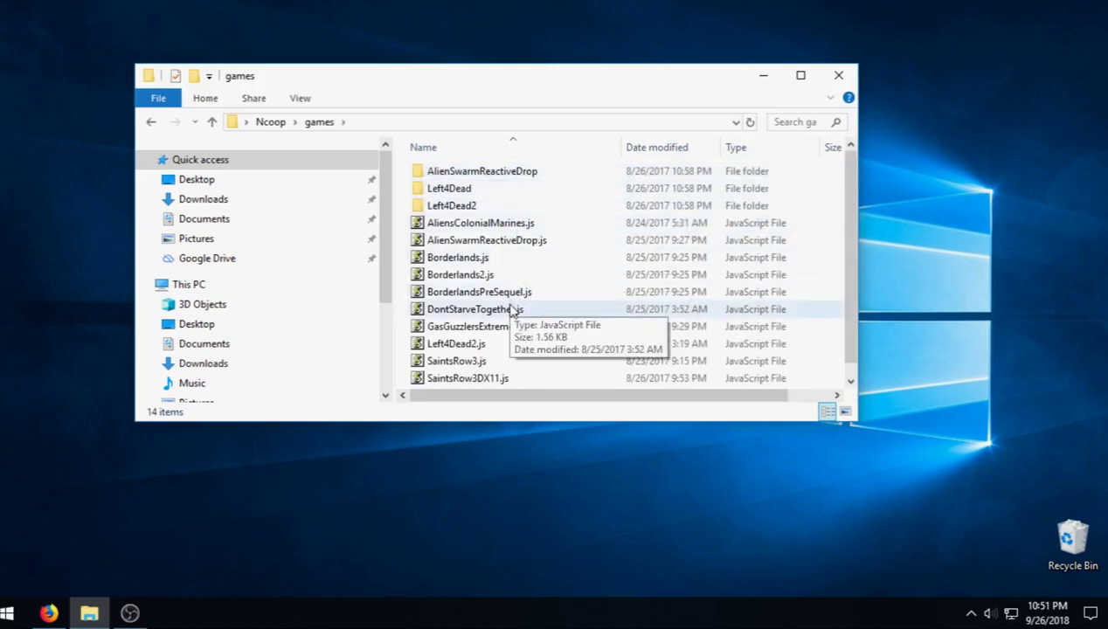
{"action": "right_click", "coordinate": [408, 187]}
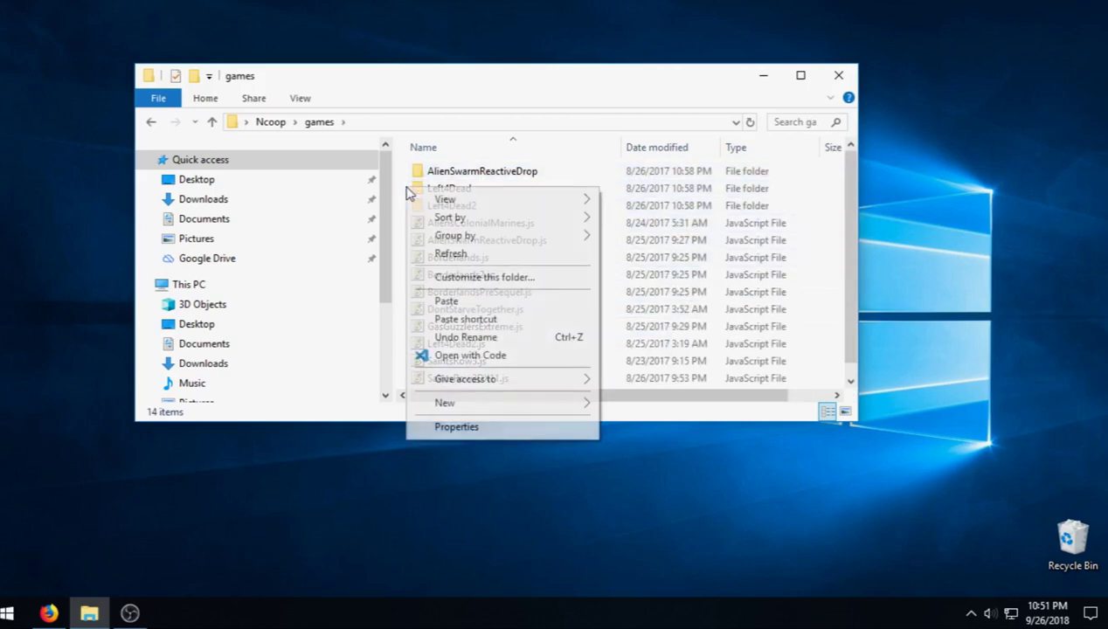
{"action": "mouse_move", "coordinate": [441, 403]}
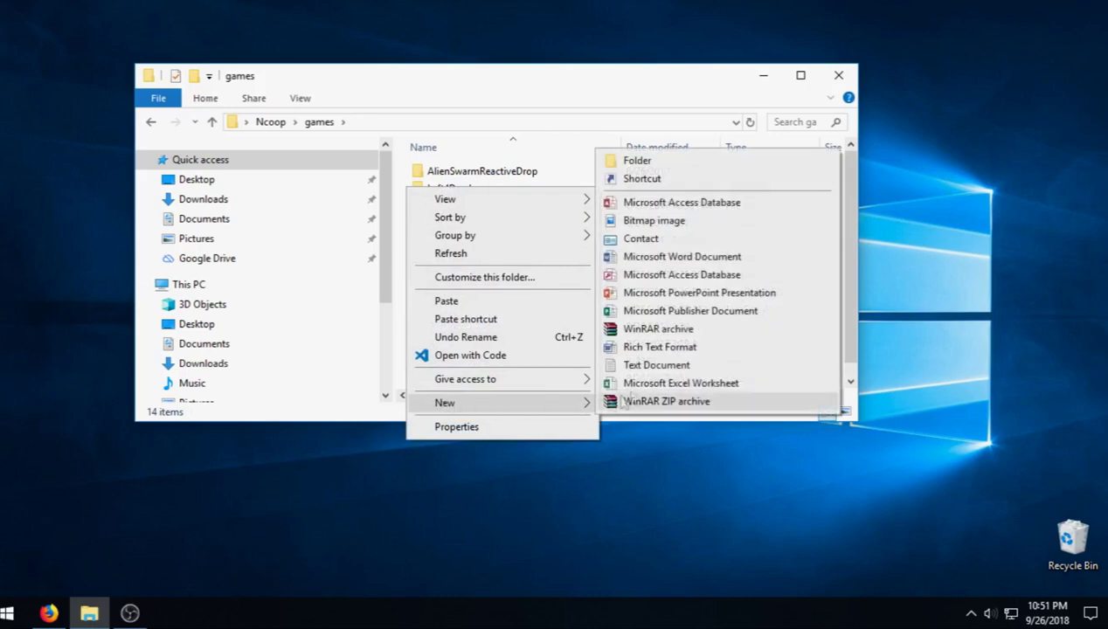
{"action": "left_click", "coordinate": [649, 164]}
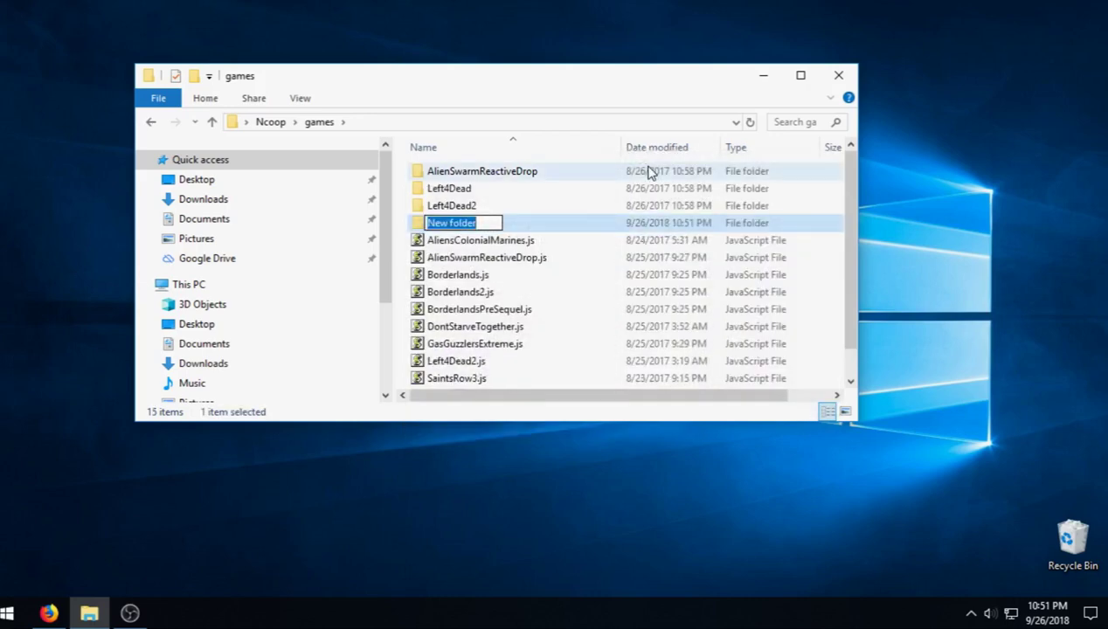
{"action": "type", "text": "DontStarveTogether"}
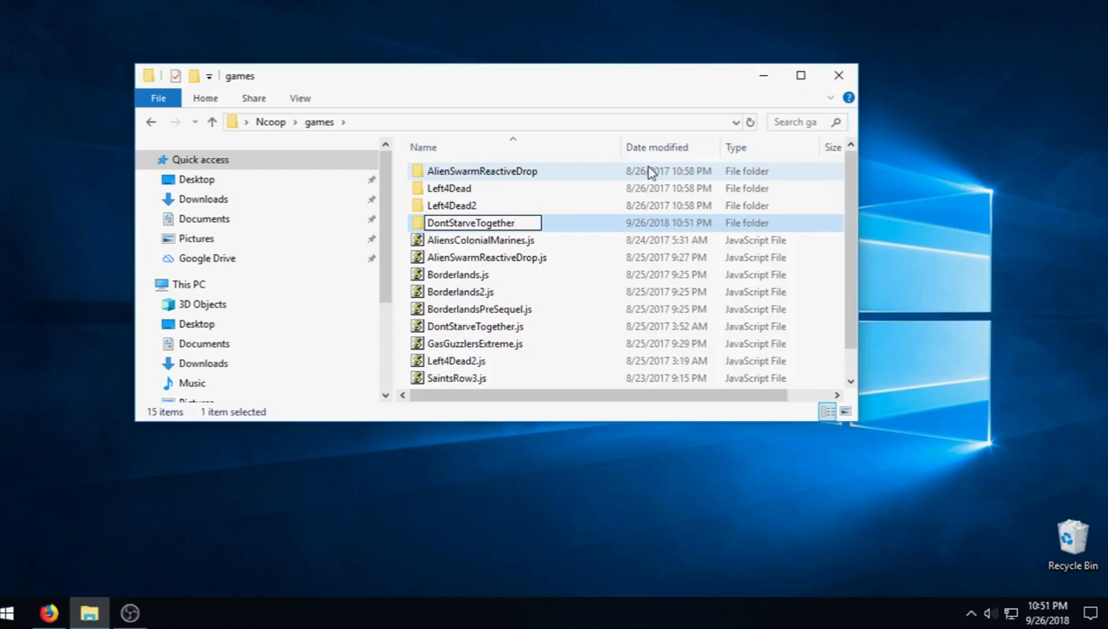
{"action": "key", "text": "Return"}
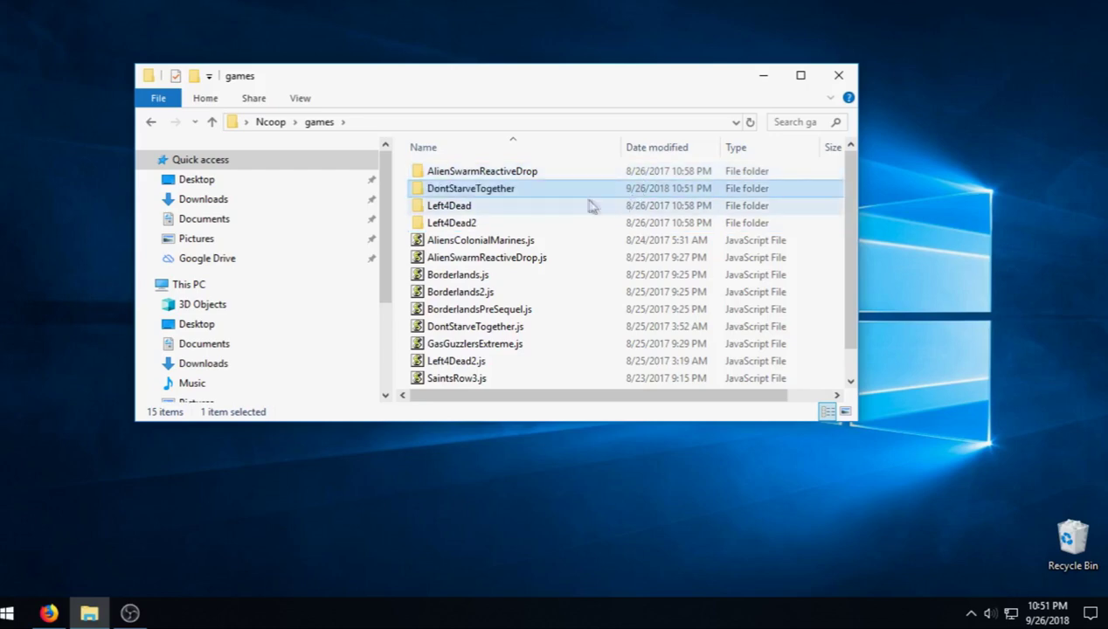
{"action": "double_click", "coordinate": [529, 196]}
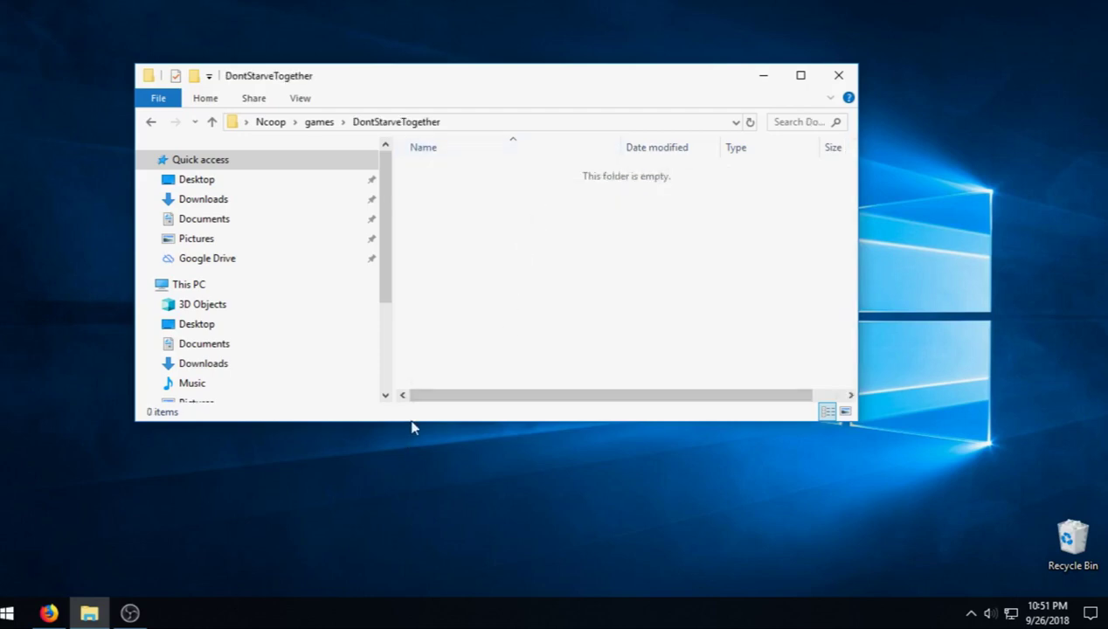
In a second window, locate steam_api.dll in D:\Steam Games\steamapps\common\Don't Starve Together\bin, and close that window.
{"action": "key", "text": "super+e"}
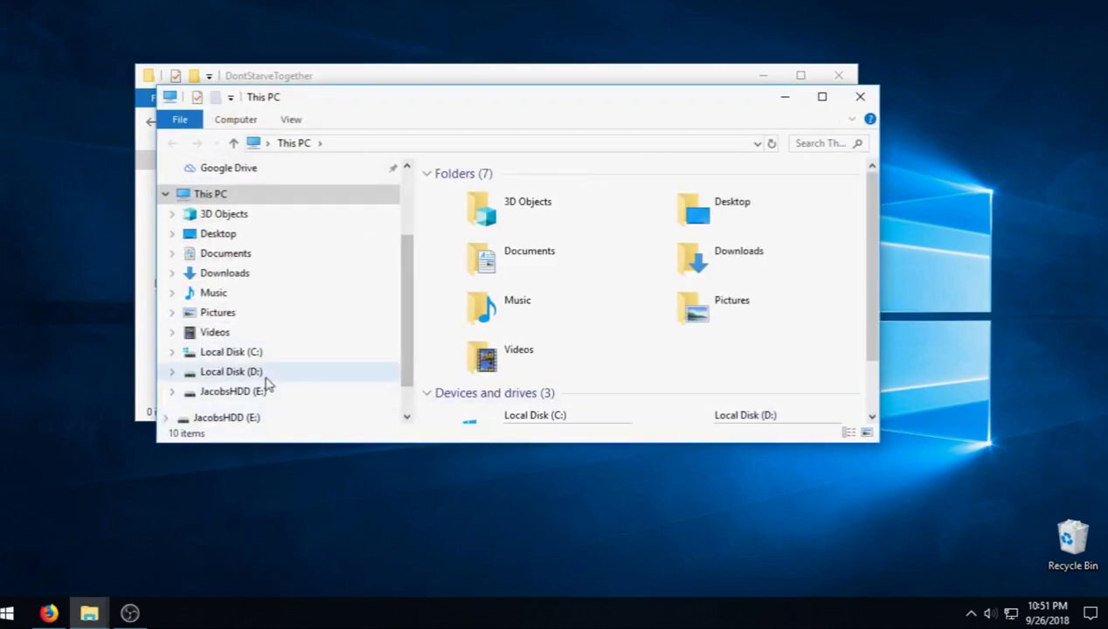
{"action": "left_click", "coordinate": [262, 370]}
{"action": "double_click", "coordinate": [505, 348]}
{"action": "double_click", "coordinate": [502, 210]}
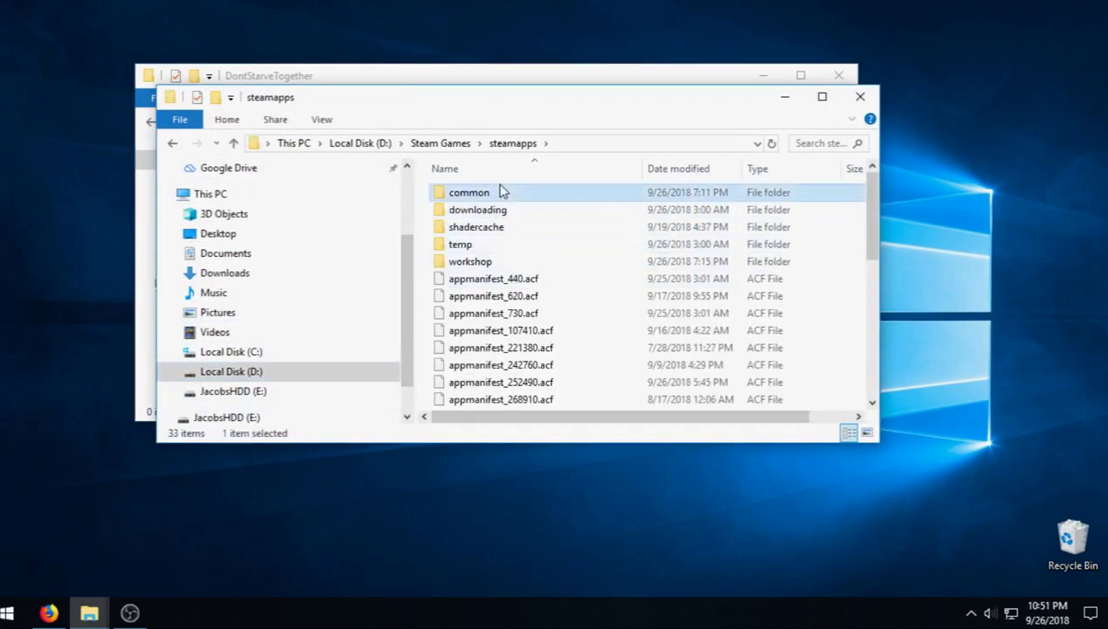
{"action": "double_click", "coordinate": [495, 193]}
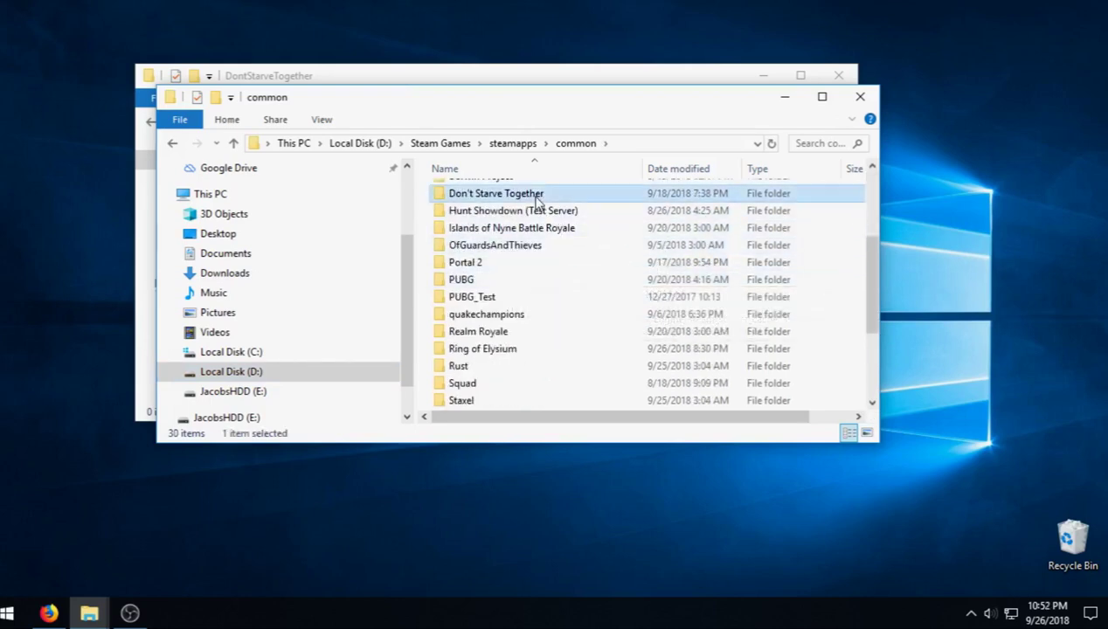
{"action": "double_click", "coordinate": [527, 193]}
{"action": "double_click", "coordinate": [515, 212]}
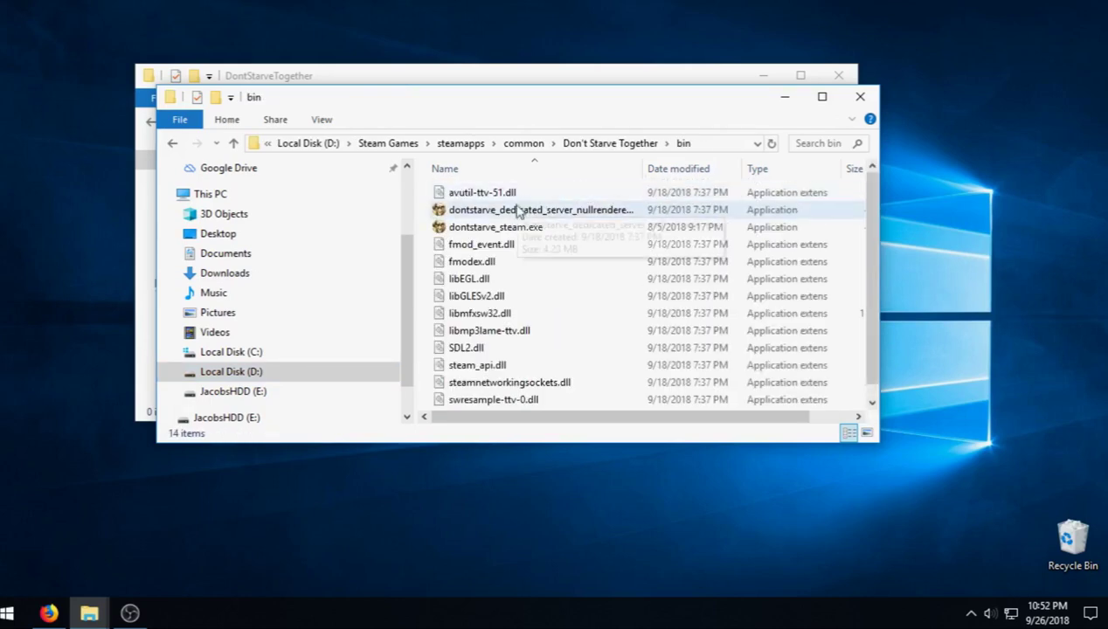
{"action": "scroll", "coordinate": [559, 223], "scroll_direction": "down", "scroll_amount": 1}
{"action": "left_click", "coordinate": [504, 349]}
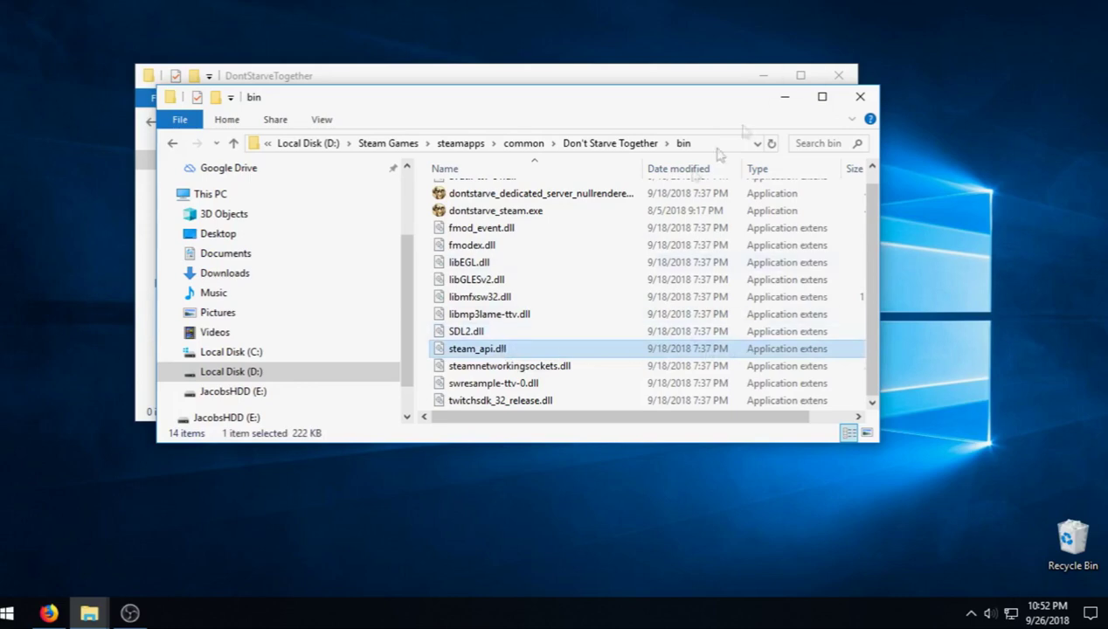
{"action": "left_click", "coordinate": [860, 97]}
Move and narrow the DontStarveTogether folder window to uncover the DST v280490 archive and folder on the desktop.
{"action": "left_click_drag", "start_coordinate": [629, 94], "coordinate": [570, 111]}
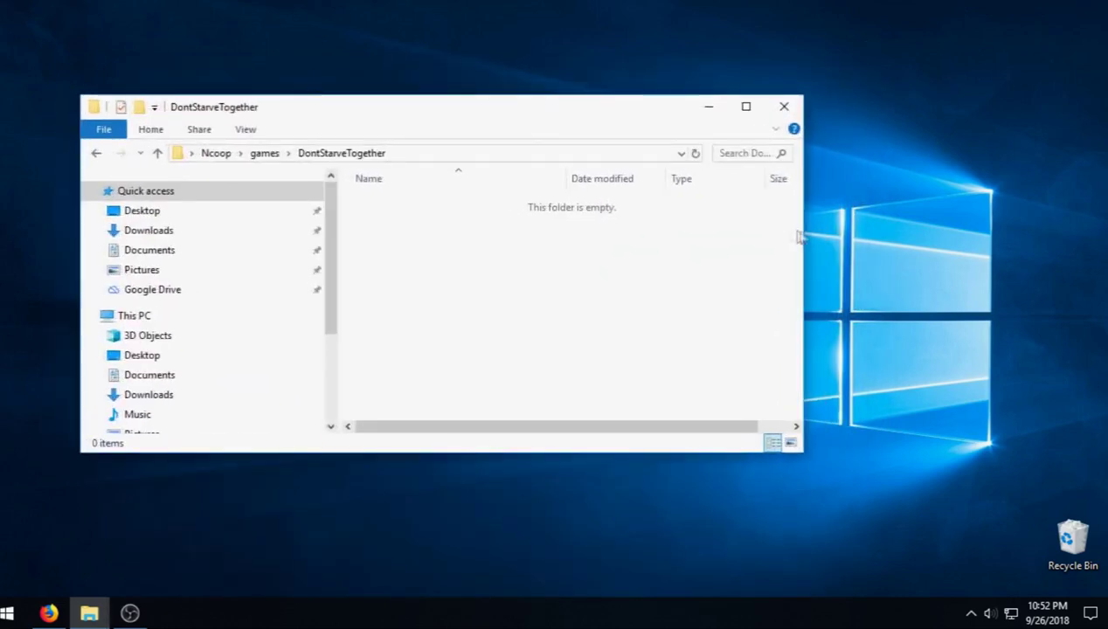
{"action": "left_click_drag", "start_coordinate": [798, 236], "coordinate": [667, 229]}
{"action": "left_click", "coordinate": [767, 208]}
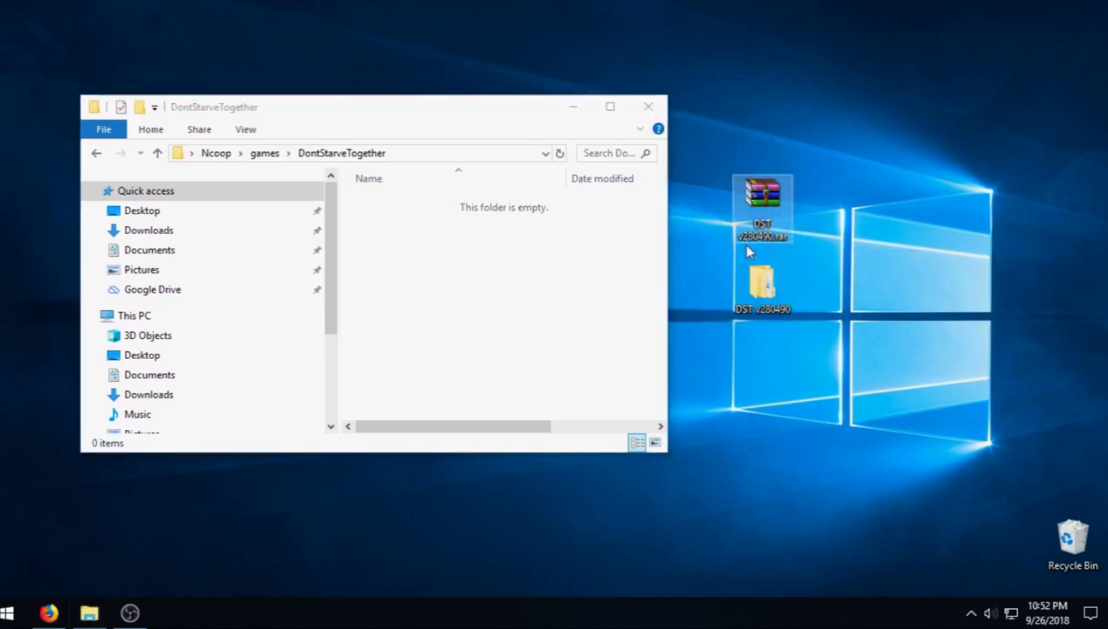
{"action": "right_click", "coordinate": [770, 209]}
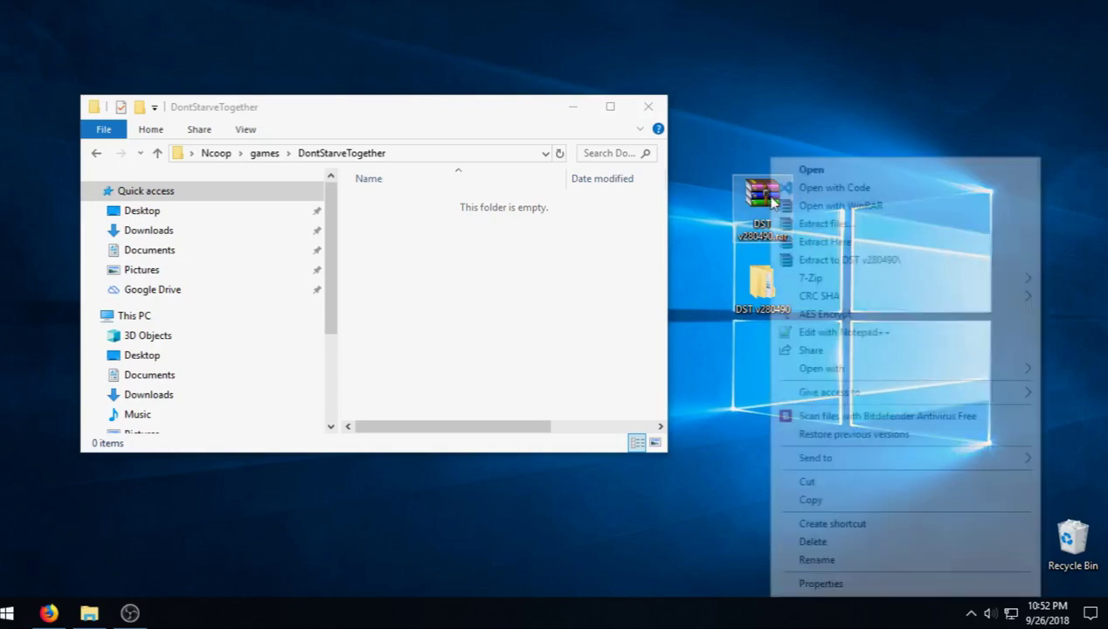
{"action": "left_click", "coordinate": [688, 302]}
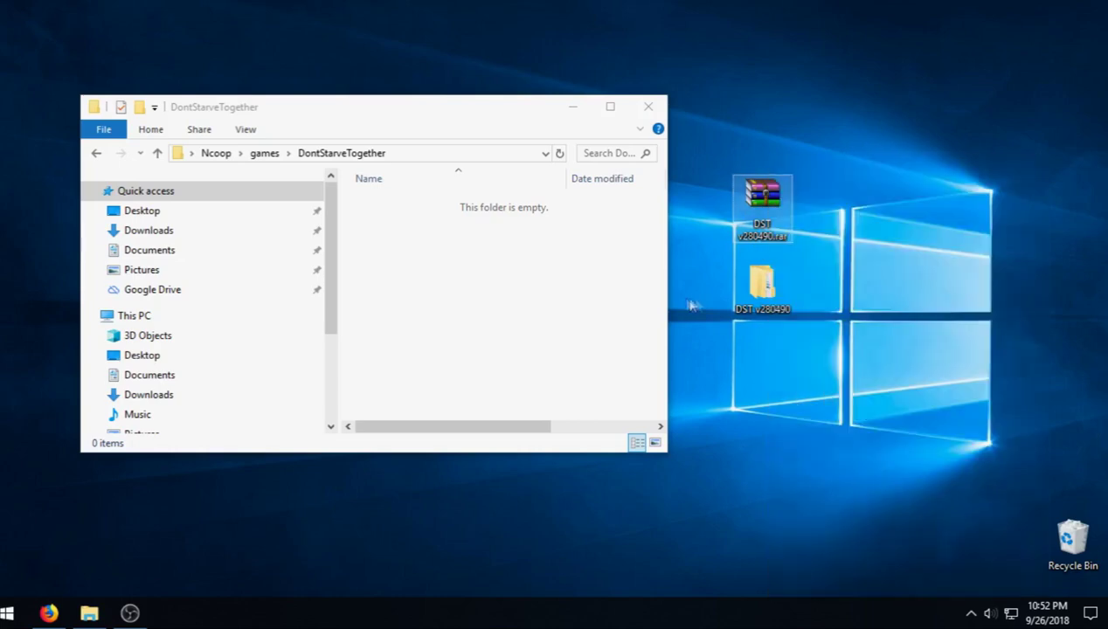
Open DST v280490 in a second window, place it beside the first, check the bin folder, and return to Dont.Starve.Together.v280490.
{"action": "double_click", "coordinate": [760, 288]}
{"action": "left_click_drag", "start_coordinate": [470, 128], "coordinate": [901, 185]}
{"action": "double_click", "coordinate": [869, 279]}
{"action": "double_click", "coordinate": [833, 280]}
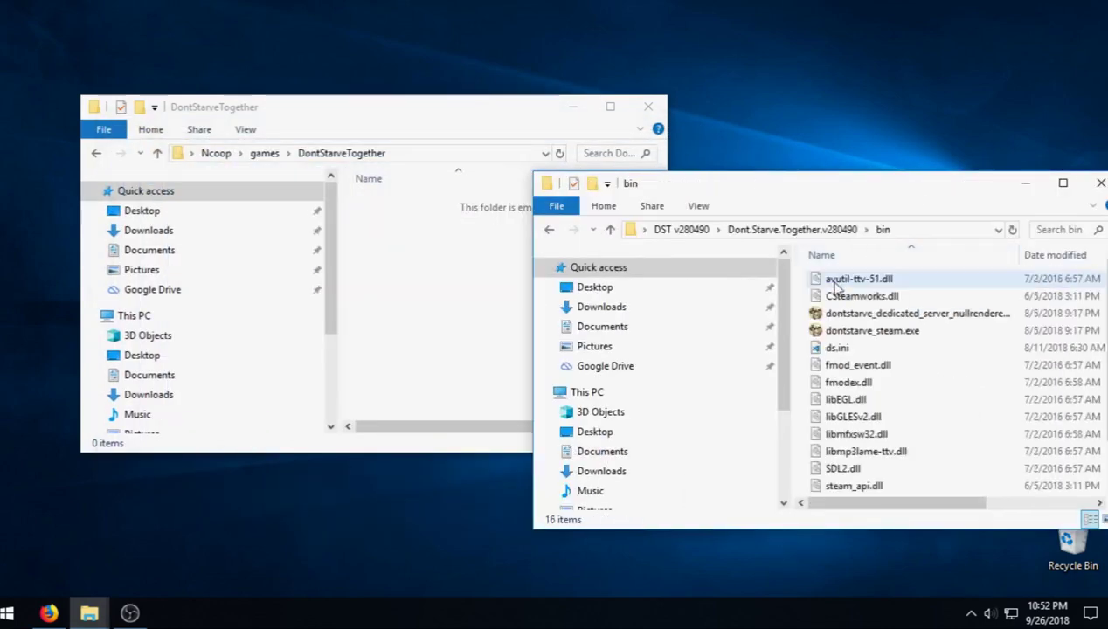
{"action": "left_click", "coordinate": [547, 232]}
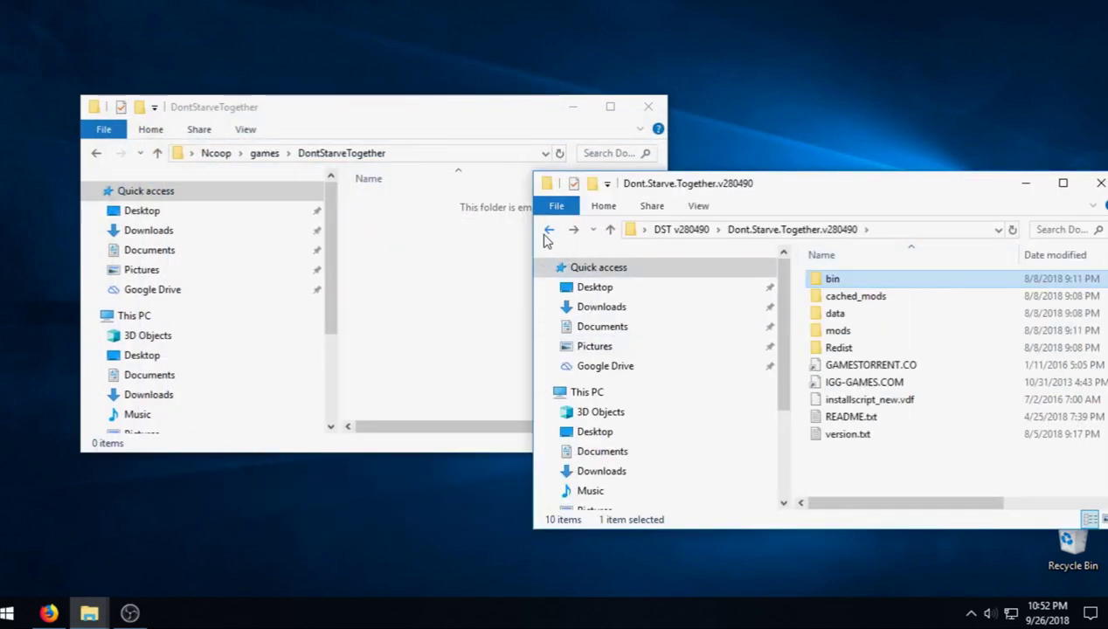
{"action": "left_click", "coordinate": [549, 230]}
{"action": "left_click", "coordinate": [573, 230]}
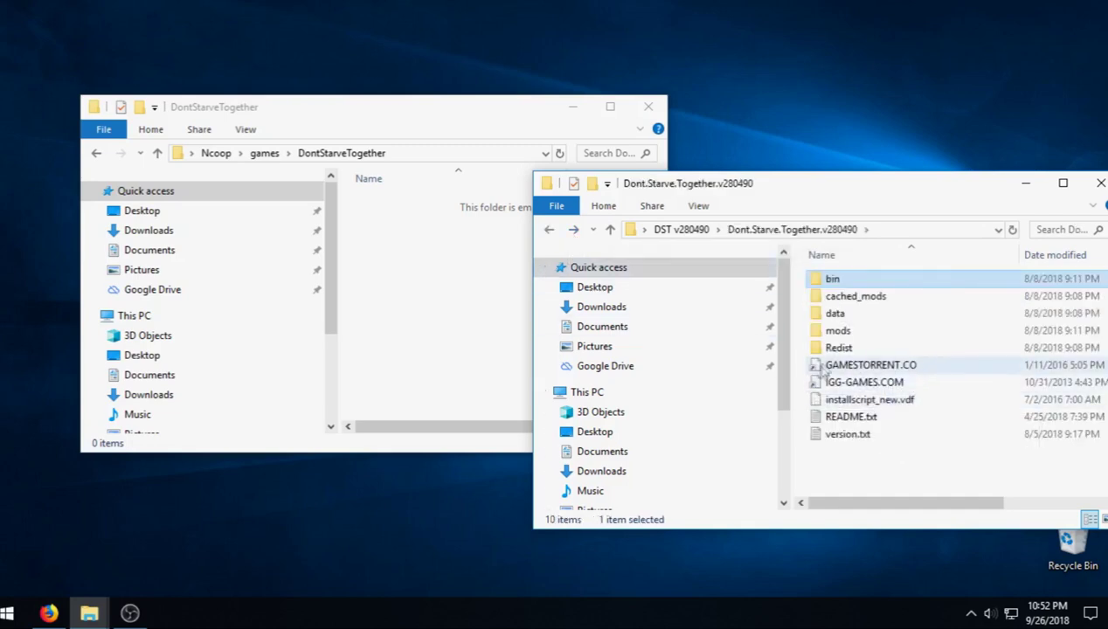
Copy ds.ini and steam_api.dll from the DST v280490 bin folder into Ncoop's DontStarveTogether folder, closing the bin window.
{"action": "double_click", "coordinate": [855, 279]}
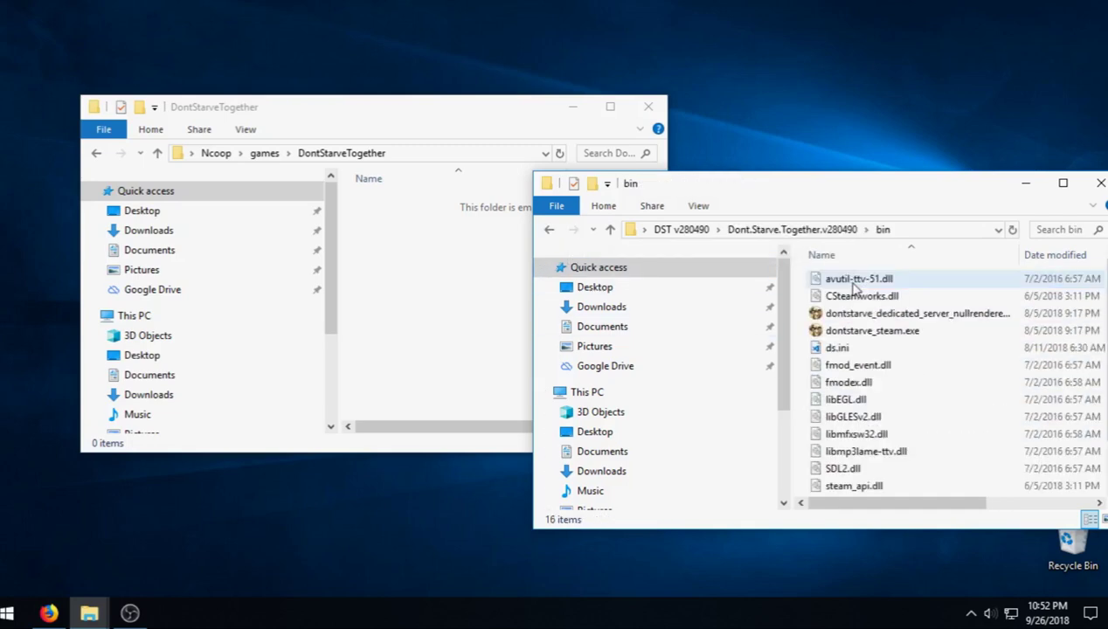
{"action": "left_click", "coordinate": [900, 350]}
{"action": "scroll", "coordinate": [913, 363], "scroll_direction": "down", "scroll_amount": 1}
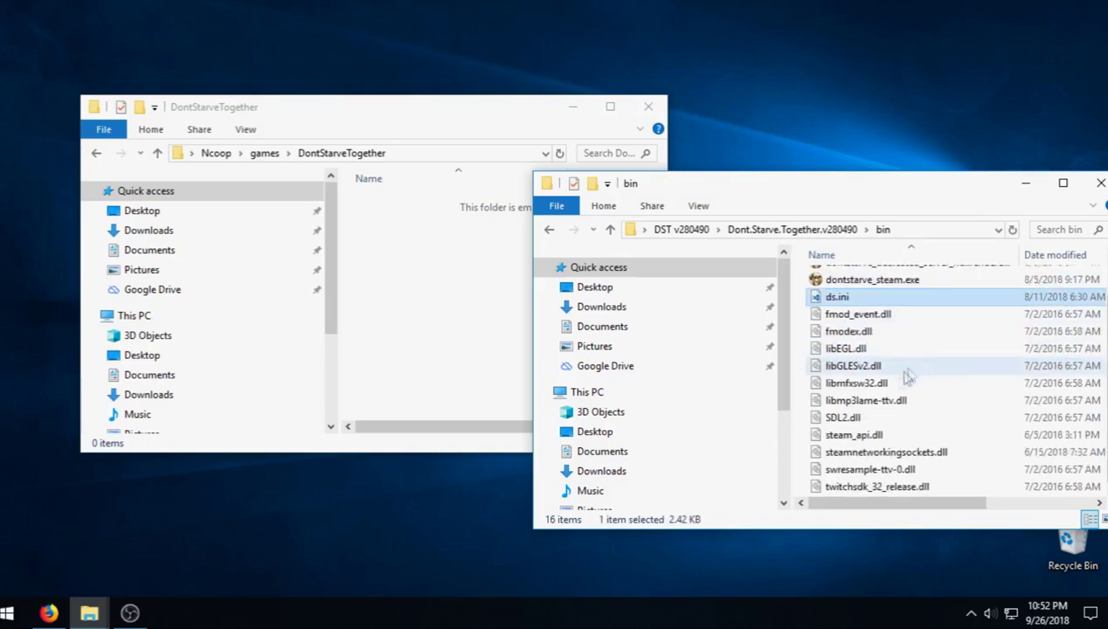
{"action": "left_click", "coordinate": [941, 437], "text": "ctrl"}
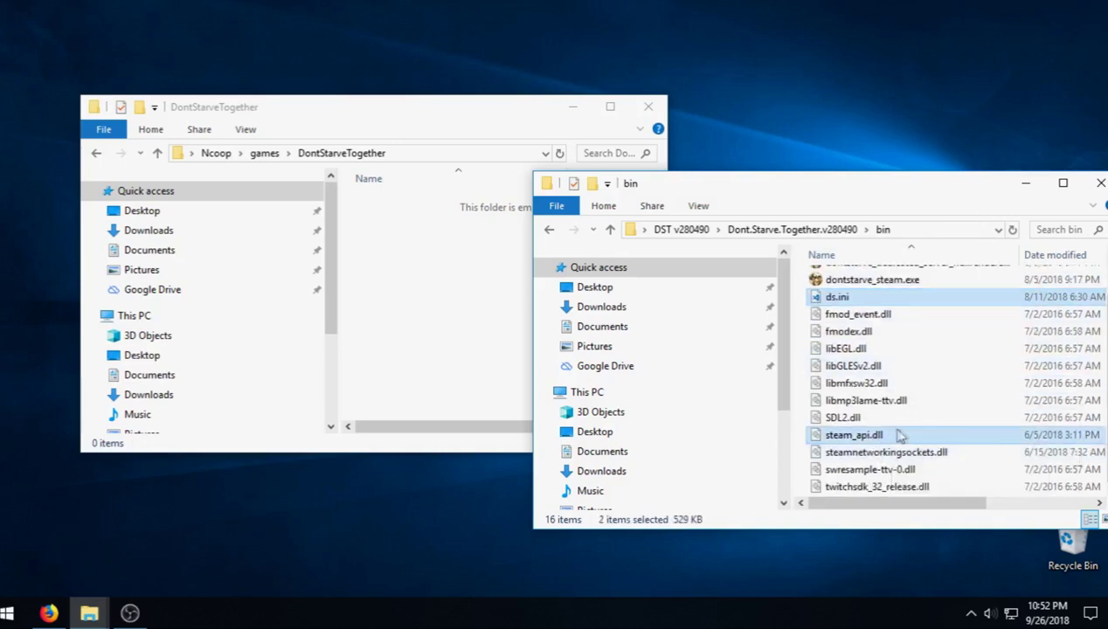
{"action": "right_click", "coordinate": [792, 186]}
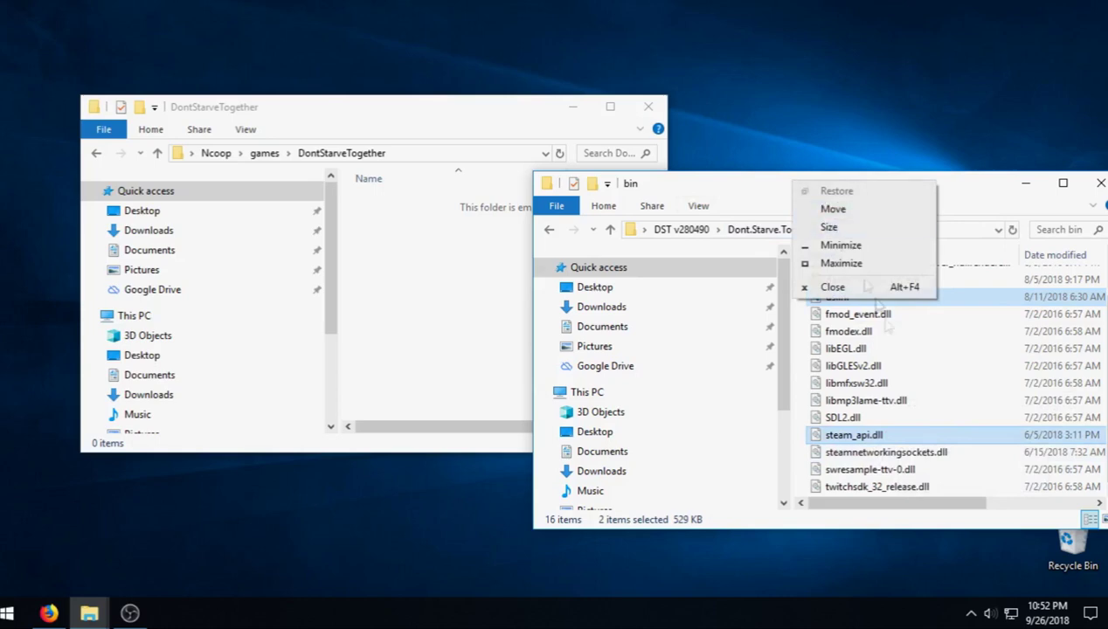
{"action": "left_click", "coordinate": [891, 437]}
{"action": "right_click", "coordinate": [890, 437]}
{"action": "left_click", "coordinate": [881, 337]}
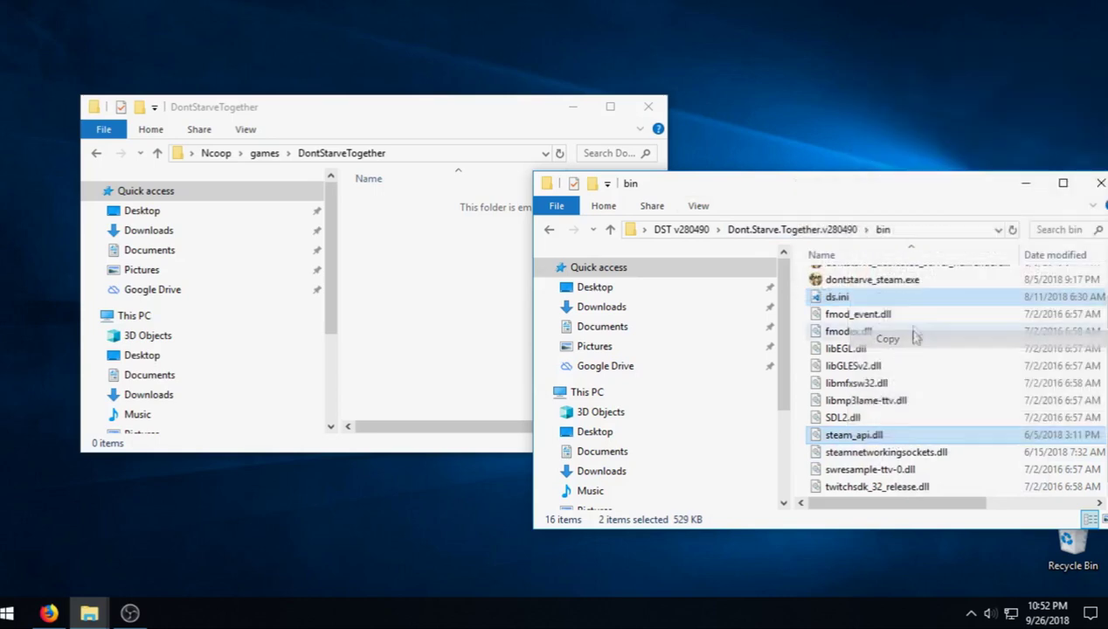
{"action": "left_click", "coordinate": [1099, 185]}
{"action": "key", "text": "ctrl+v"}
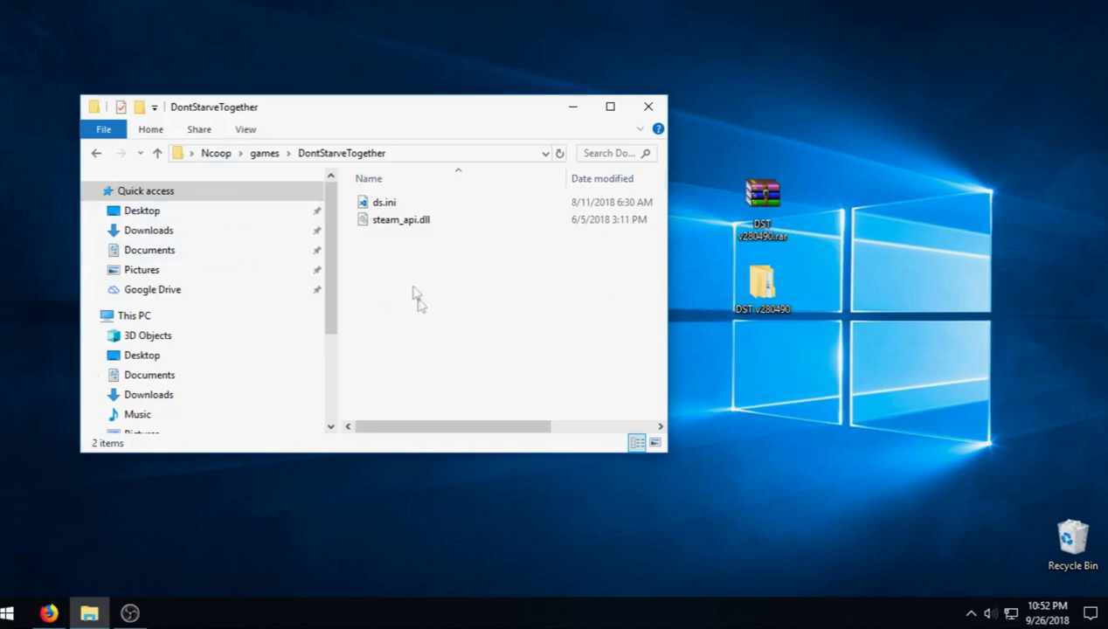
Rename ds.ini in the DontStarveTogether folder as steam_api.ini.
{"action": "right_click", "coordinate": [401, 204]}
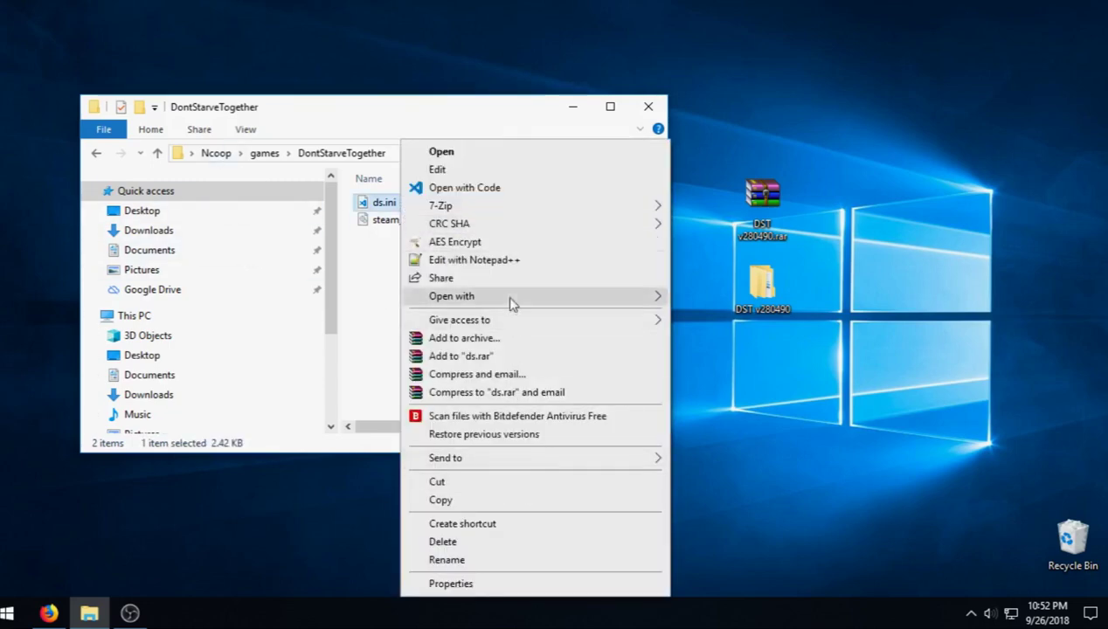
{"action": "left_click", "coordinate": [495, 561]}
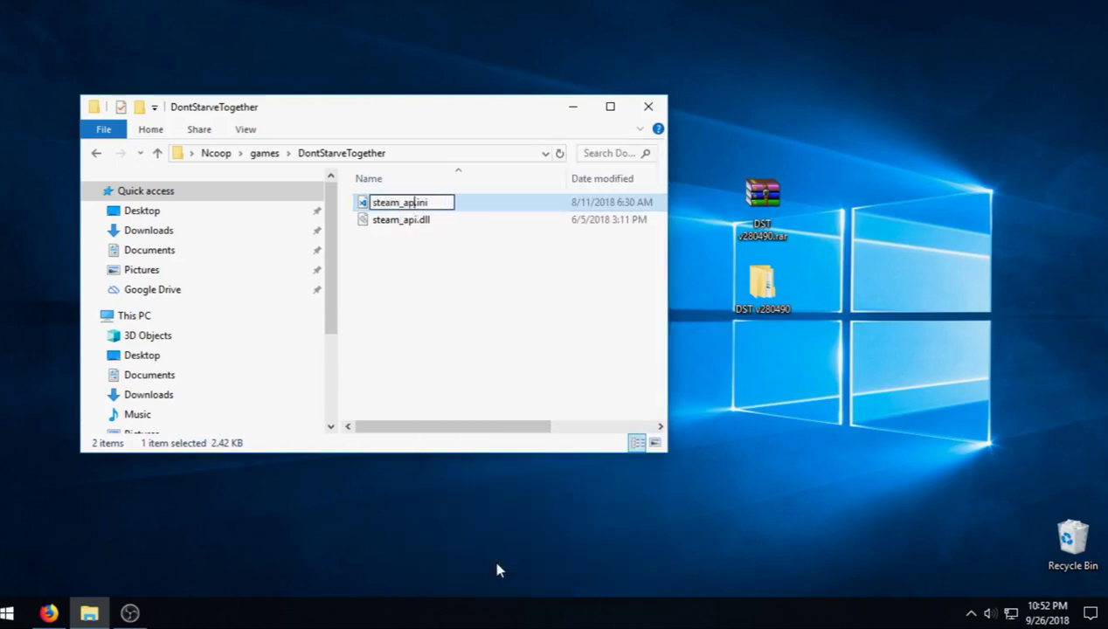
{"action": "left_click", "coordinate": [420, 301]}
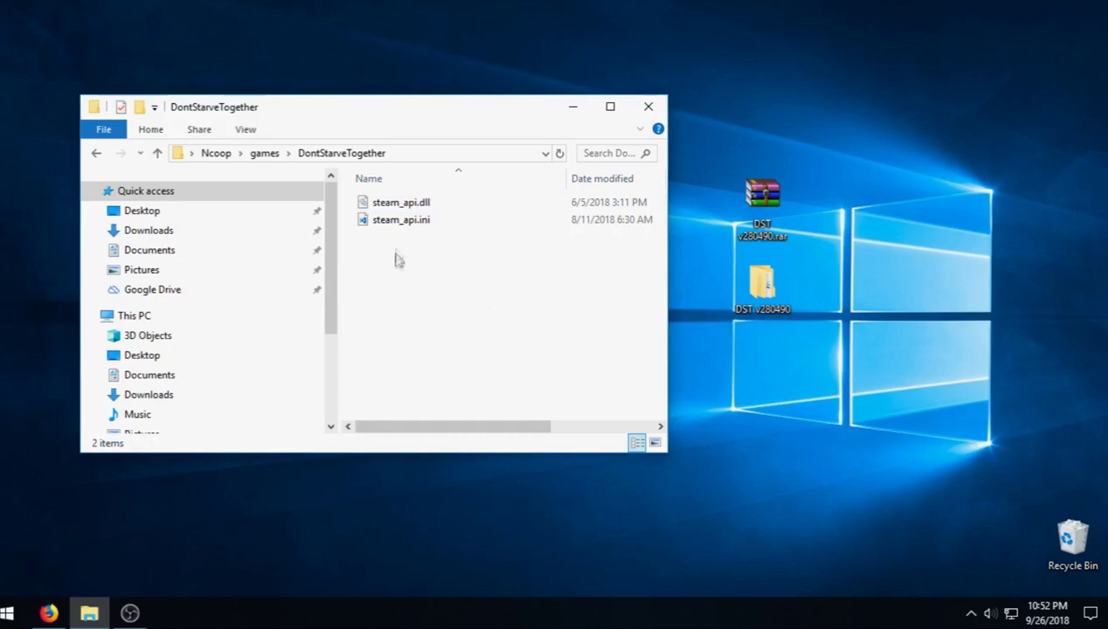
Open steam_api.ini in Visual Studio Code, place the editor beside the folder window, and turn on word wrap.
{"action": "double_click", "coordinate": [408, 222]}
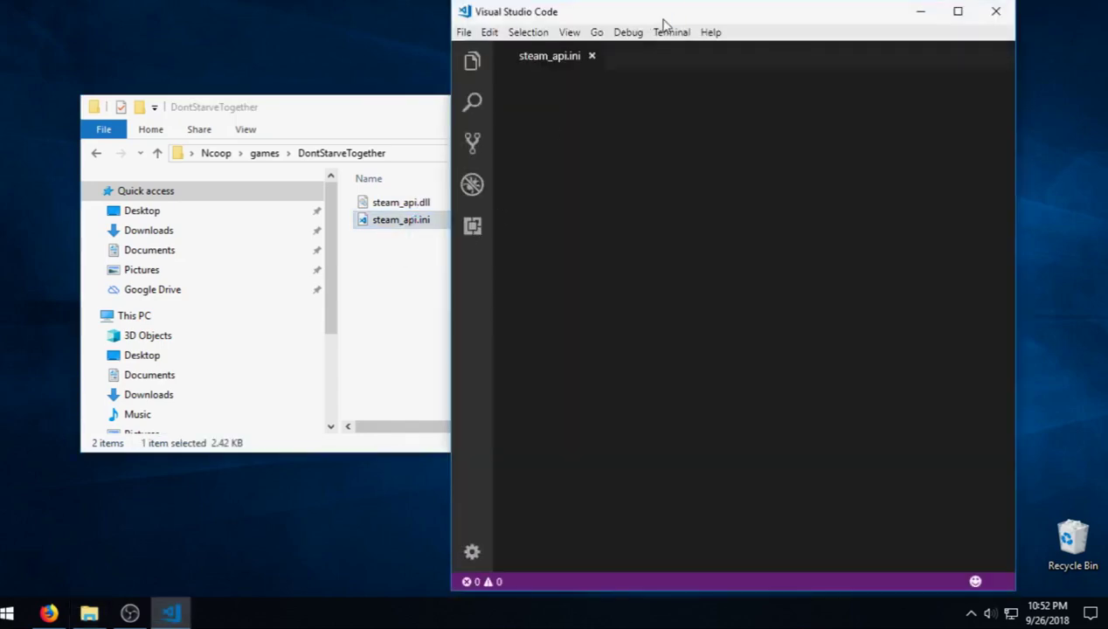
{"action": "left_click_drag", "start_coordinate": [664, 21], "coordinate": [756, 22]}
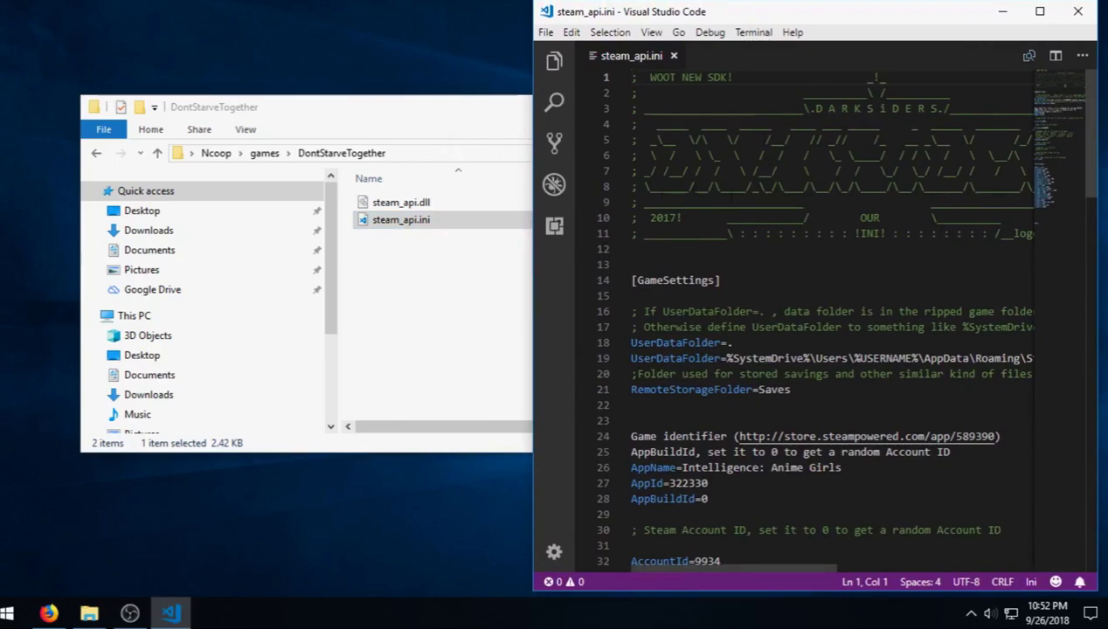
{"action": "left_click", "coordinate": [679, 33]}
{"action": "left_click", "coordinate": [652, 32]}
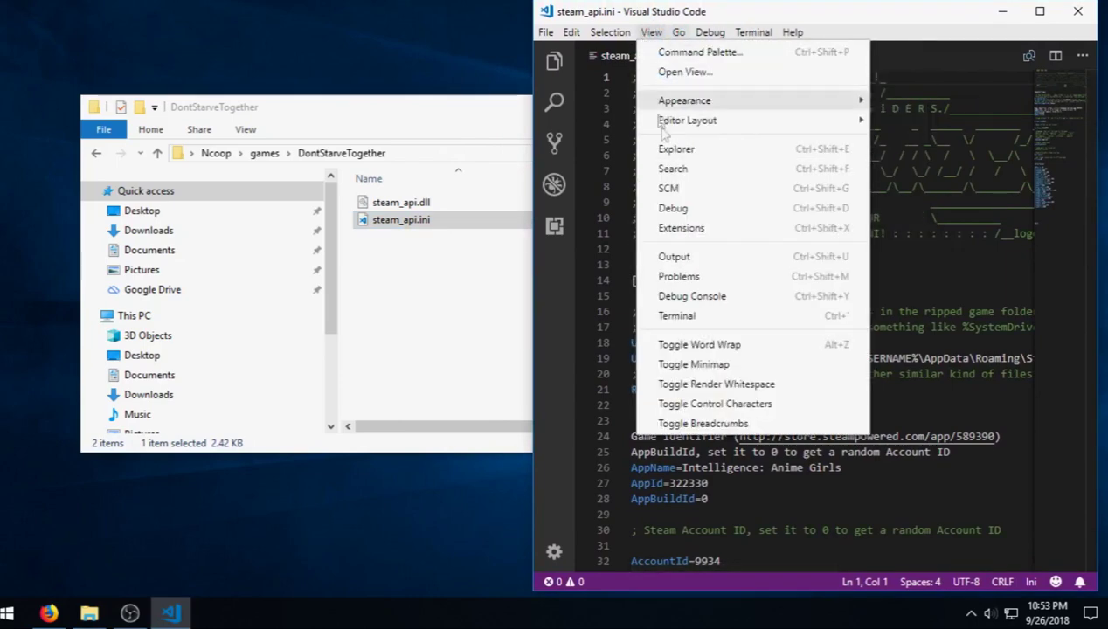
{"action": "left_click", "coordinate": [680, 345]}
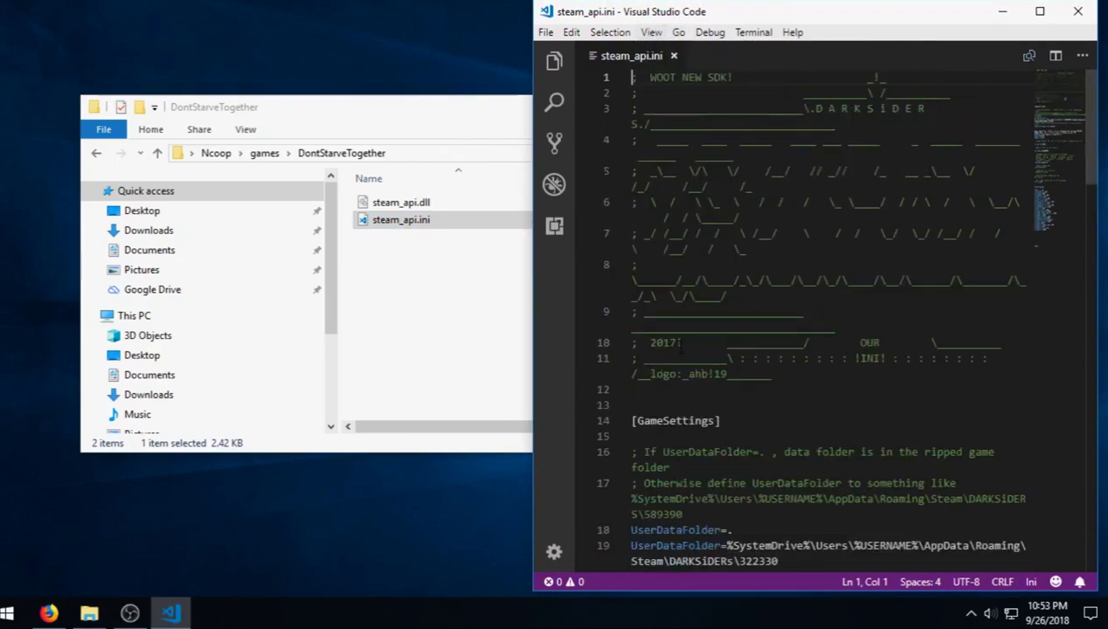
Delete the AccountId and UserName entries from the GameSettings section of steam_api.ini, keeping the comment lines.
{"action": "scroll", "coordinate": [766, 220], "scroll_direction": "down", "scroll_amount": 1}
{"action": "scroll", "coordinate": [765, 222], "scroll_direction": "down", "scroll_amount": 2}
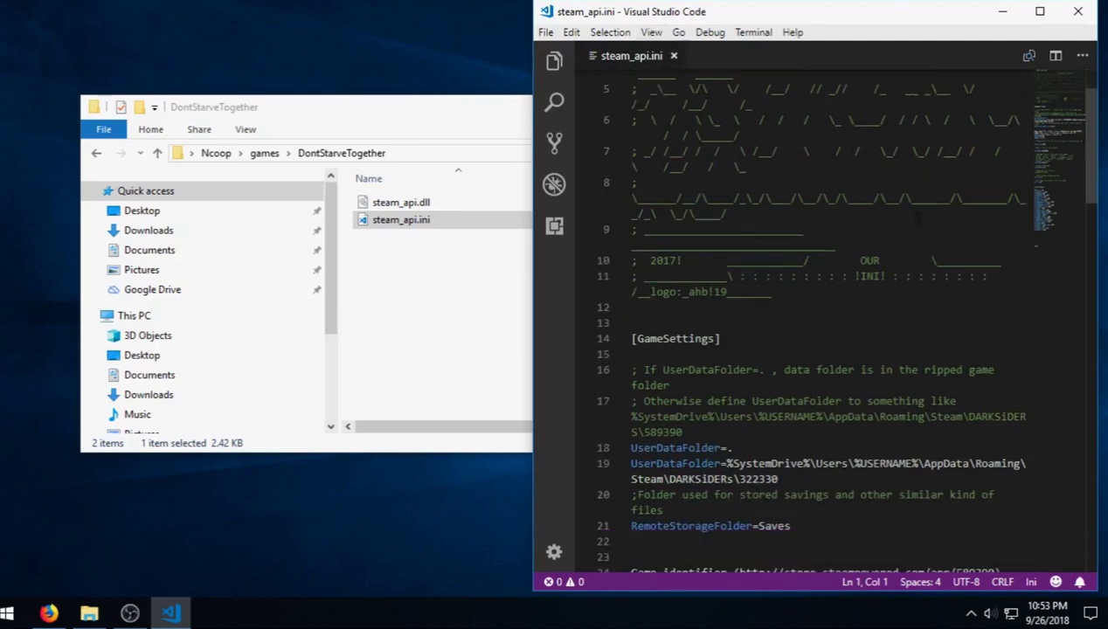
{"action": "scroll", "coordinate": [913, 224], "scroll_direction": "down", "scroll_amount": 4}
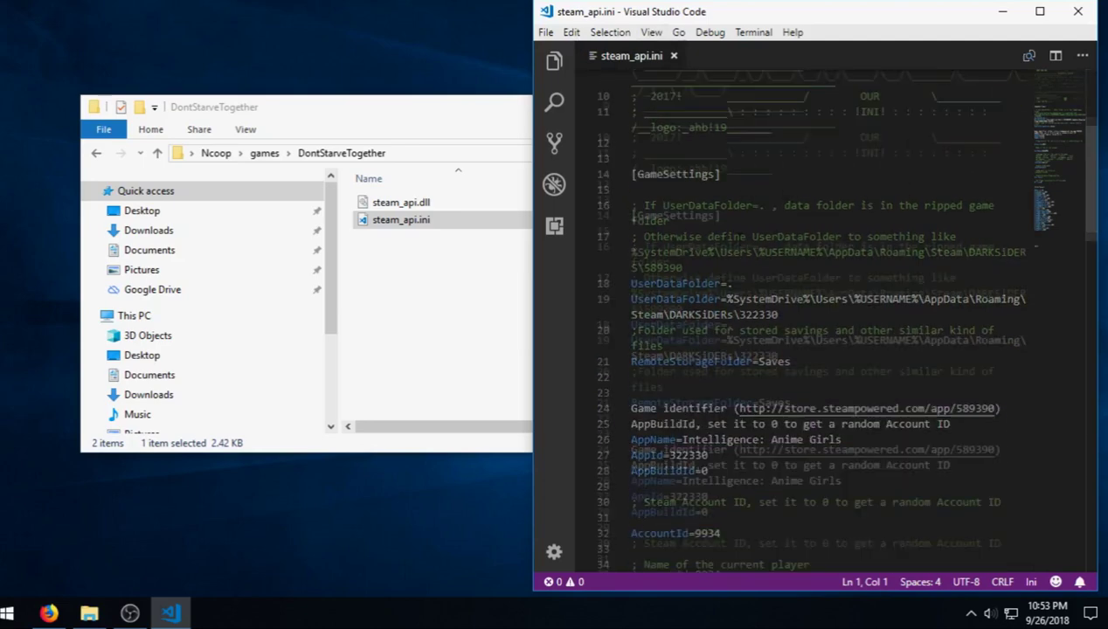
{"action": "scroll", "coordinate": [740, 241], "scroll_direction": "down", "scroll_amount": 5}
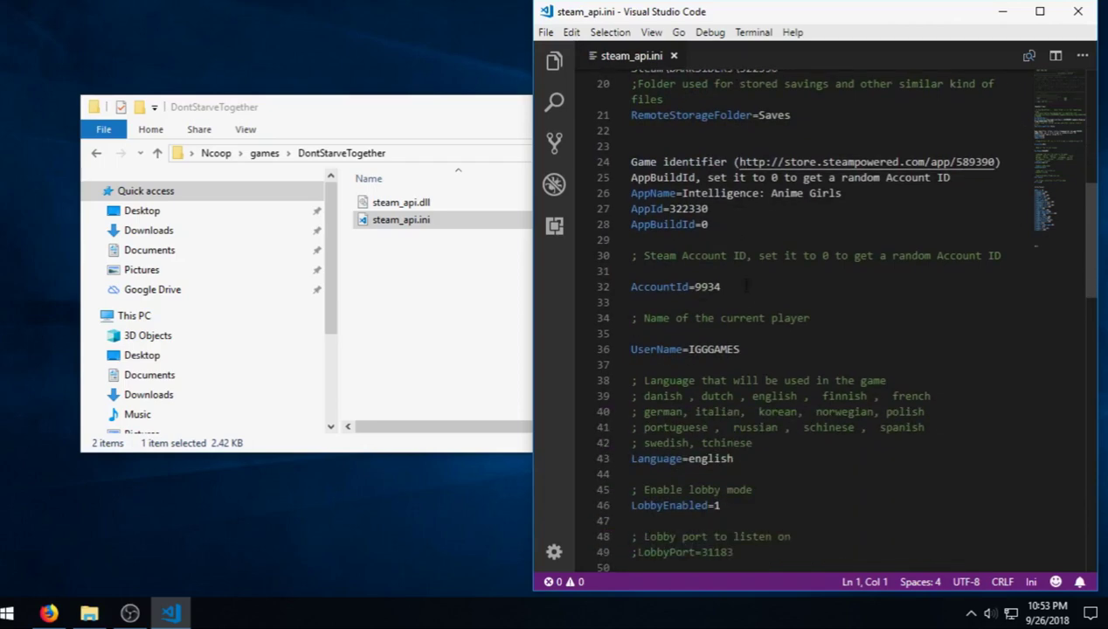
{"action": "left_click_drag", "start_coordinate": [745, 287], "coordinate": [599, 292]}
{"action": "key", "text": "BackSpace"}
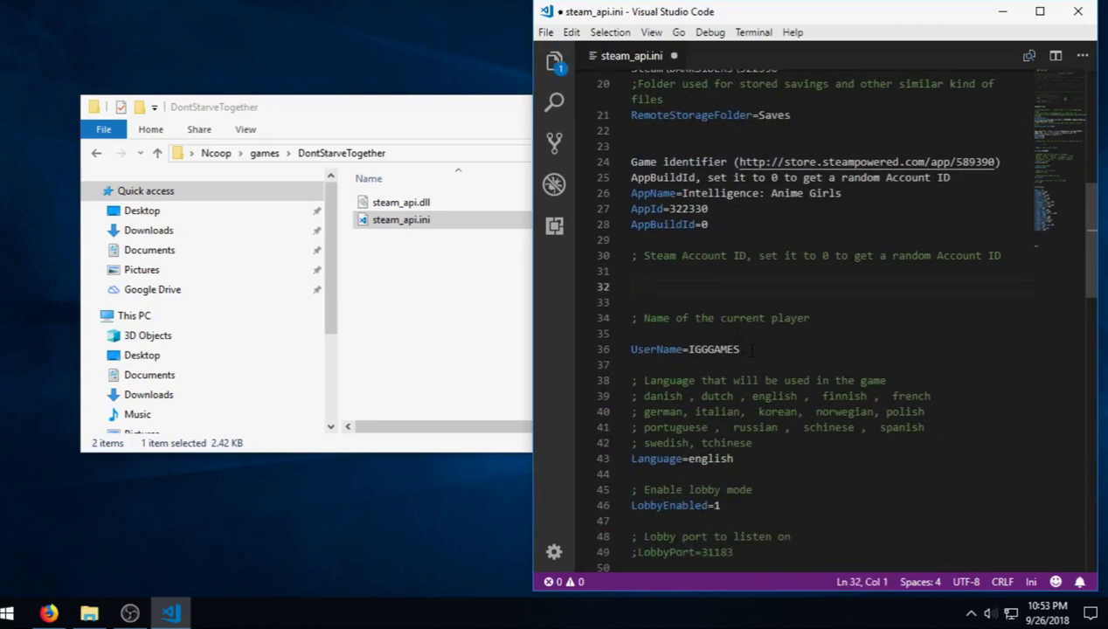
{"action": "left_click_drag", "start_coordinate": [752, 350], "coordinate": [598, 354]}
{"action": "left_click", "coordinate": [753, 350]}
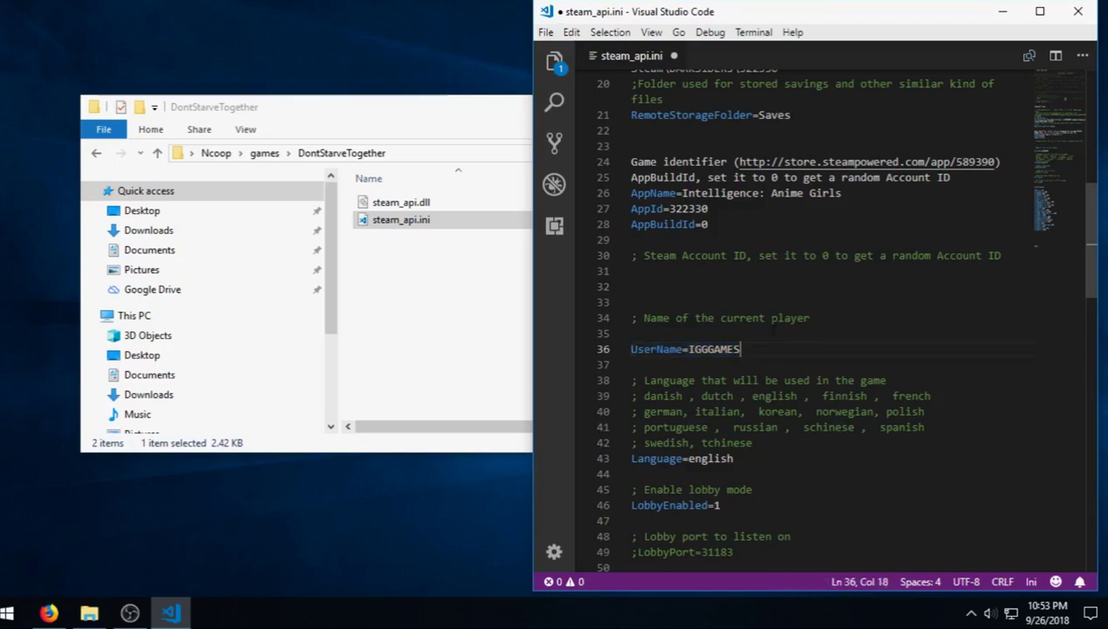
{"action": "left_click_drag", "start_coordinate": [743, 350], "coordinate": [601, 351]}
{"action": "key", "text": "BackSpace"}
Set Offline to 1 in steam_api.ini, save the file, and close the editor.
{"action": "scroll", "coordinate": [839, 317], "scroll_direction": "down", "scroll_amount": 3}
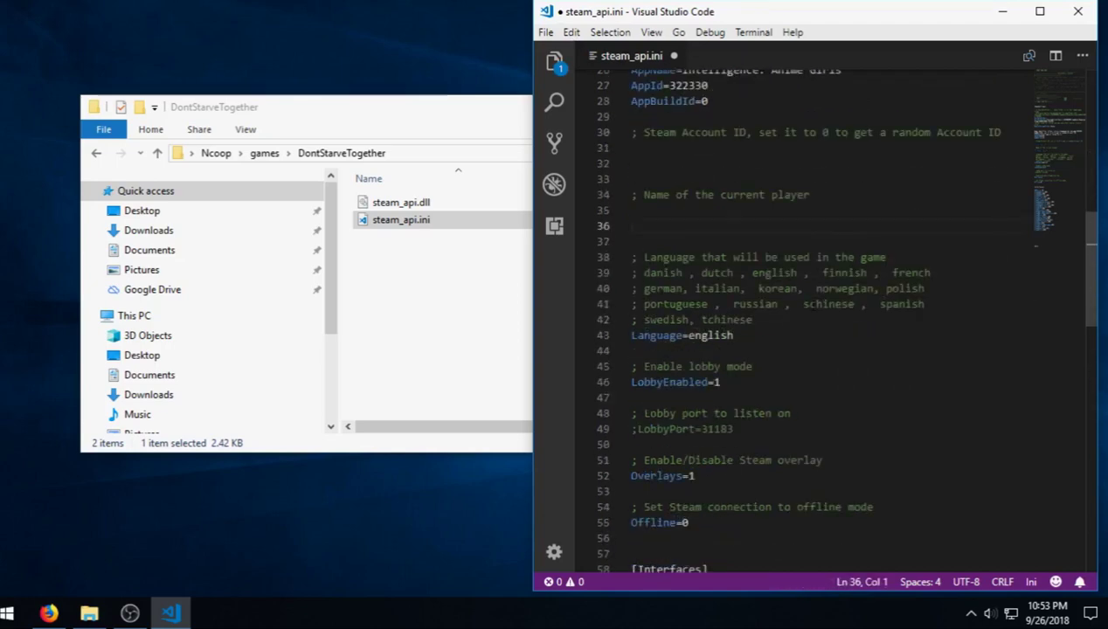
{"action": "scroll", "coordinate": [811, 304], "scroll_direction": "down", "scroll_amount": 3}
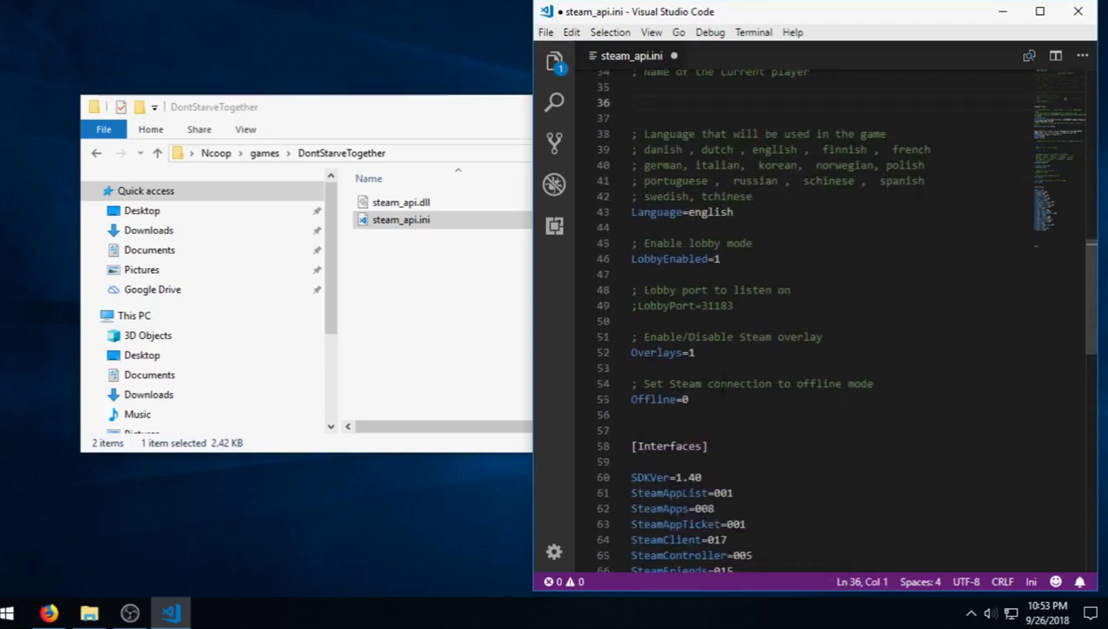
{"action": "left_click", "coordinate": [721, 398]}
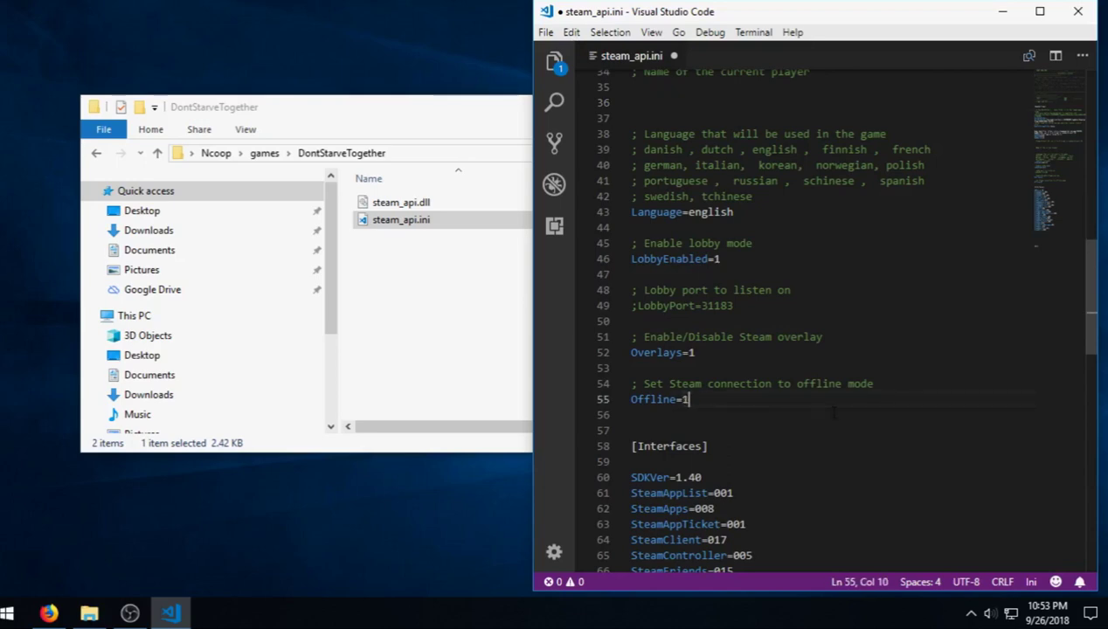
{"action": "left_click", "coordinate": [546, 33]}
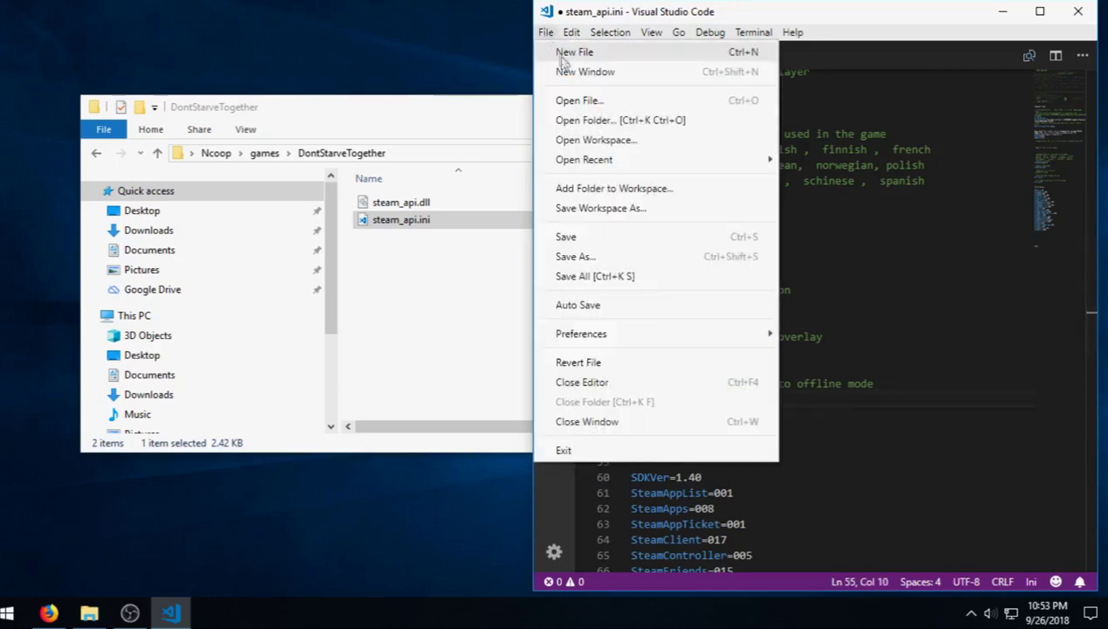
{"action": "mouse_move", "coordinate": [585, 171]}
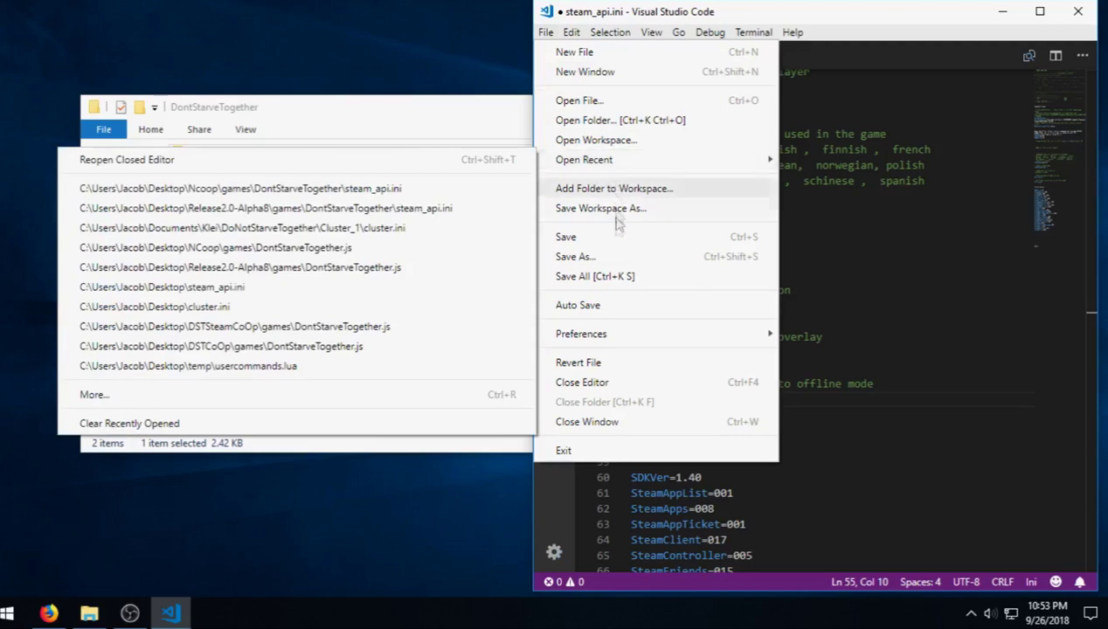
{"action": "left_click", "coordinate": [569, 237]}
{"action": "scroll", "coordinate": [835, 200], "scroll_direction": "down", "scroll_amount": 10}
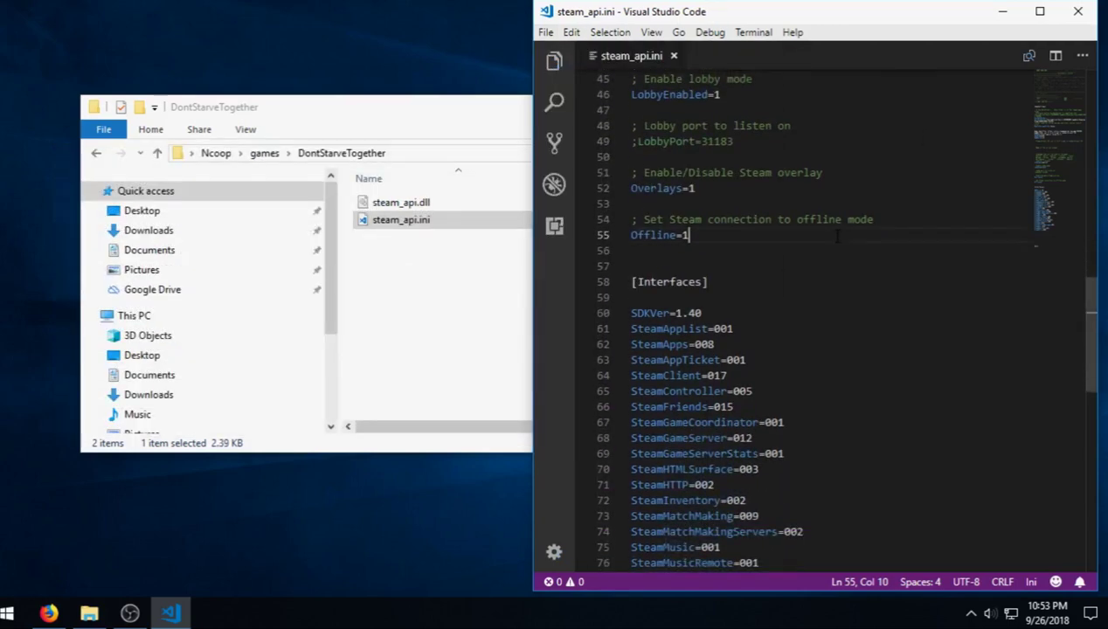
{"action": "left_click", "coordinate": [1077, 12]}
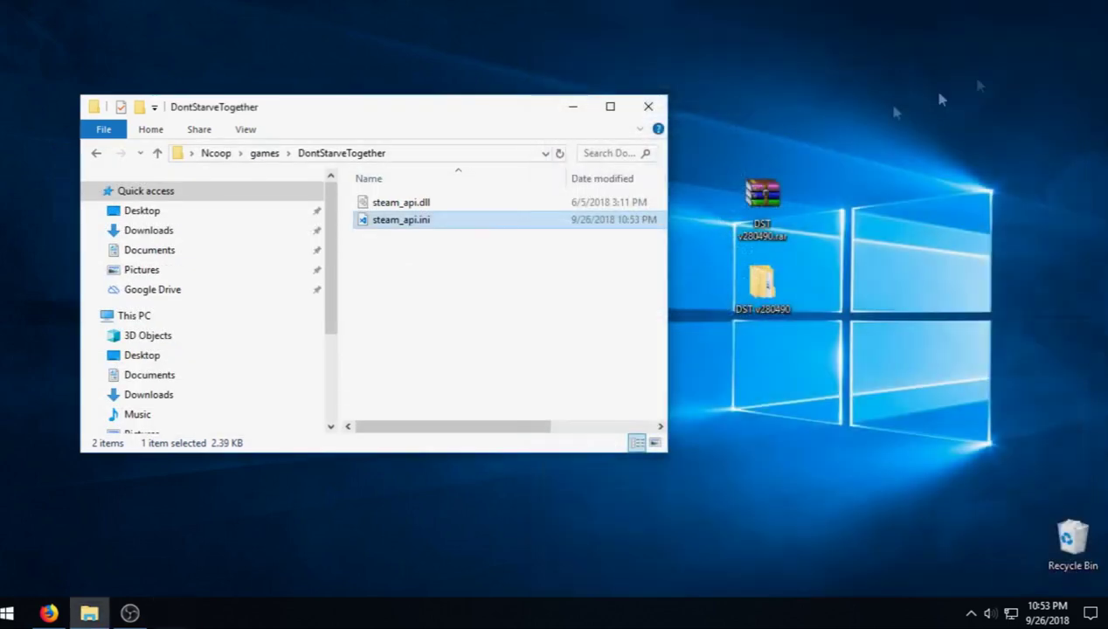
Go back to the games folder and open DontStarveTogether.js in Visual Studio Code.
{"action": "left_click", "coordinate": [99, 156]}
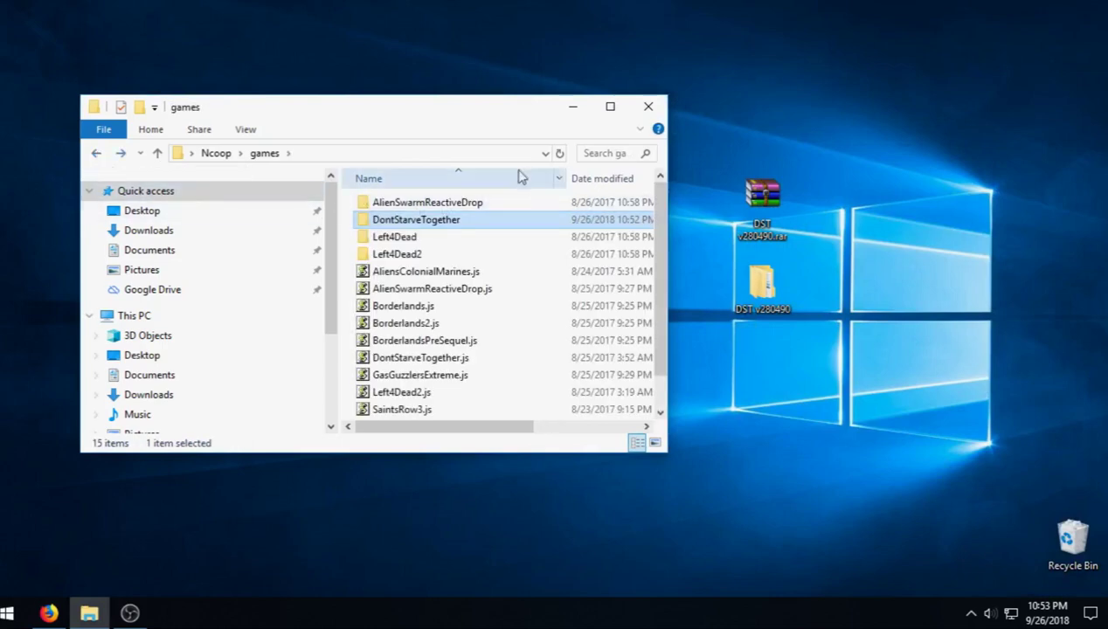
{"action": "scroll", "coordinate": [433, 242], "scroll_direction": "down", "scroll_amount": 1}
{"action": "left_click", "coordinate": [421, 321]}
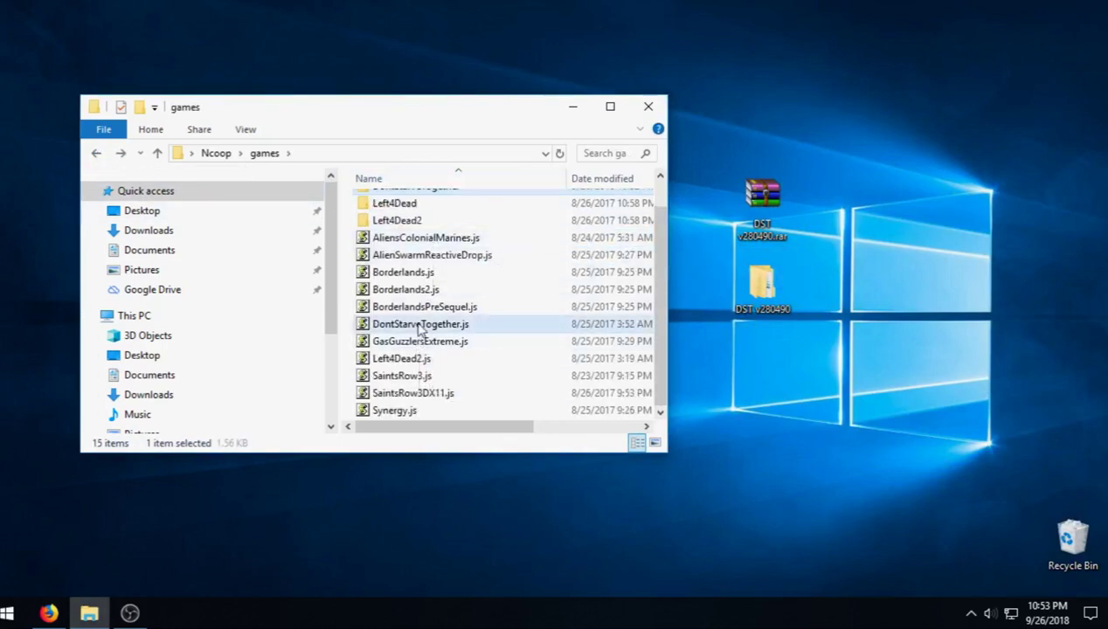
{"action": "right_click", "coordinate": [421, 324]}
{"action": "left_click", "coordinate": [509, 172]}
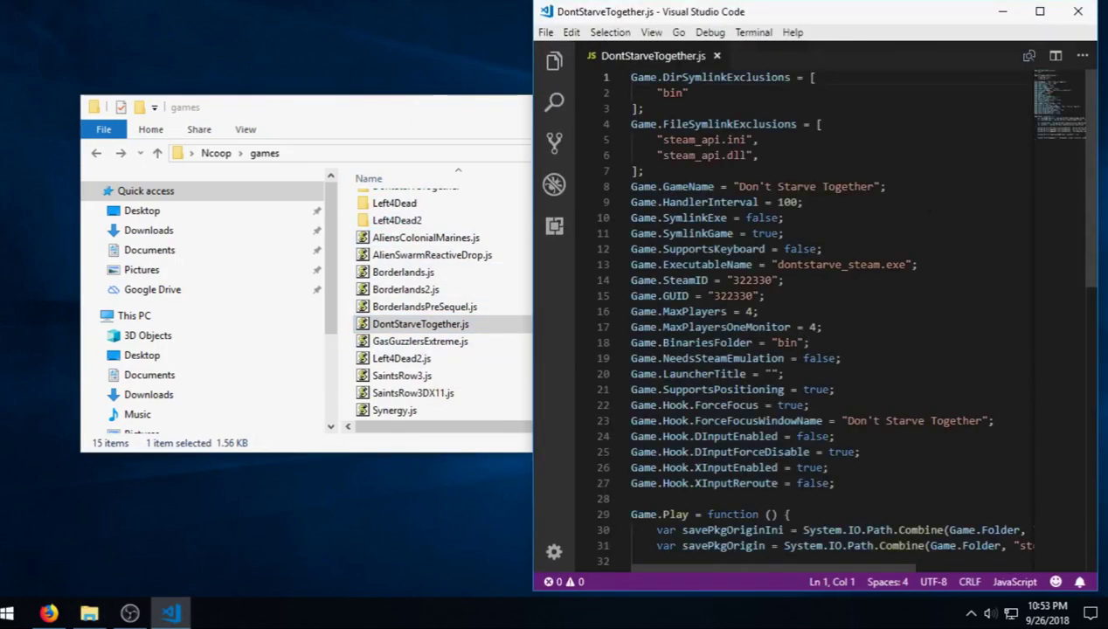
{"action": "scroll", "coordinate": [830, 314], "scroll_direction": "down", "scroll_amount": 4}
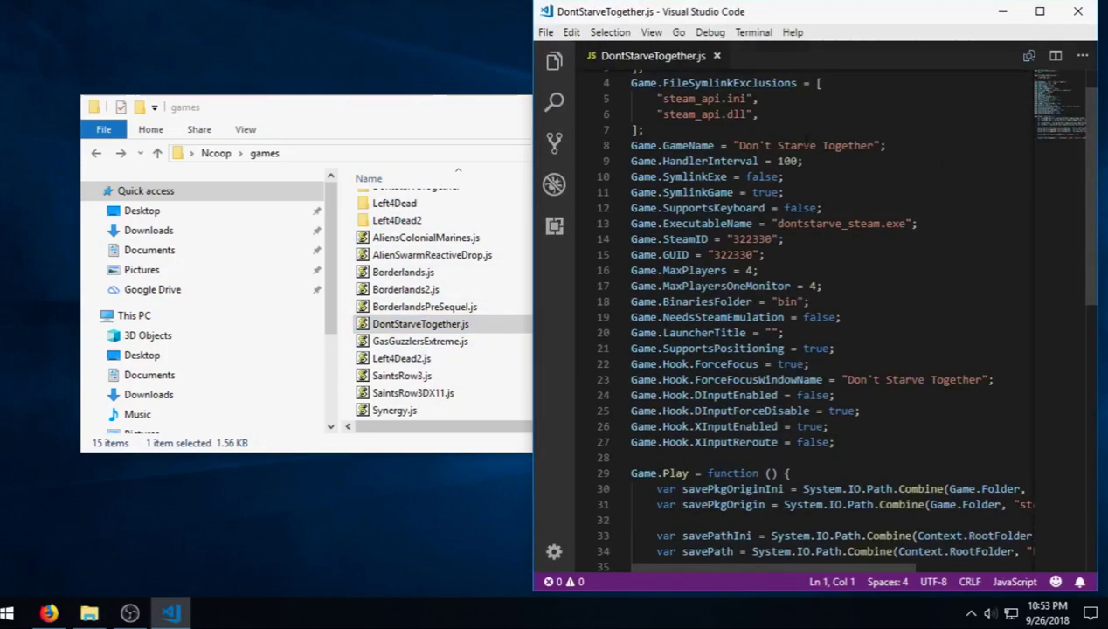
{"action": "left_click", "coordinate": [650, 33]}
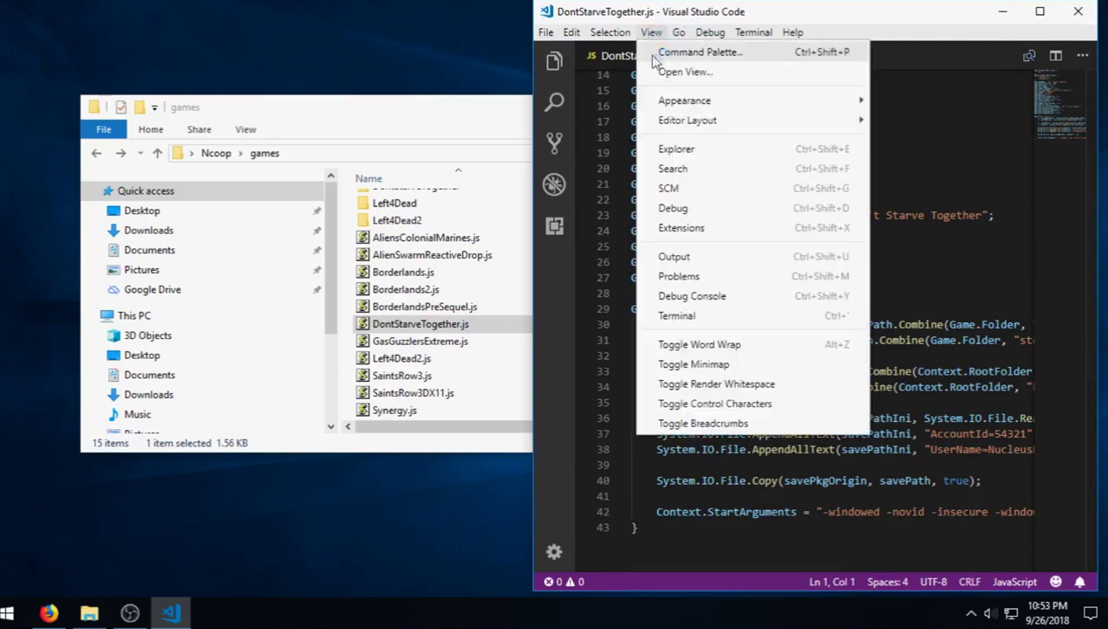
{"action": "left_click", "coordinate": [793, 32]}
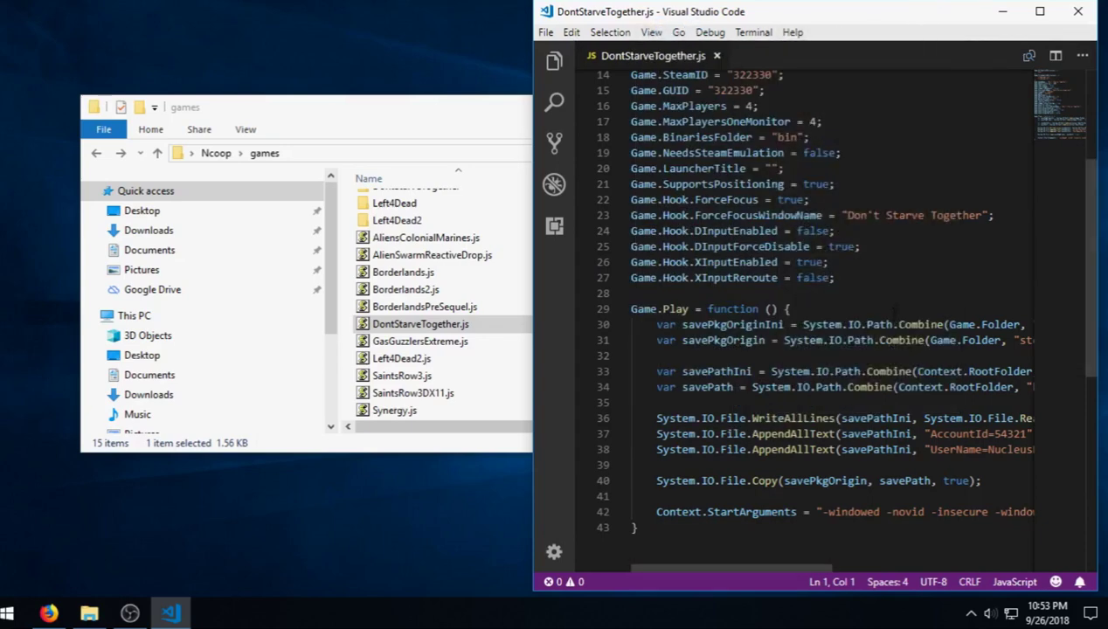
{"action": "key", "text": "alt+z"}
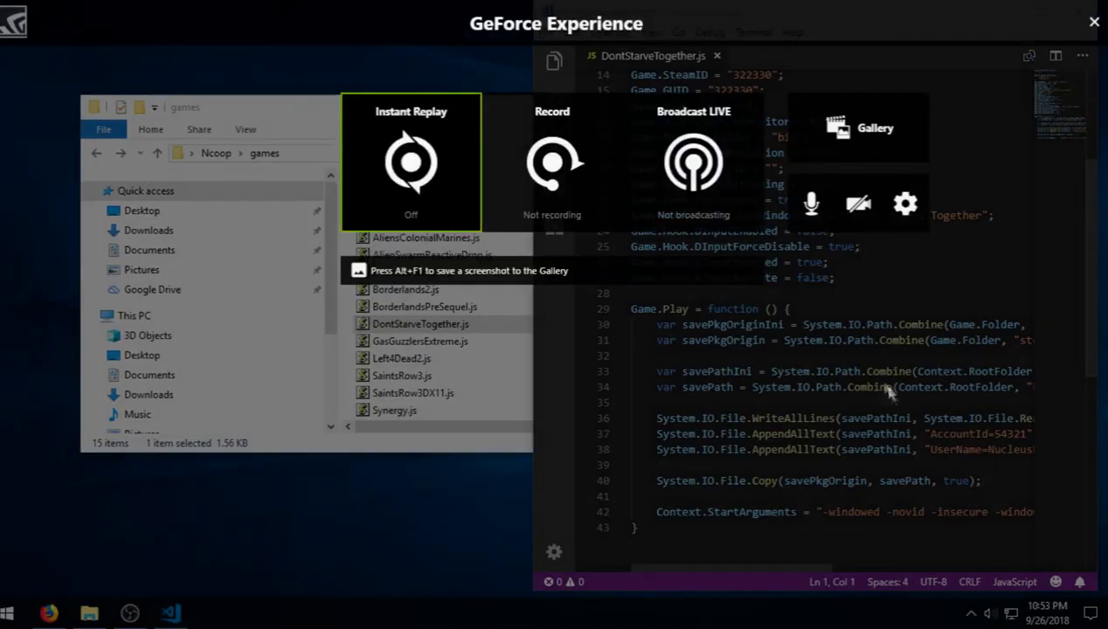
{"action": "left_click", "coordinate": [1088, 18]}
Examine the AccountId and UserName lines of the Game.Play function in DontStarveTogether.js, and close the editor.
{"action": "scroll", "coordinate": [957, 450], "scroll_direction": "down", "scroll_amount": 1}
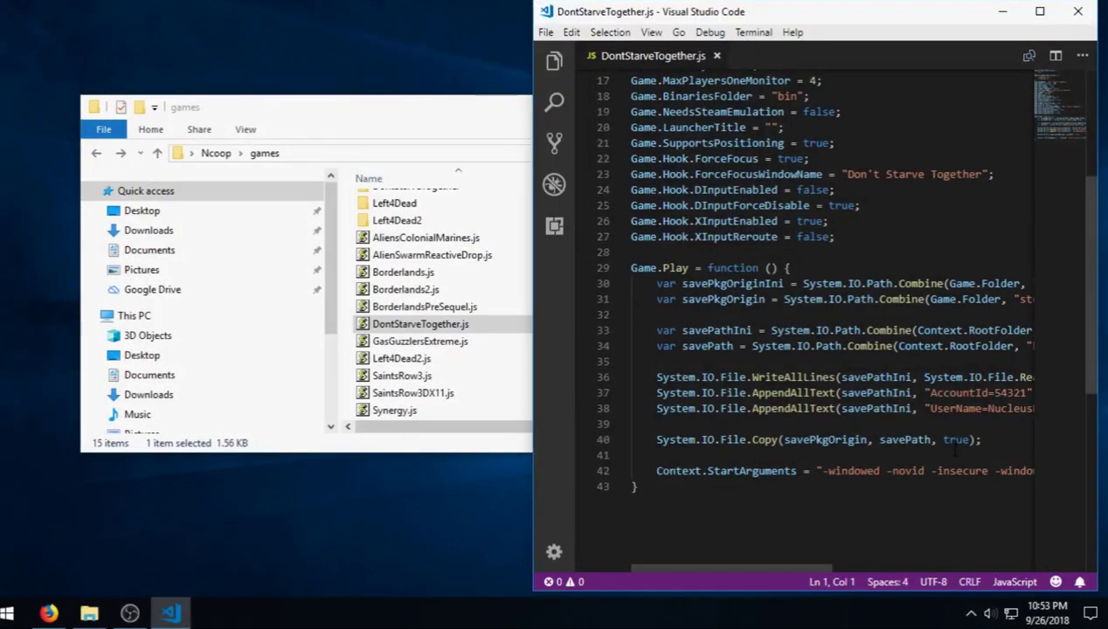
{"action": "scroll", "coordinate": [793, 562], "scroll_direction": "right", "scroll_amount": 3}
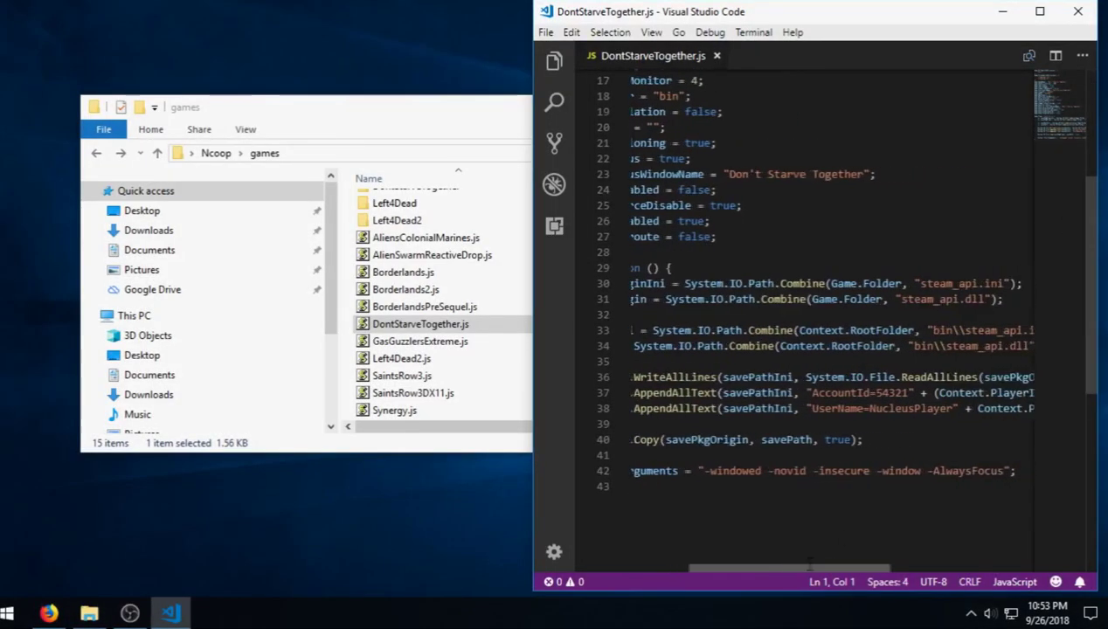
{"action": "left_click_drag", "start_coordinate": [822, 563], "coordinate": [848, 564]}
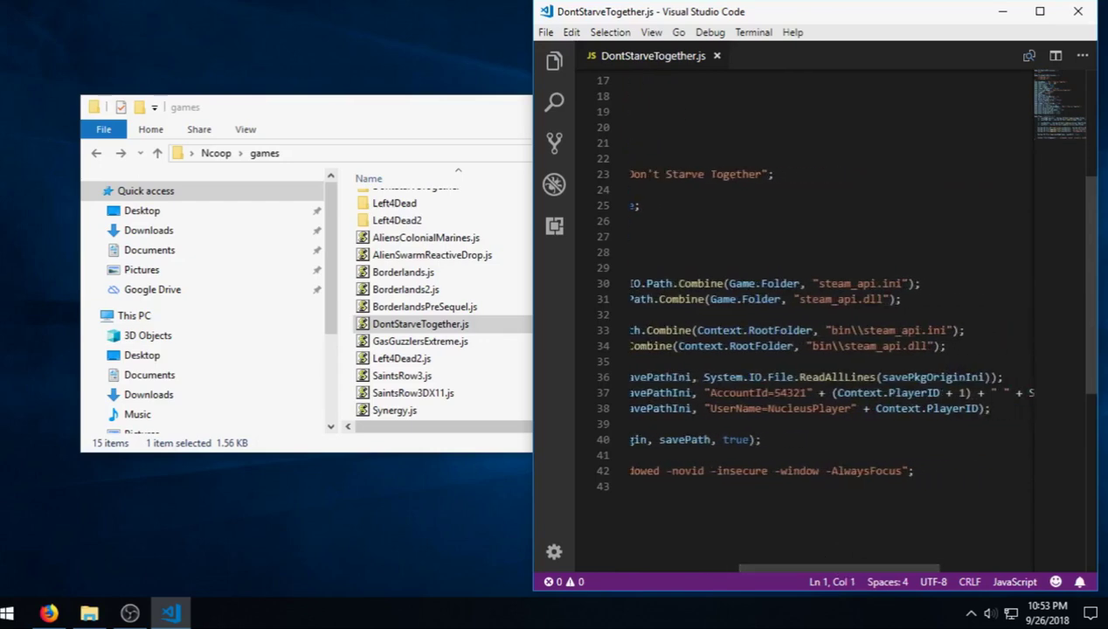
{"action": "left_click_drag", "start_coordinate": [851, 409], "coordinate": [706, 393]}
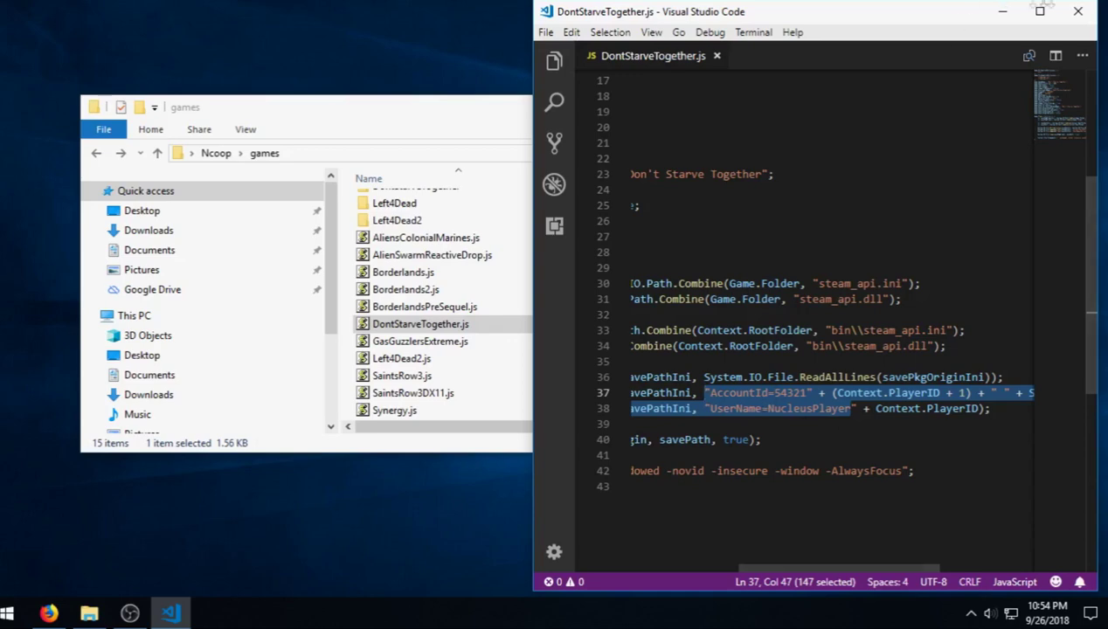
{"action": "left_click", "coordinate": [1078, 11]}
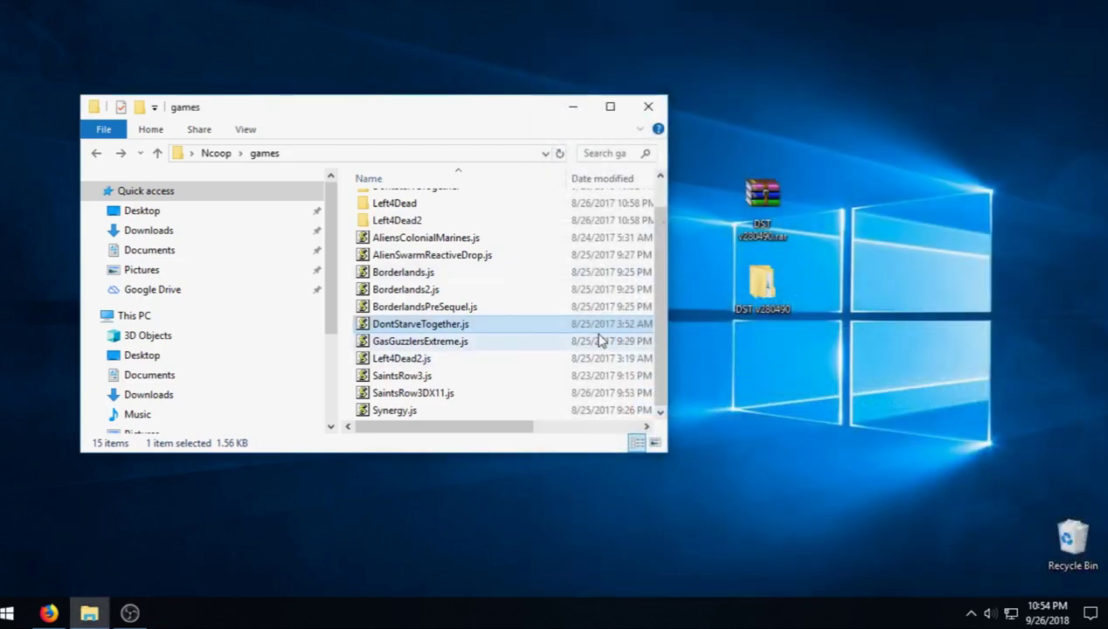
Return to the Ncoop folder and open D:\Steam Games\steamapps\common\Don't Starve Together\bin in a second window.
{"action": "scroll", "coordinate": [446, 250], "scroll_direction": "up", "scroll_amount": 1}
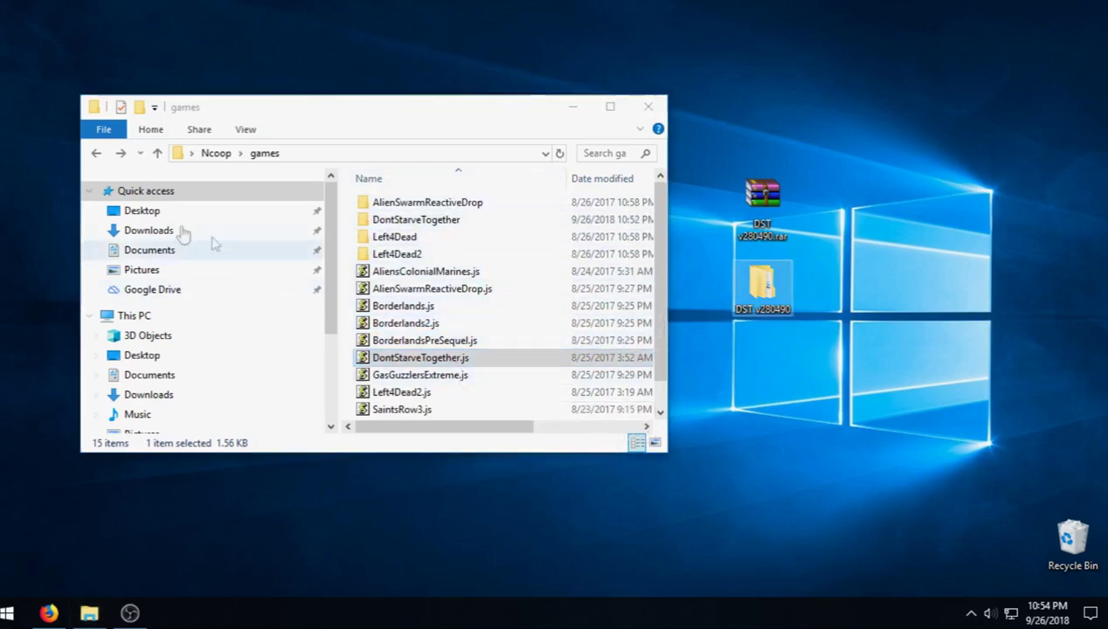
{"action": "left_click", "coordinate": [96, 155]}
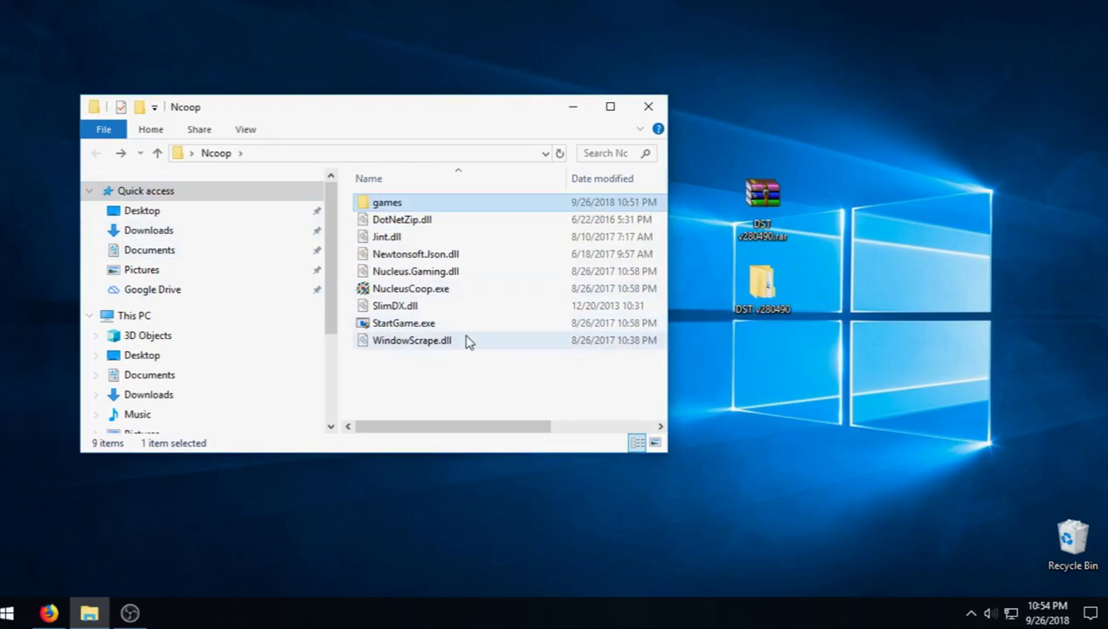
{"action": "key", "text": "super+e"}
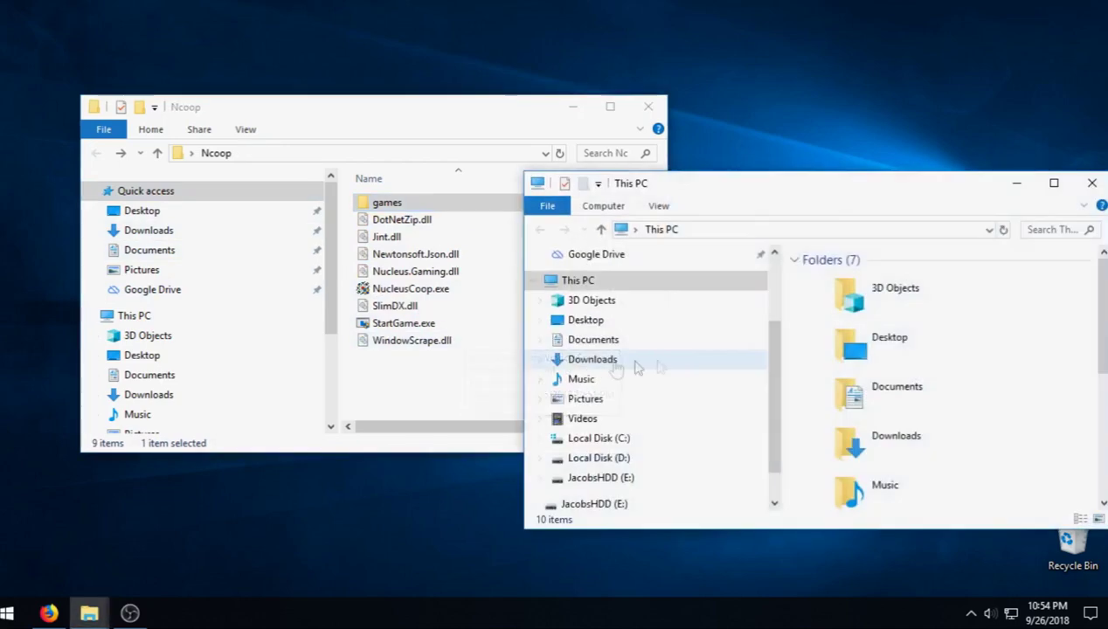
{"action": "left_click", "coordinate": [624, 460]}
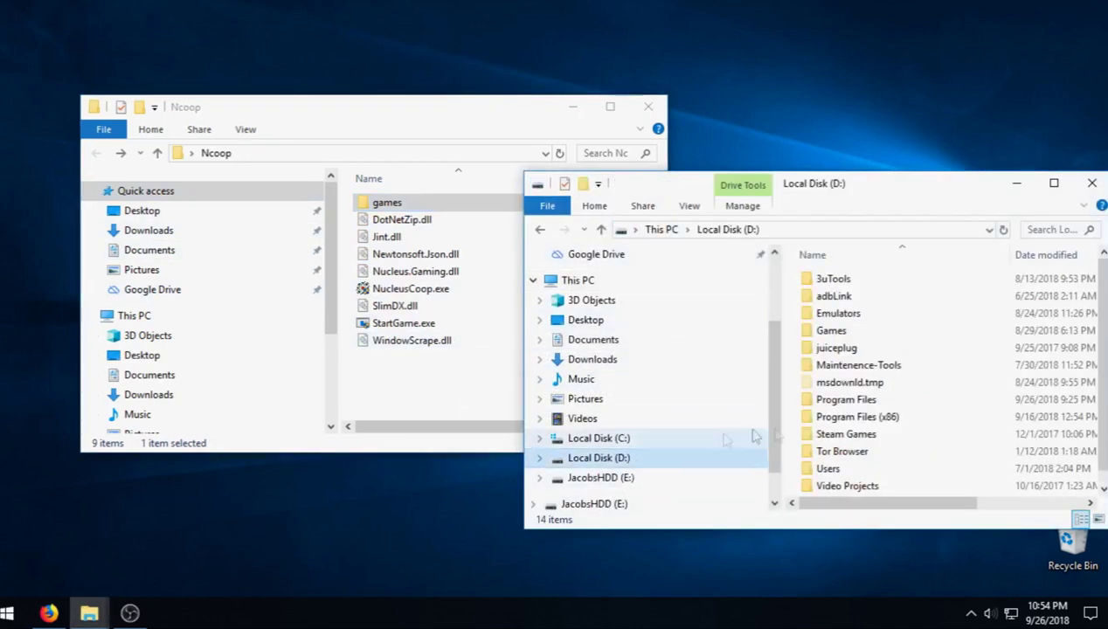
{"action": "double_click", "coordinate": [855, 437]}
{"action": "double_click", "coordinate": [862, 299]}
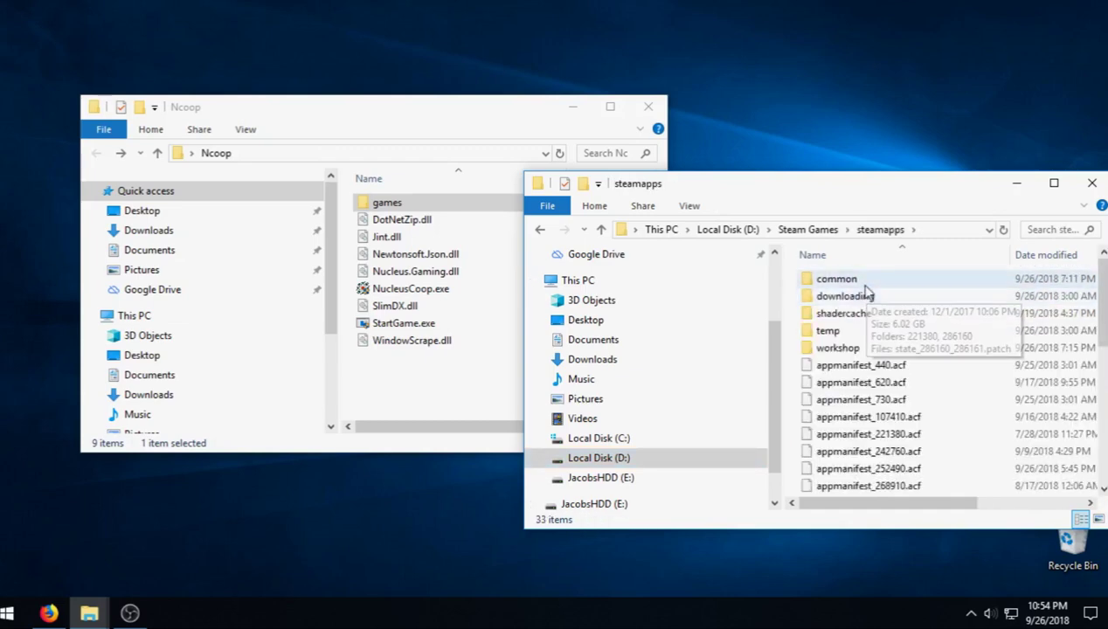
{"action": "double_click", "coordinate": [837, 279]}
{"action": "double_click", "coordinate": [864, 436]}
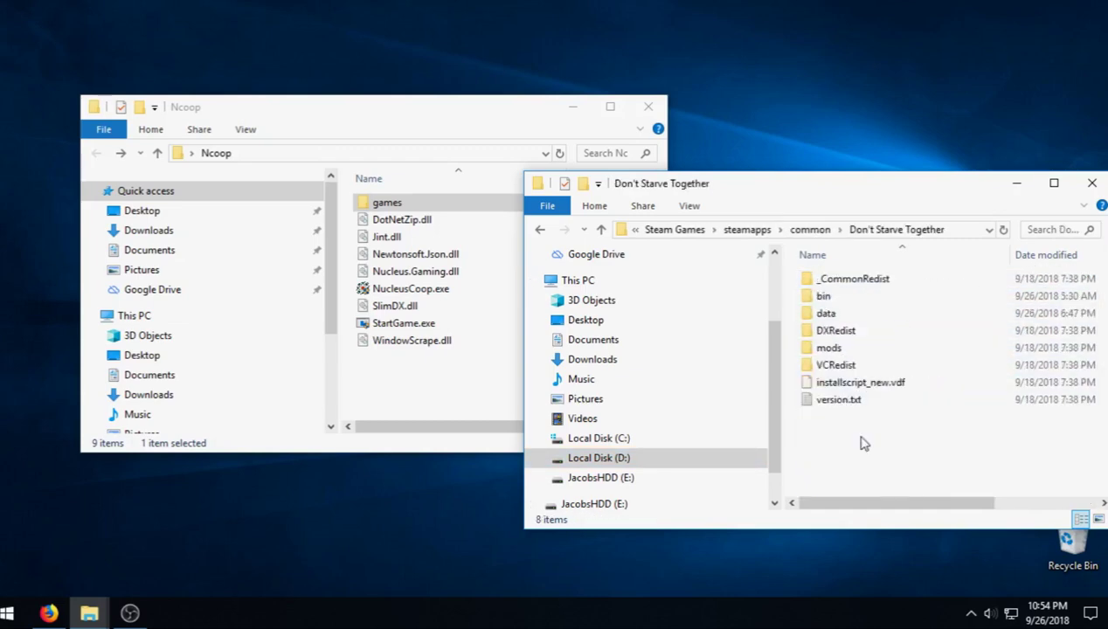
{"action": "double_click", "coordinate": [864, 299]}
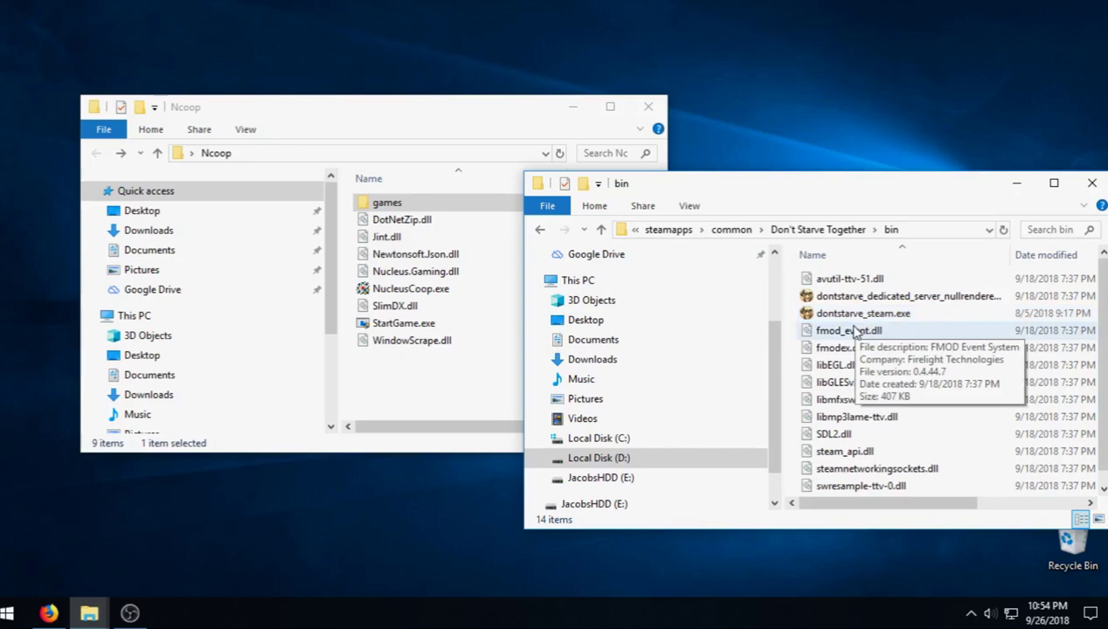
Run dontstarve_dedicated_server_nullrenderer.exe, highlight the cluster token instructions in its console, and close the console.
{"action": "double_click", "coordinate": [853, 296]}
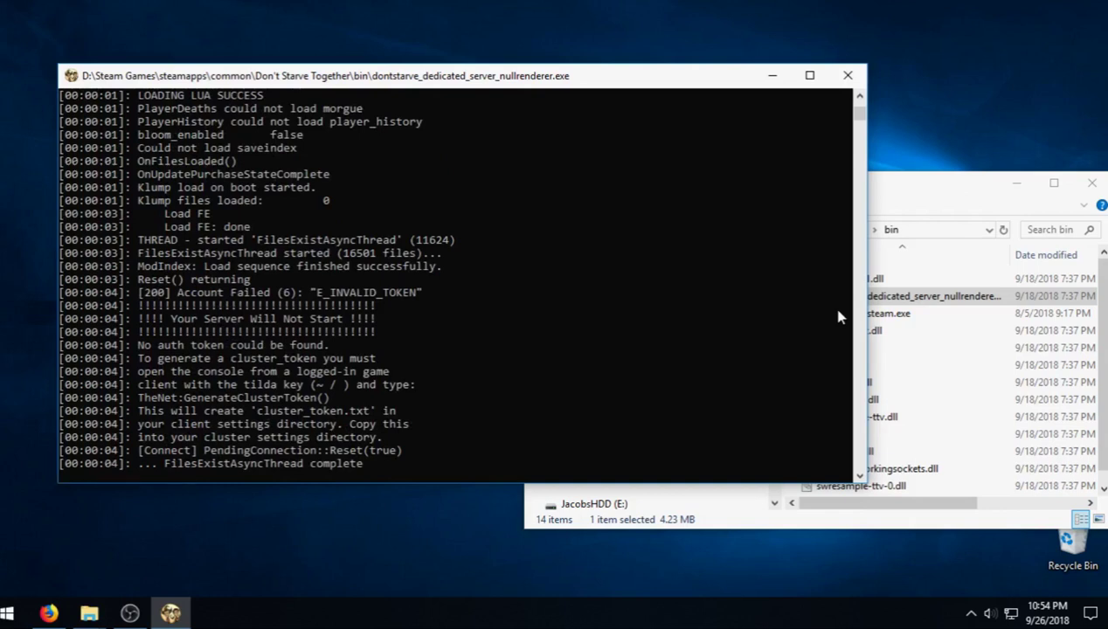
{"action": "left_click_drag", "start_coordinate": [133, 306], "coordinate": [395, 465]}
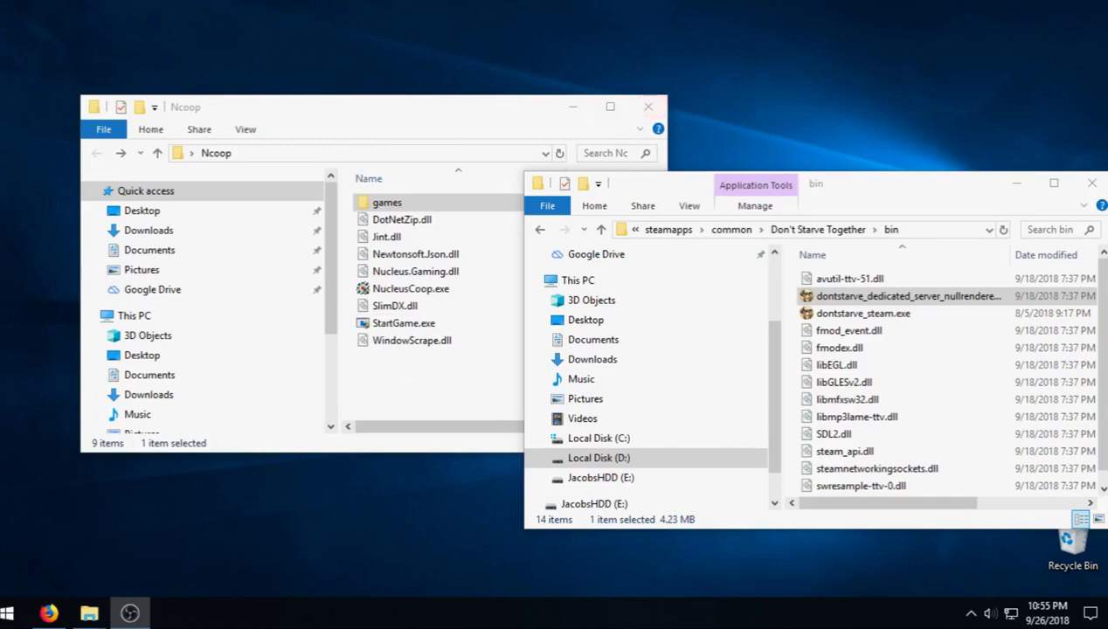
Extract ConfiguredFiles.rar on the desktop into its own ConfiguredFiles folder and open that folder.
{"action": "left_click_drag", "start_coordinate": [306, 507], "coordinate": [210, 531]}
{"action": "right_click", "coordinate": [209, 531]}
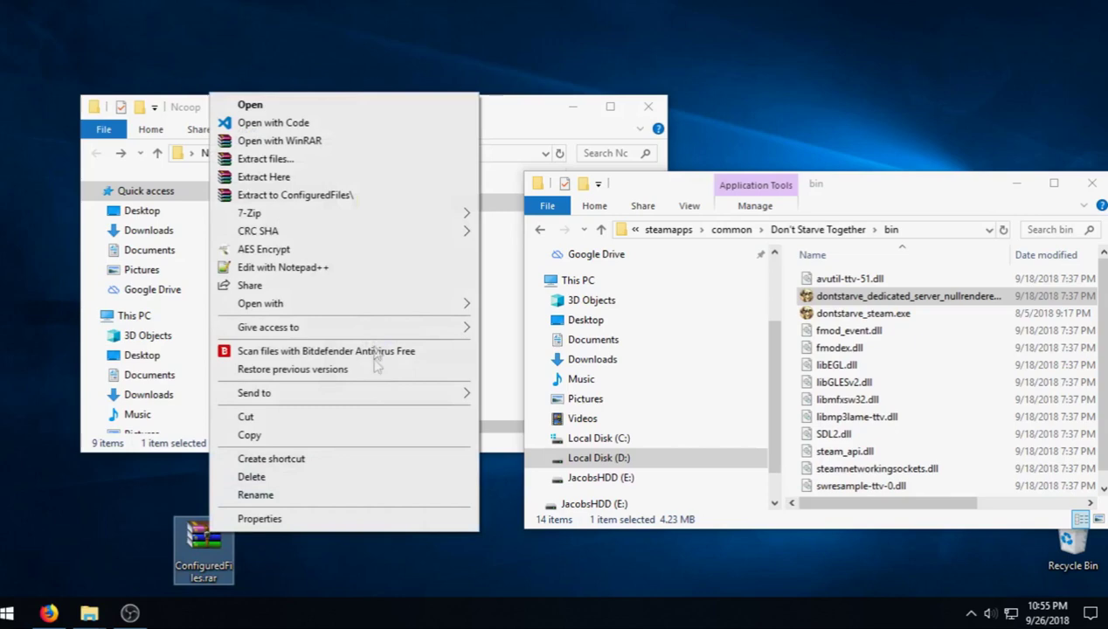
{"action": "left_click", "coordinate": [326, 196]}
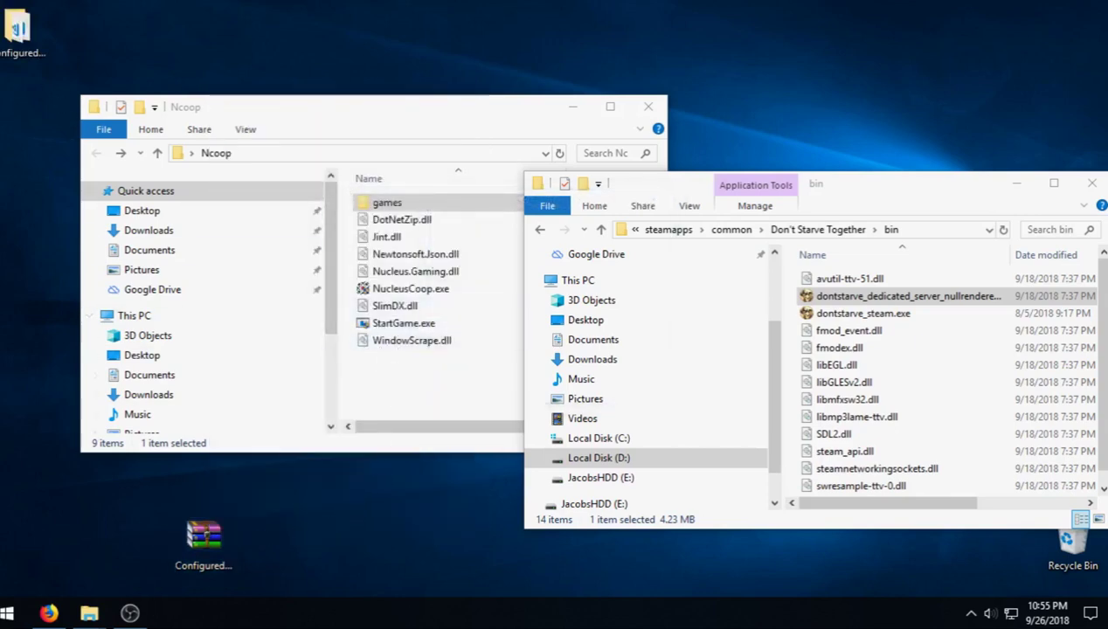
{"action": "double_click", "coordinate": [35, 30]}
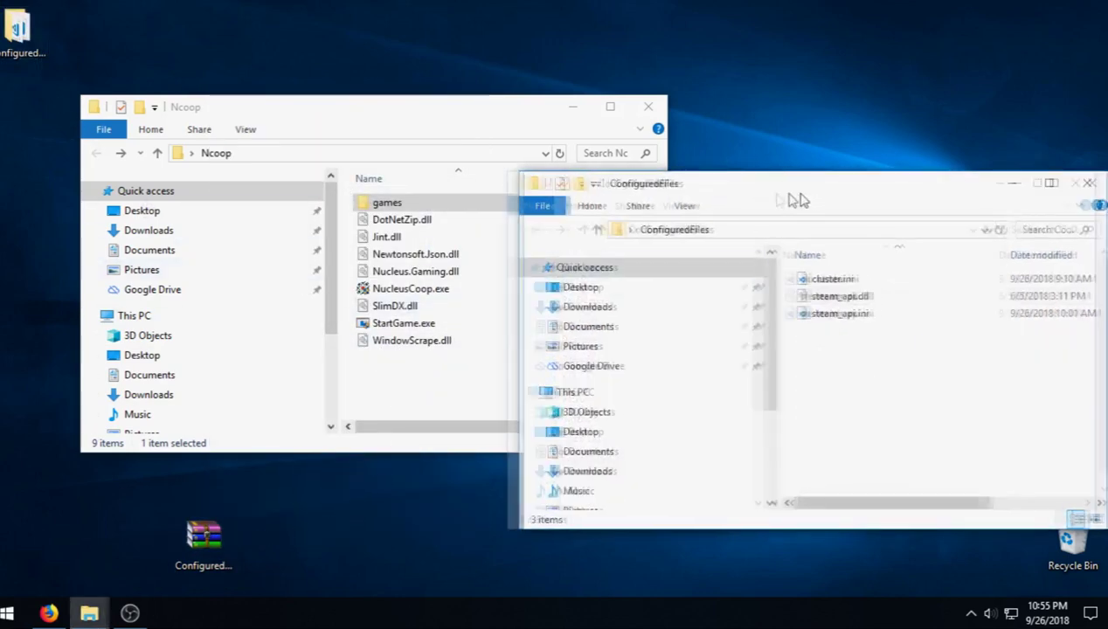
Look over cluster.ini, steam_api.dll and steam_api.ini in ConfiguredFiles, close the folder, and clear it and the archive from the desktop.
{"action": "left_click", "coordinate": [615, 274]}
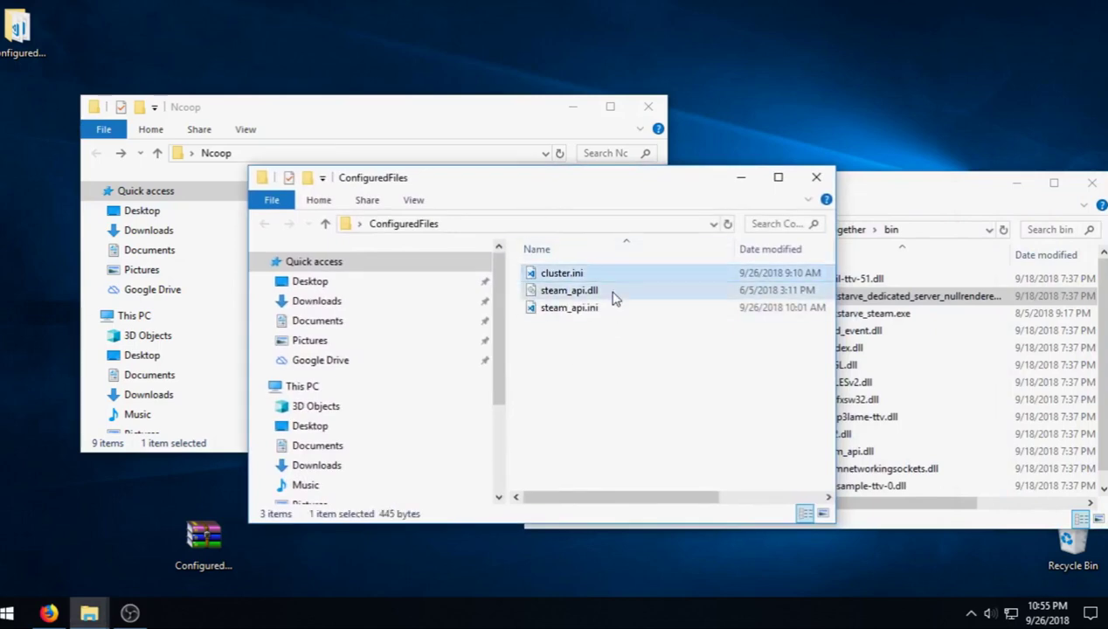
{"action": "left_click", "coordinate": [615, 299]}
{"action": "left_click", "coordinate": [605, 309]}
{"action": "left_click", "coordinate": [601, 278]}
{"action": "left_click_drag", "start_coordinate": [602, 278], "coordinate": [570, 289]}
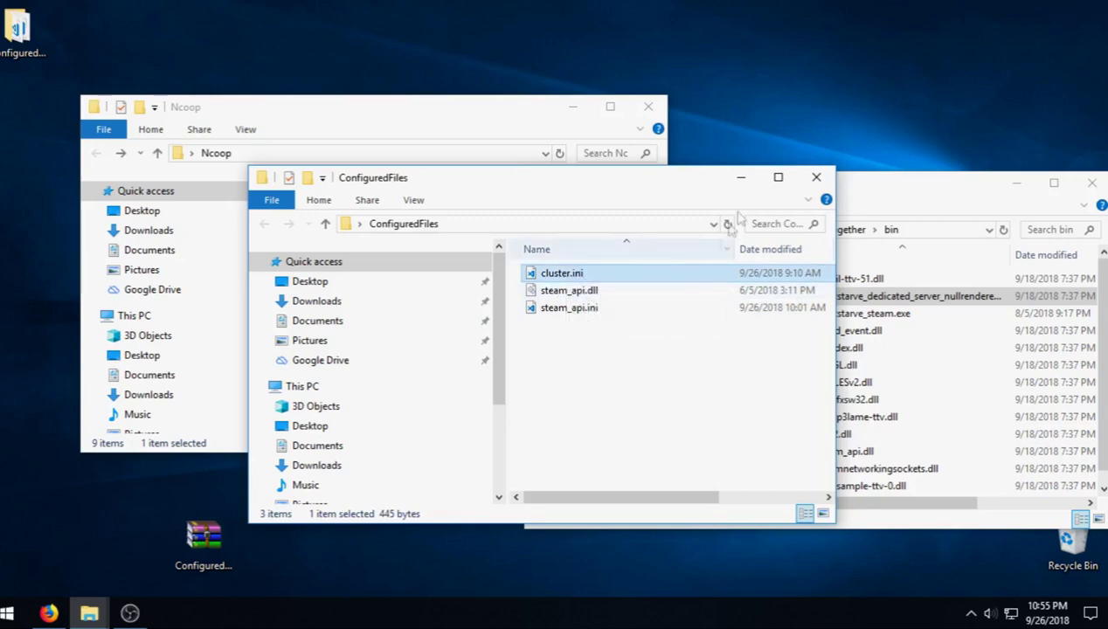
{"action": "left_click", "coordinate": [815, 176]}
{"action": "left_click_drag", "start_coordinate": [19, 28], "coordinate": [205, 538]}
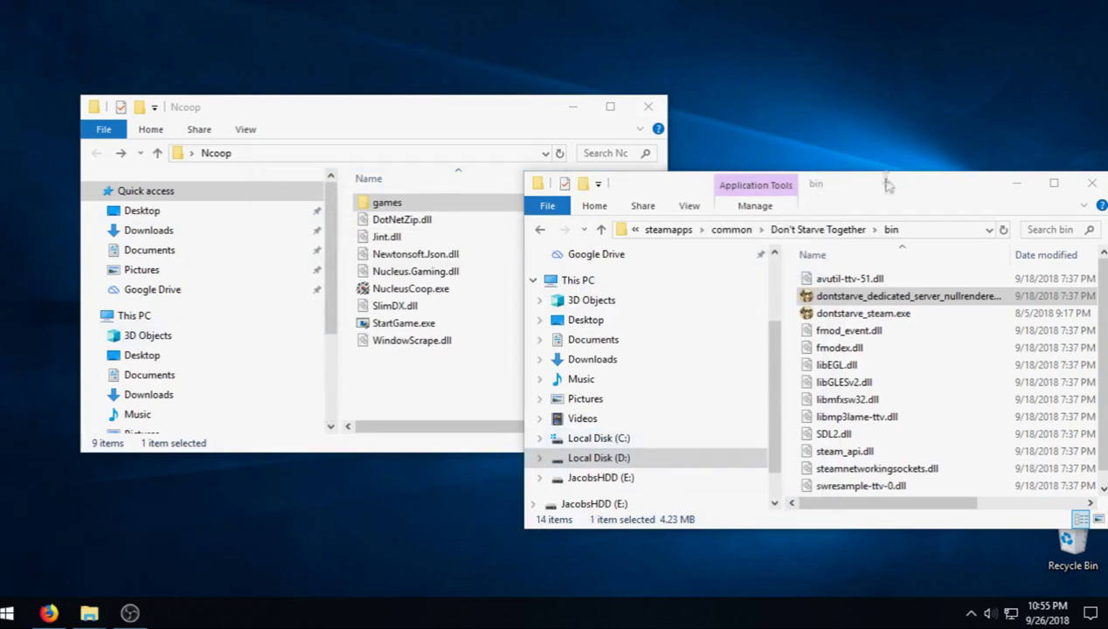
Move the bin window aside, open the Steam library to check whether Steam is in offline mode, and close it.
{"action": "left_click_drag", "start_coordinate": [881, 184], "coordinate": [569, 157]}
{"action": "left_click", "coordinate": [971, 613]}
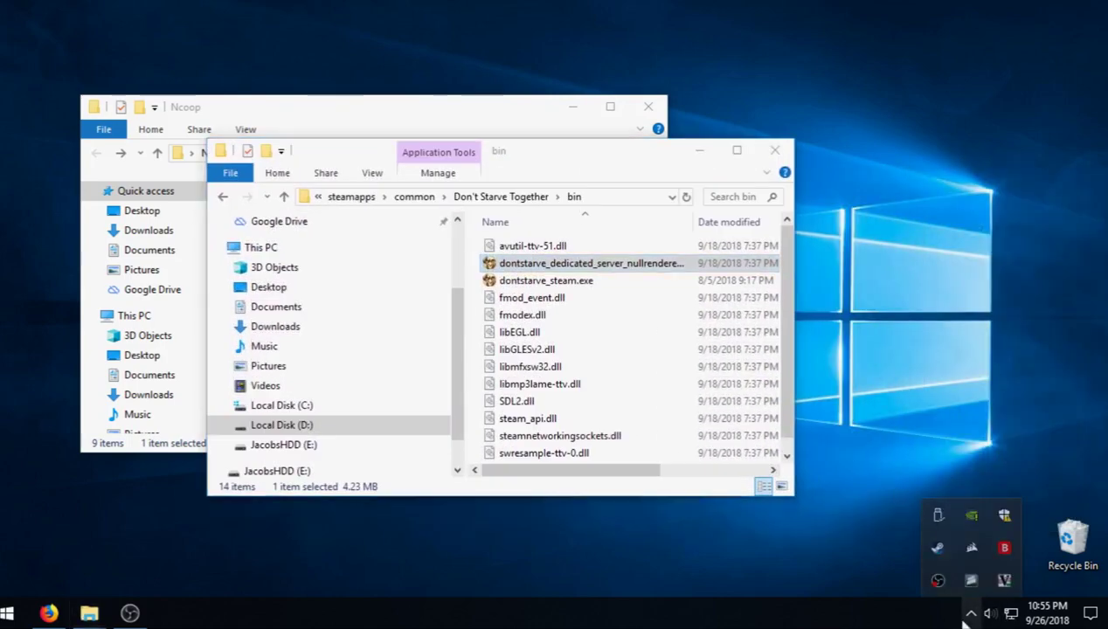
{"action": "right_click", "coordinate": [941, 549]}
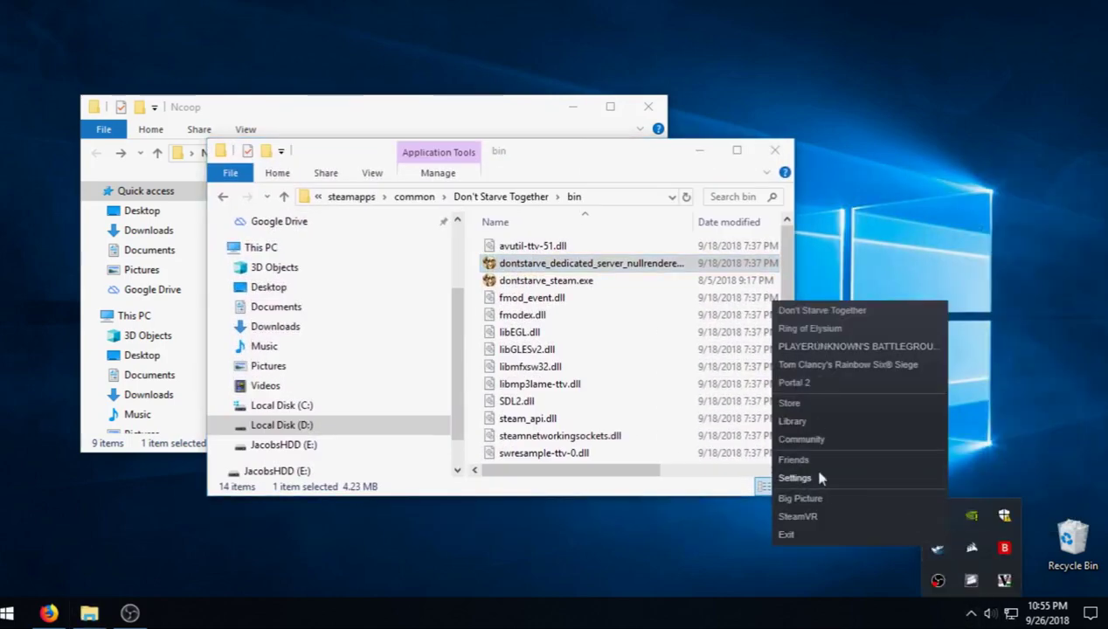
{"action": "left_click", "coordinate": [793, 421]}
{"action": "left_click", "coordinate": [137, 60]}
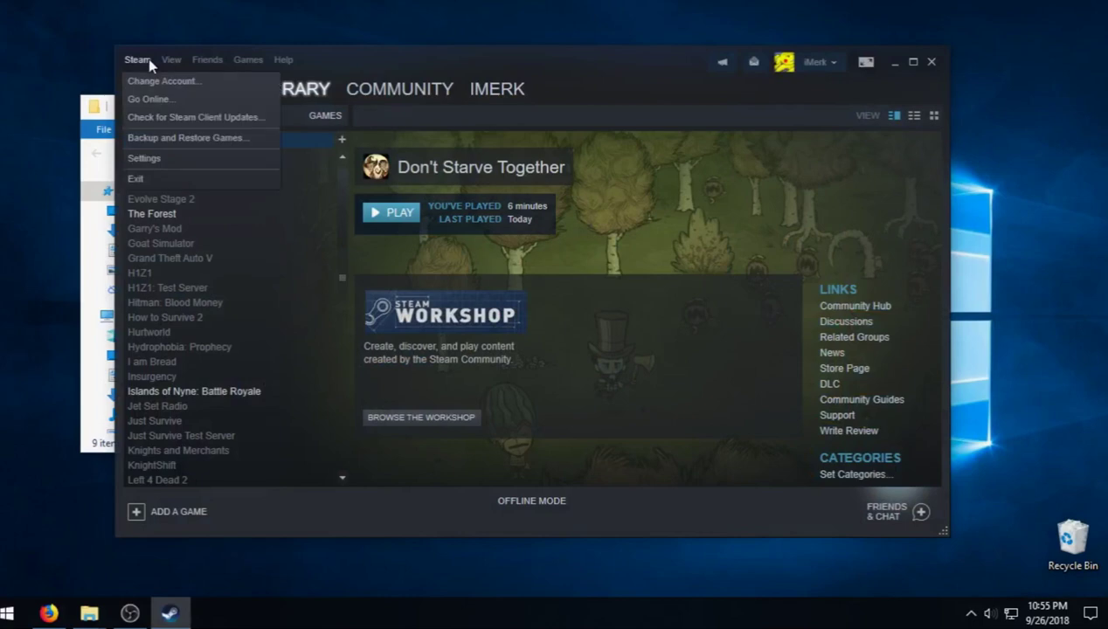
{"action": "left_click", "coordinate": [516, 513]}
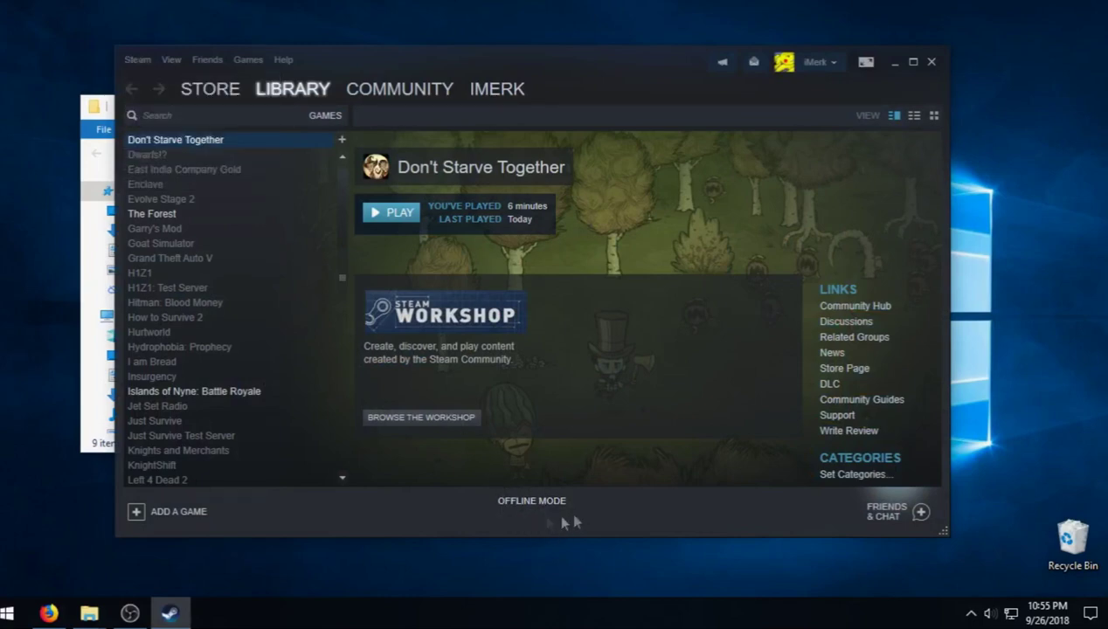
{"action": "left_click", "coordinate": [931, 65]}
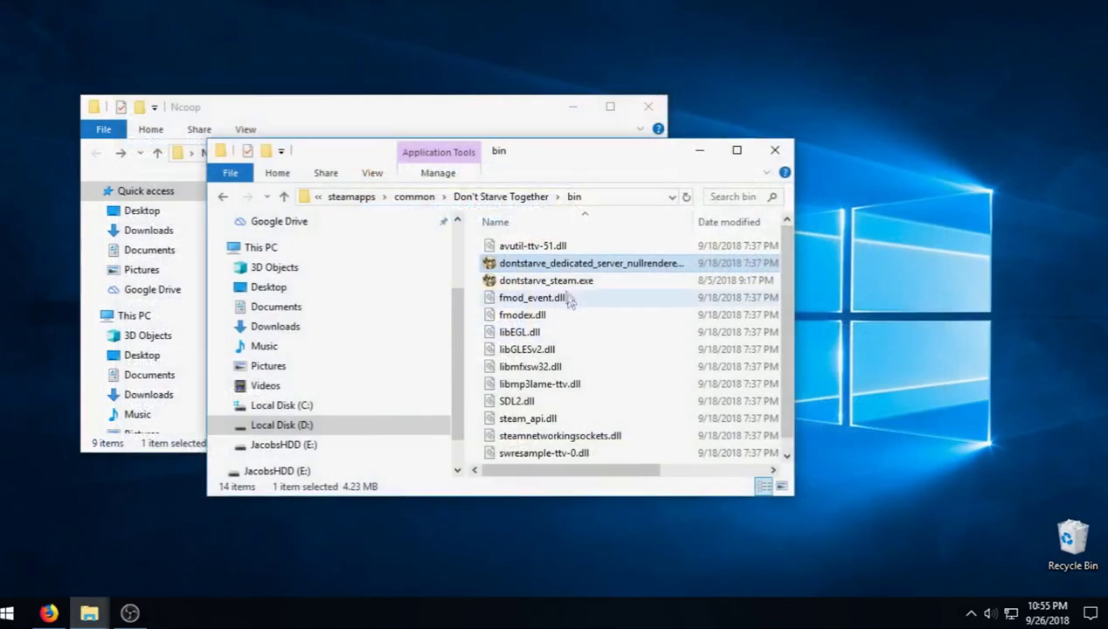
Launch dontstarve_steam.exe from the bin folder and start playing the game offline.
{"action": "left_click", "coordinate": [551, 281]}
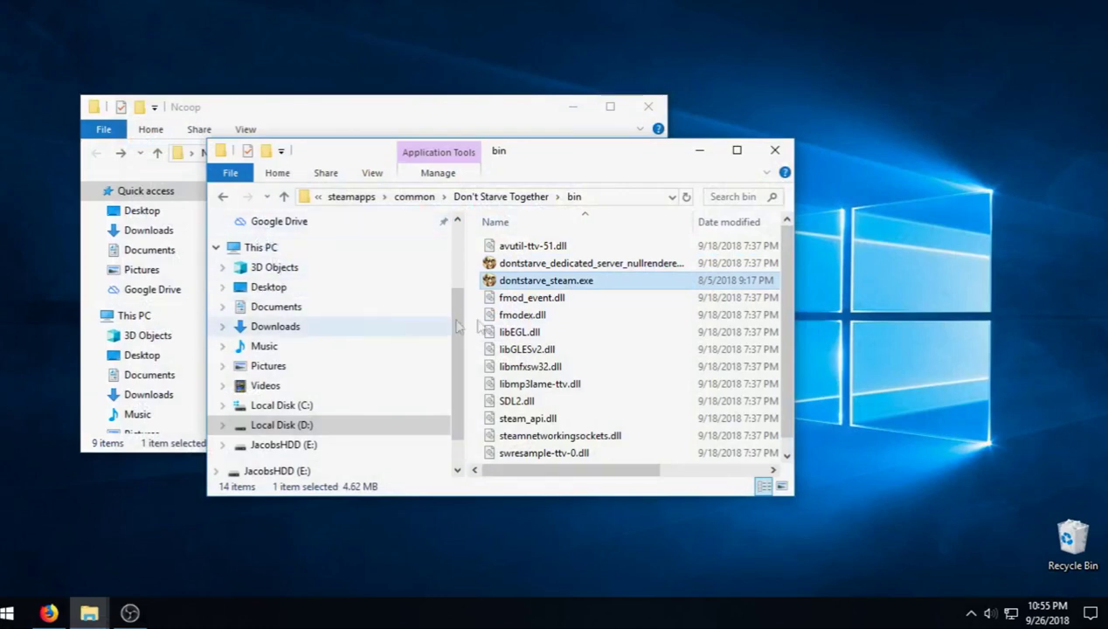
{"action": "double_click", "coordinate": [574, 289]}
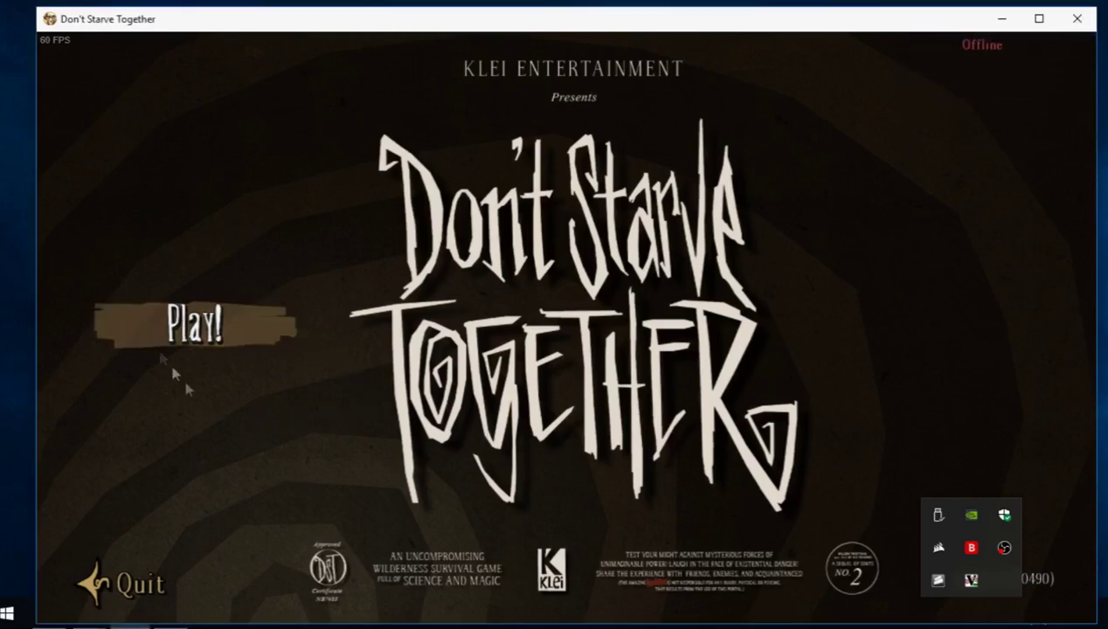
{"action": "left_click", "coordinate": [186, 334]}
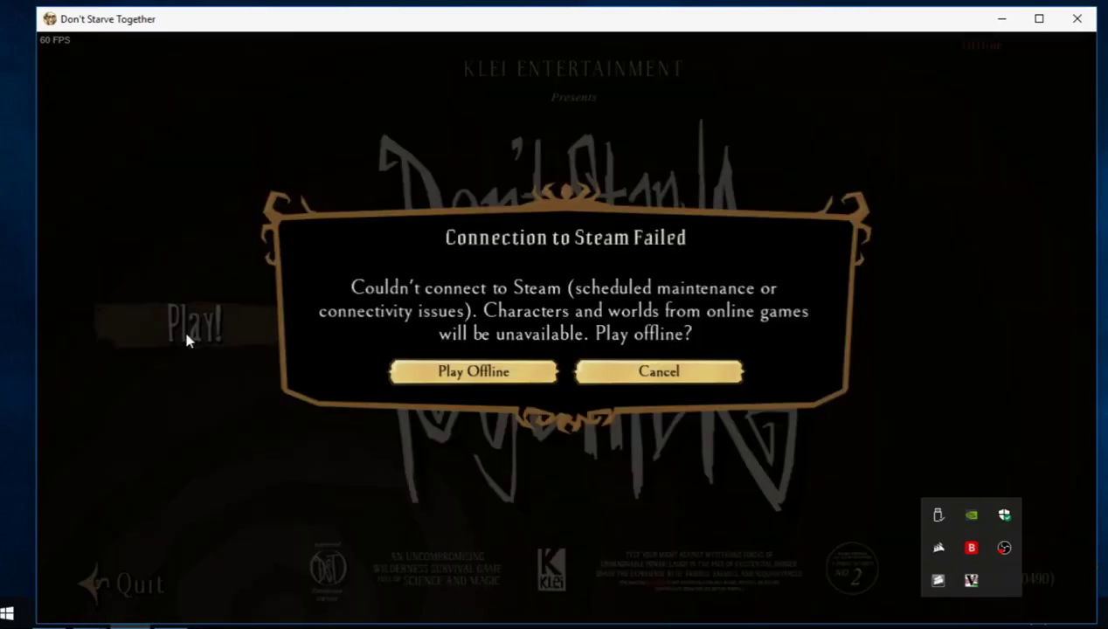
{"action": "left_click", "coordinate": [452, 376]}
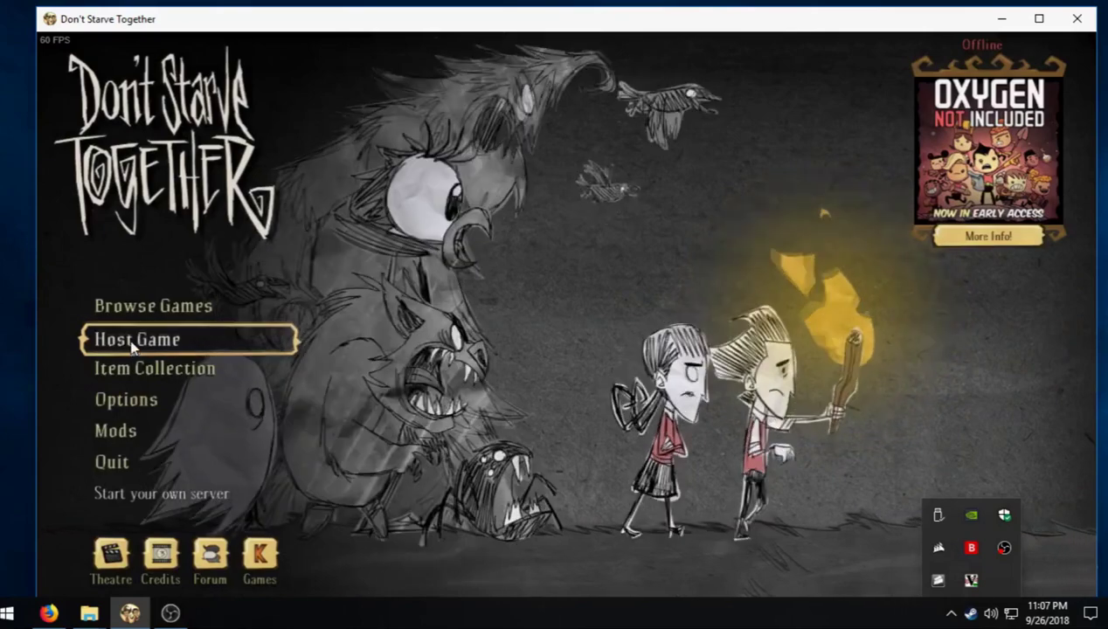
Host a new game, choosing a Together world with the Cooperative server playstyle.
{"action": "left_click", "coordinate": [133, 346]}
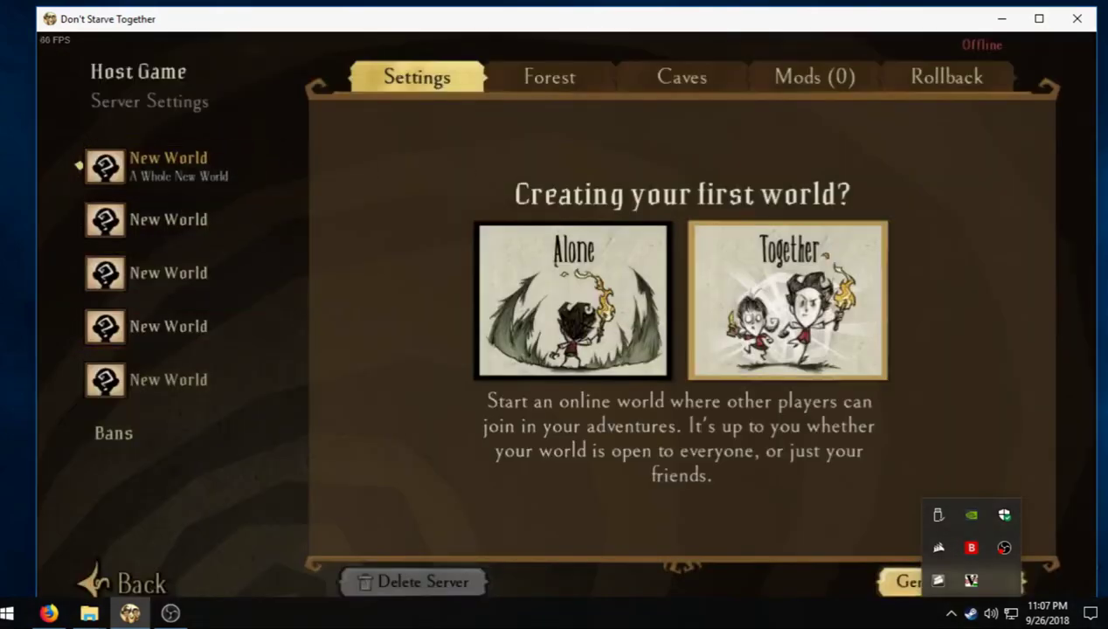
{"action": "left_click", "coordinate": [800, 309]}
{"action": "left_click", "coordinate": [563, 247]}
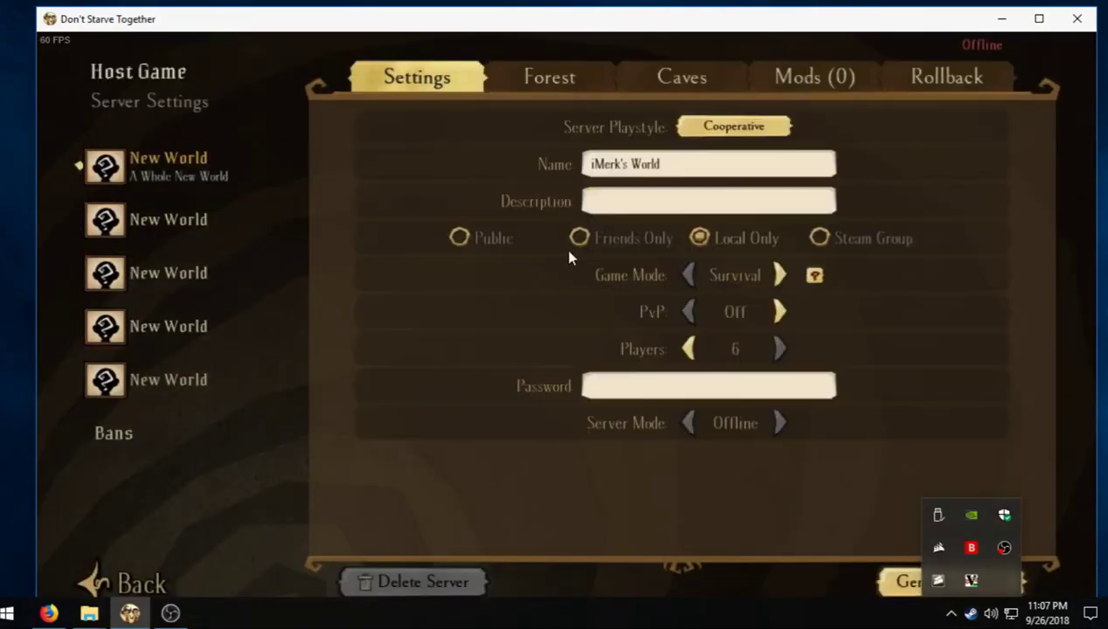
Set the world's name to the host's first name followed by "tut world" and its description to zzzz.
{"action": "left_click", "coordinate": [683, 156]}
{"action": "key", "text": "BackSpace"}
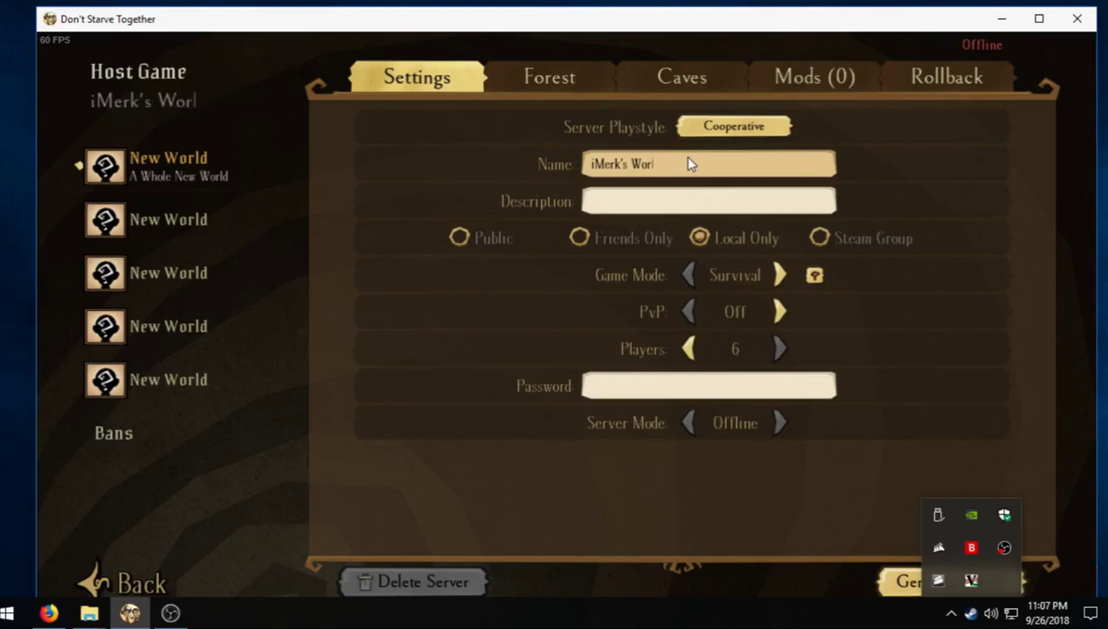
{"action": "key", "text": "BackSpace"}
{"action": "key", "text": "BackSpace"}
{"action": "key", "text": "BackSpace"}
{"action": "key", "text": "BackSpace"}
{"action": "key", "text": "BackSpace"}
{"action": "key", "text": "BackSpace"}
{"action": "key", "text": "BackSpace"}
{"action": "key", "text": "BackSpace"}
{"action": "key", "text": "BackSpace"}
{"action": "key", "text": "BackSpace"}
{"action": "key", "text": "BackSpace"}
{"action": "key", "text": "BackSpace"}
{"action": "type", "text": "Jacobs"}
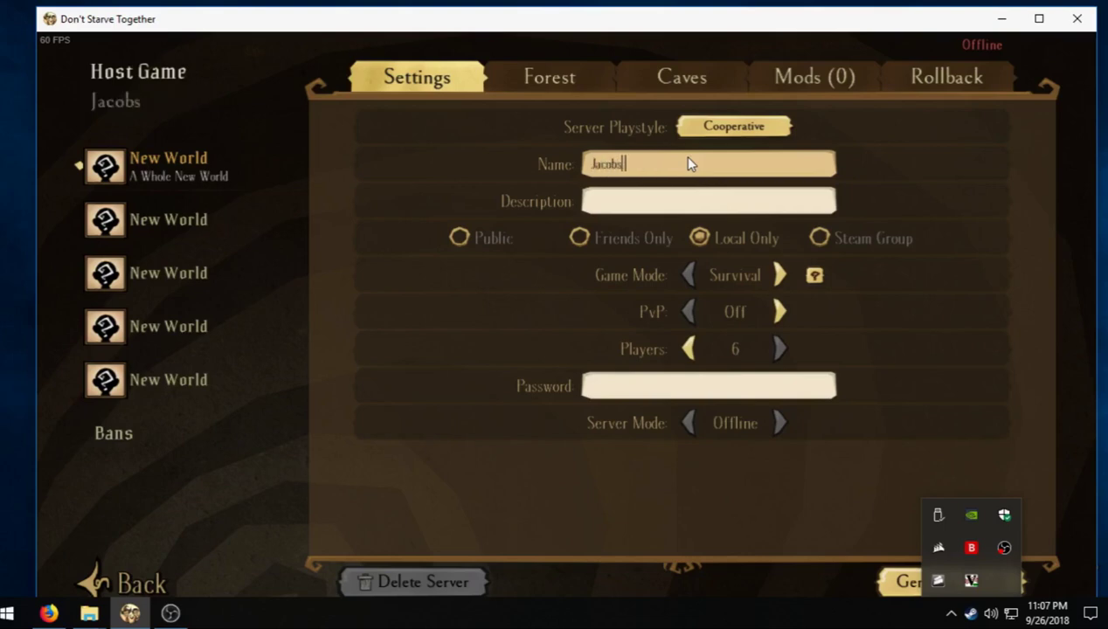
{"action": "type", "text": " tut world"}
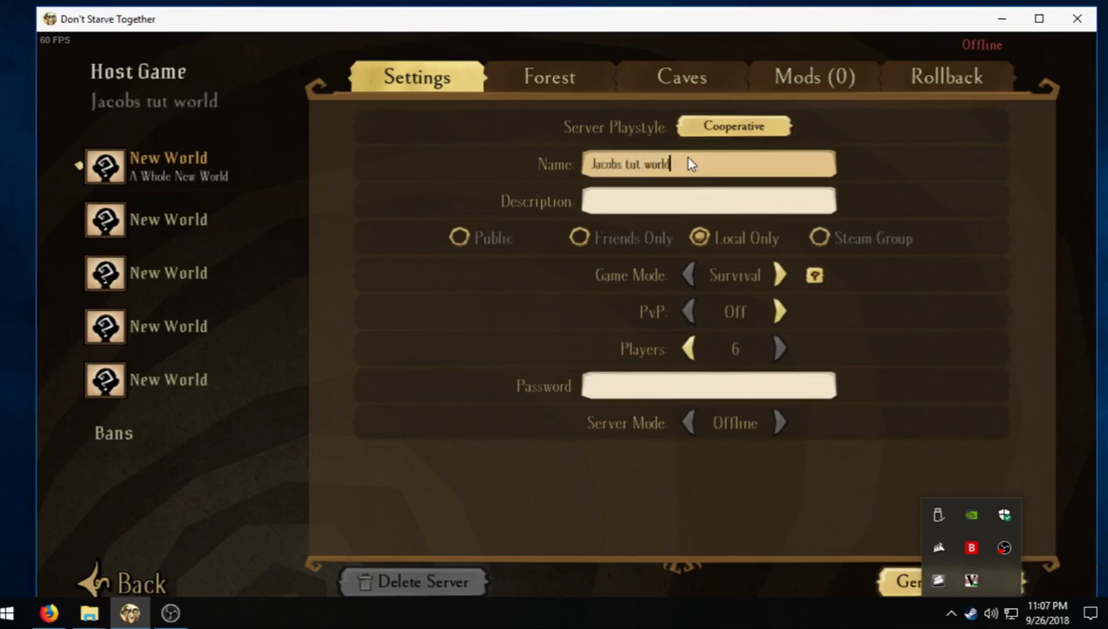
{"action": "key", "text": "Tab"}
{"action": "type", "text": "zzzz"}
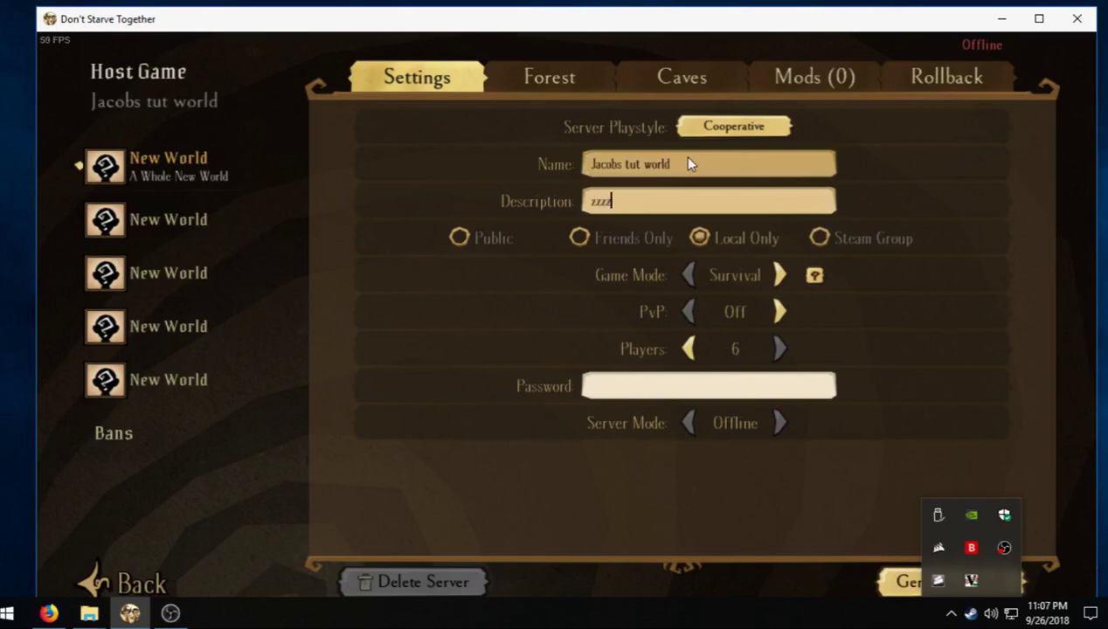
Generate the world as an offline world, hide the tray overflow icons, and close the game at character selection.
{"action": "left_click", "coordinate": [901, 580]}
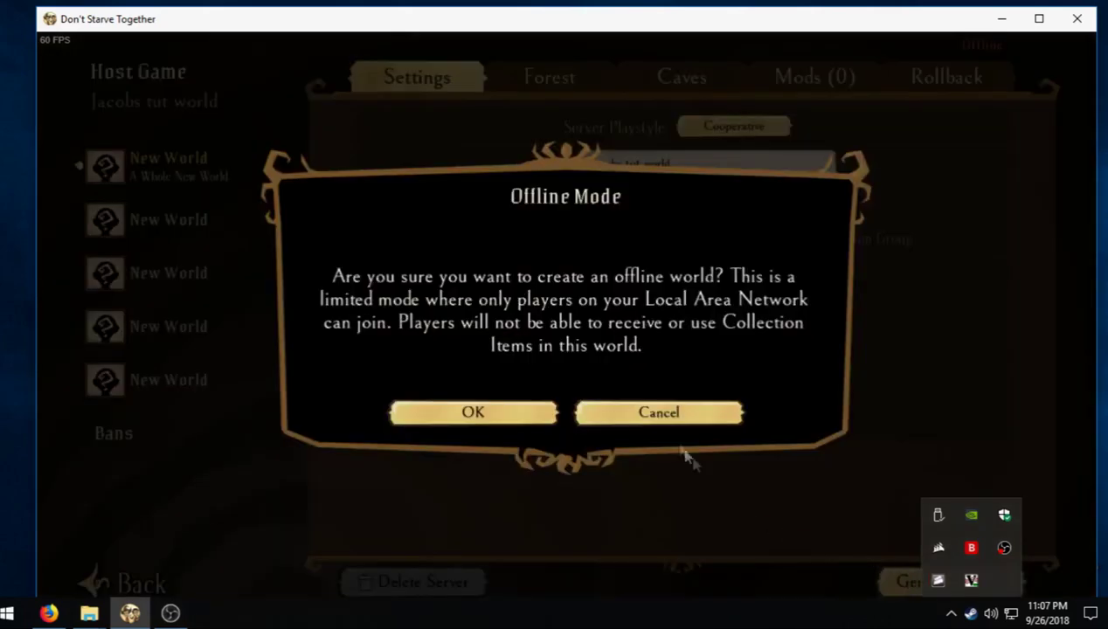
{"action": "left_click", "coordinate": [494, 414]}
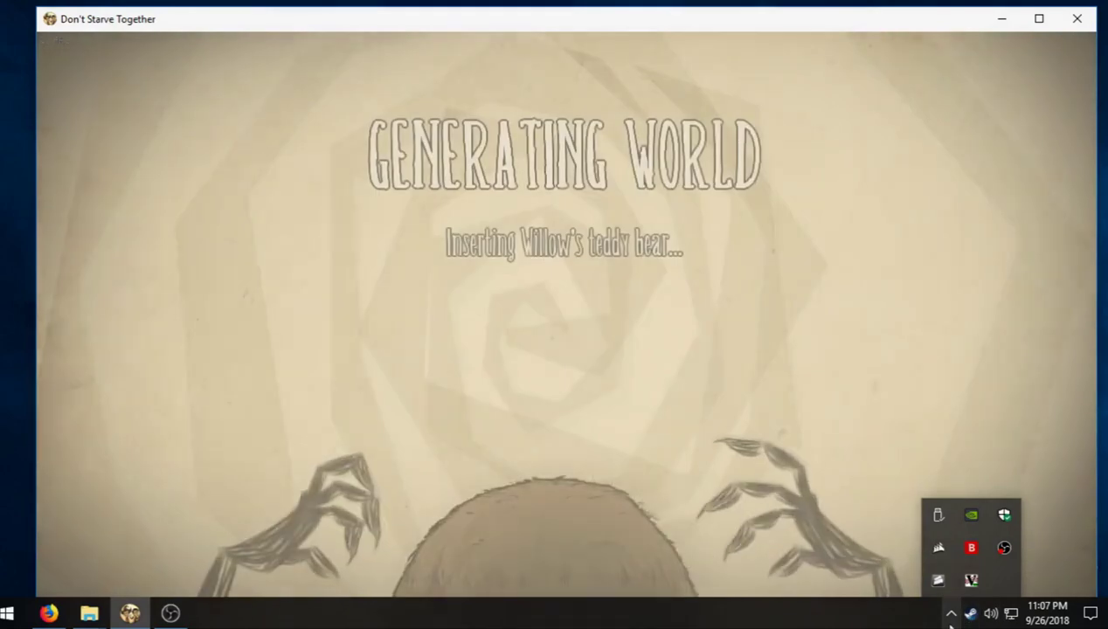
{"action": "left_click", "coordinate": [952, 615]}
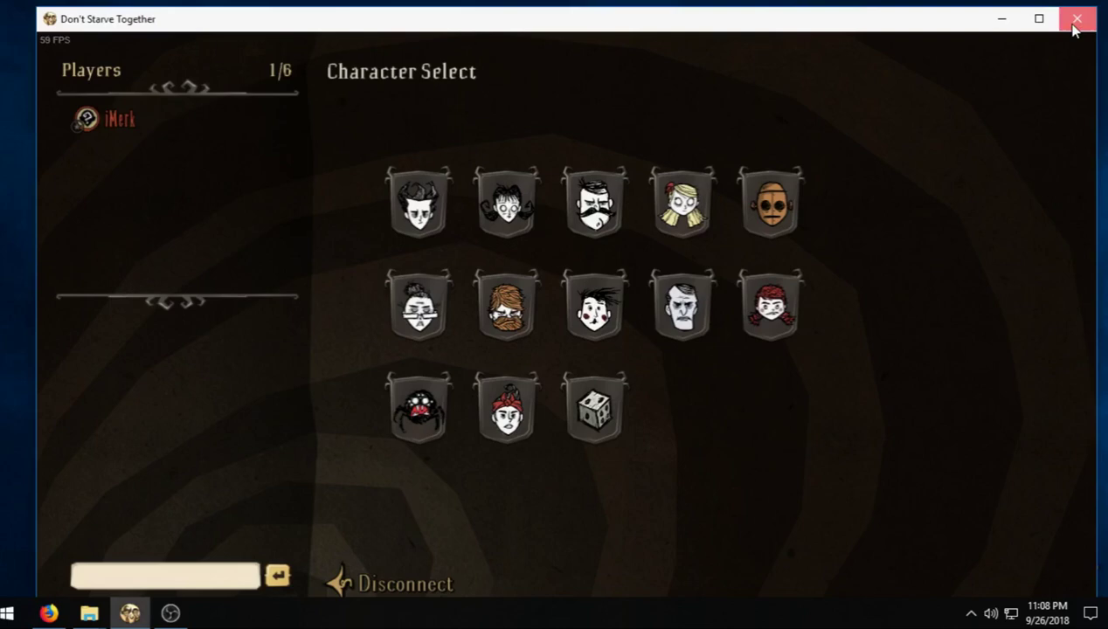
{"action": "left_click", "coordinate": [1074, 26]}
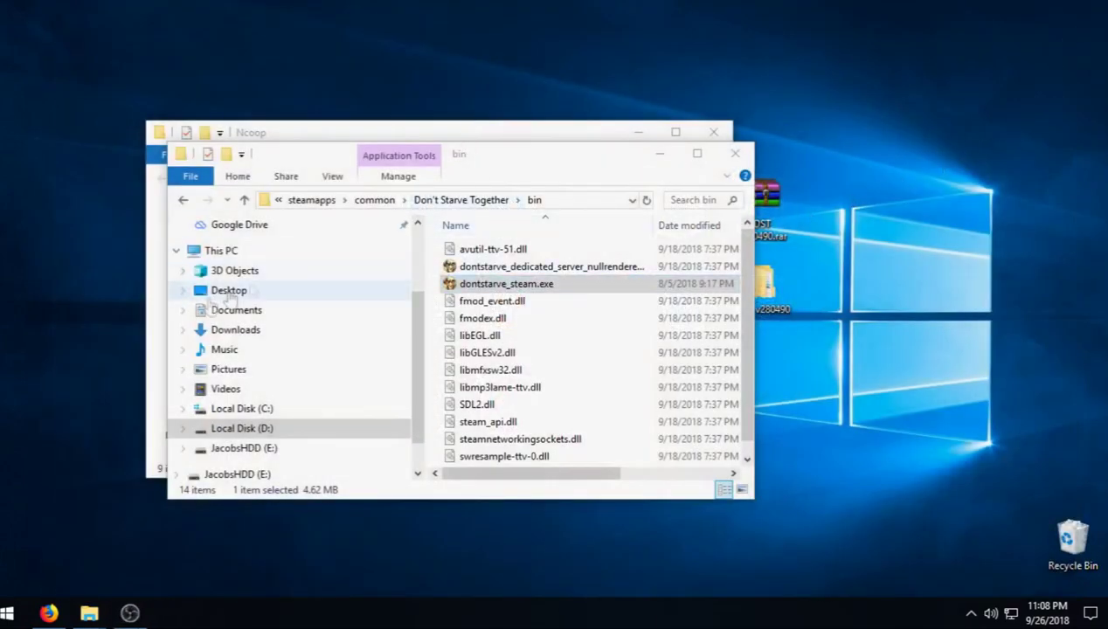
Run the dontstarve_dedicated_server_nullrenderer executable from the bin folder and minimize its console window.
{"action": "left_click", "coordinate": [549, 271]}
{"action": "double_click", "coordinate": [550, 274]}
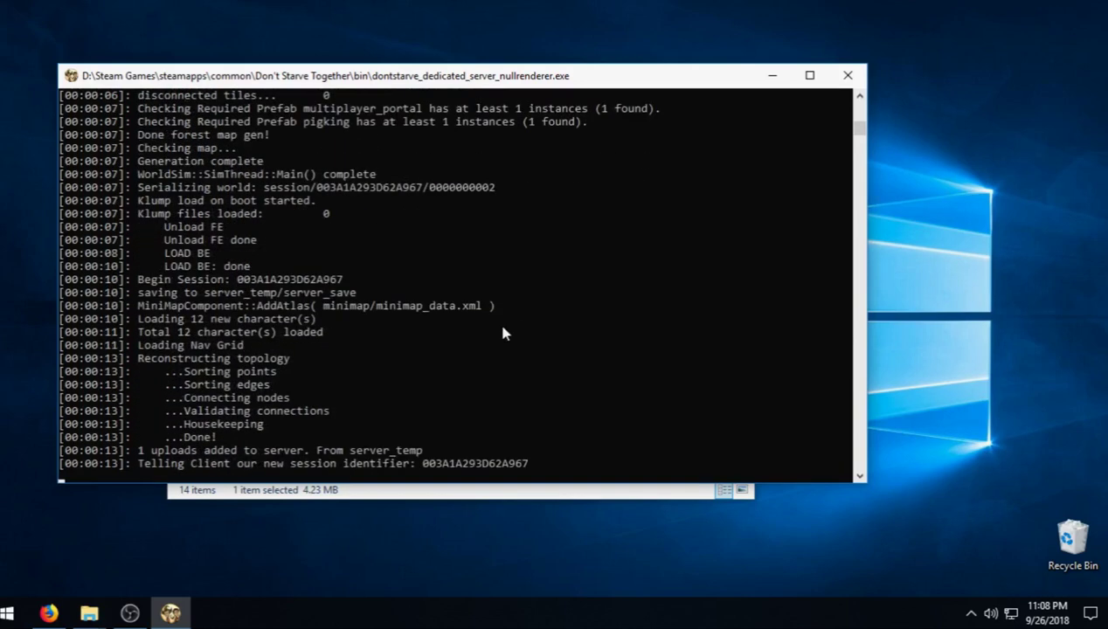
{"action": "left_click", "coordinate": [504, 331]}
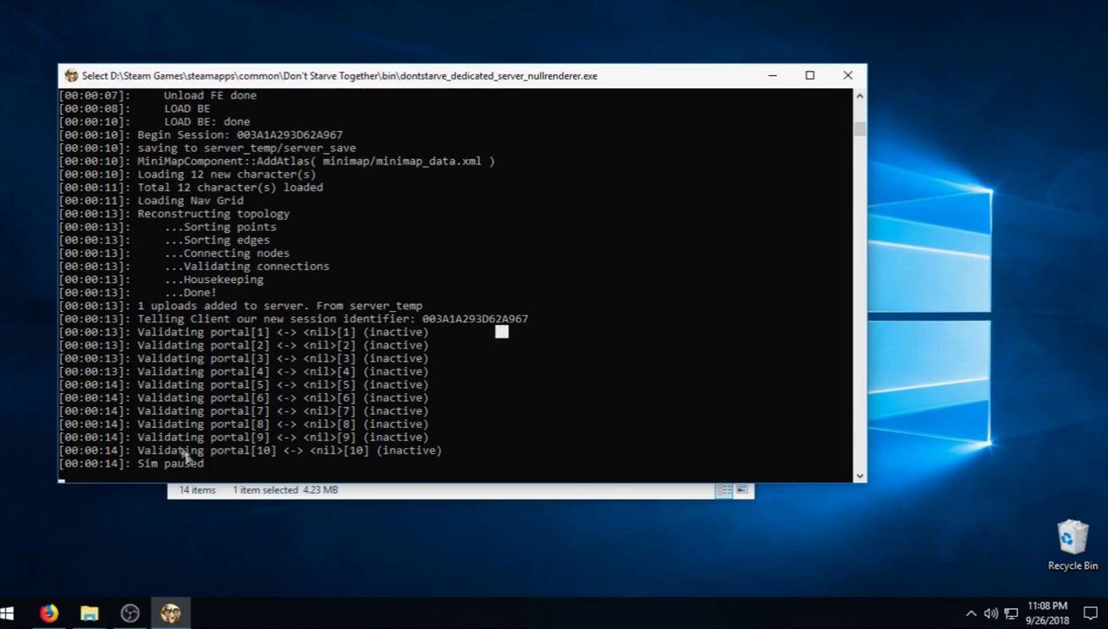
{"action": "left_click", "coordinate": [771, 76]}
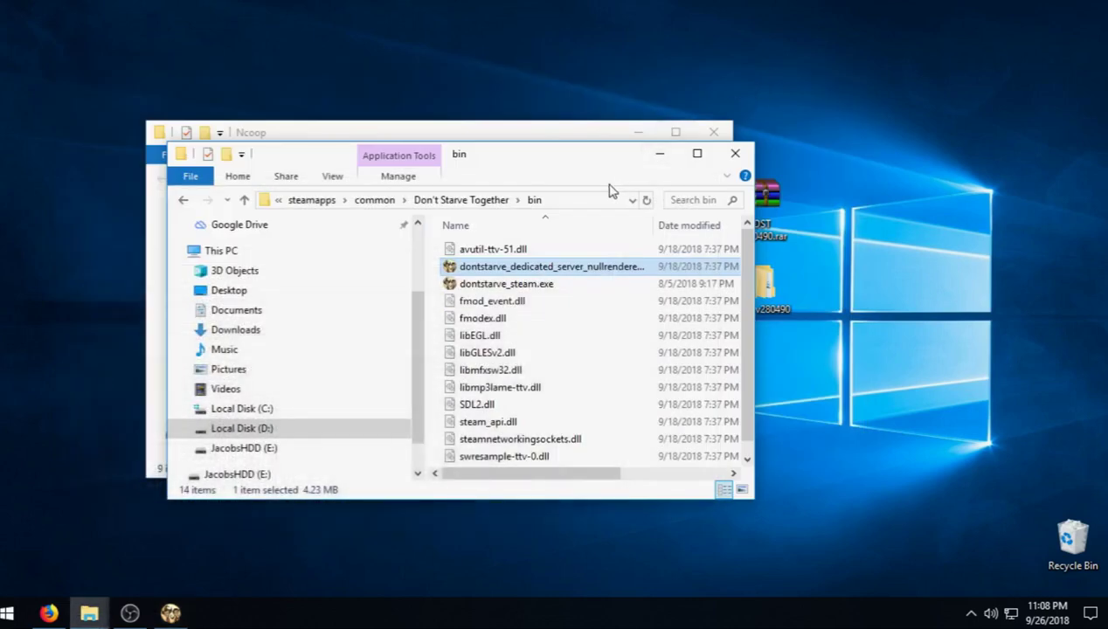
Close the bin folder window and launch NucleusCoop.exe from the Ncoop folder.
{"action": "left_click", "coordinate": [735, 153]}
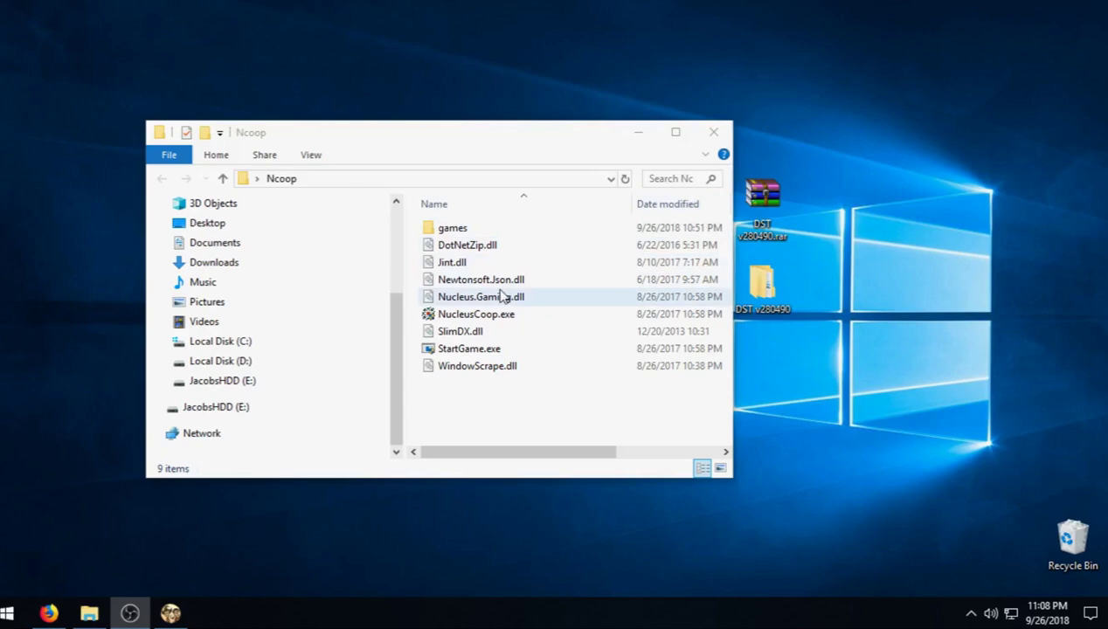
{"action": "mouse_move", "coordinate": [479, 297]}
{"action": "left_mouse_down"}
{"action": "mouse_move", "coordinate": [450, 313]}
{"action": "mouse_move", "coordinate": [475, 296]}
{"action": "left_mouse_up"}
{"action": "left_click", "coordinate": [475, 316]}
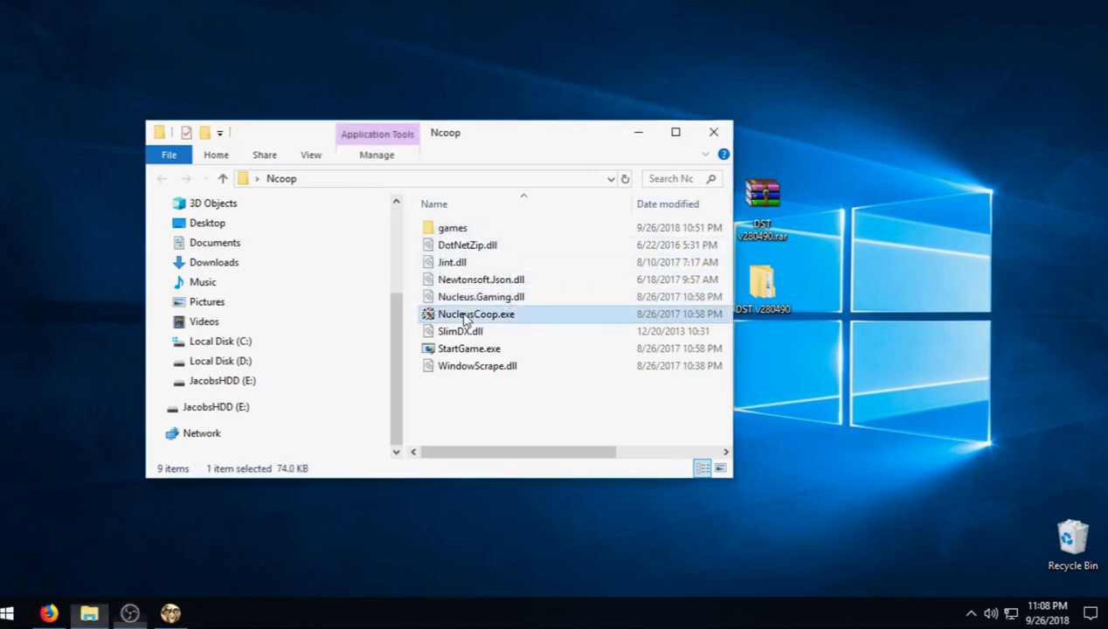
{"action": "double_click", "coordinate": [521, 320]}
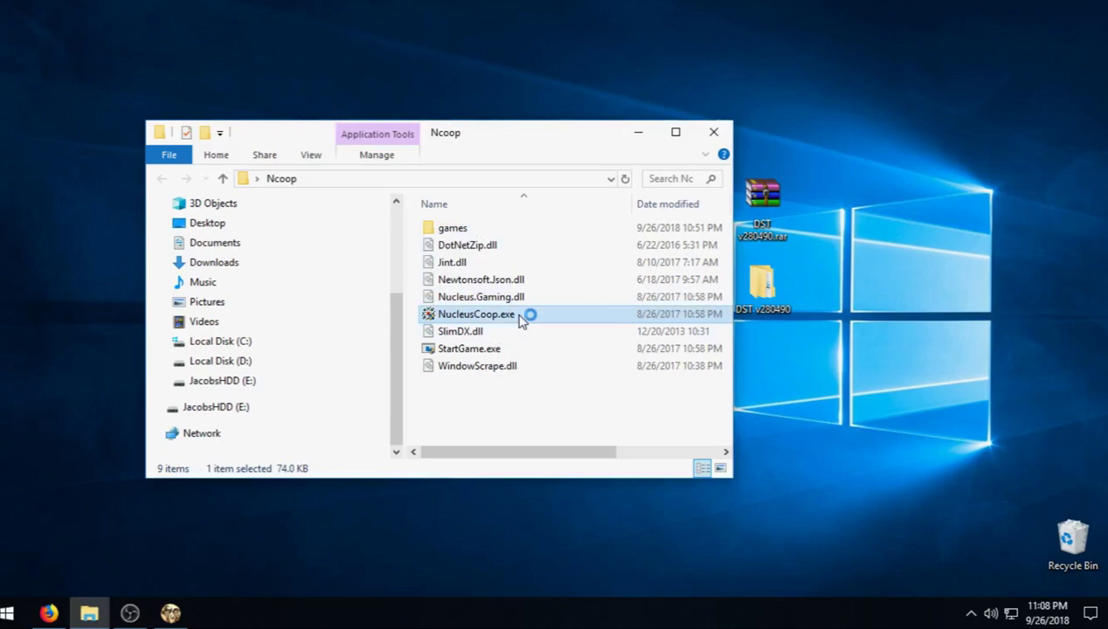
{"action": "left_click", "coordinate": [348, 448]}
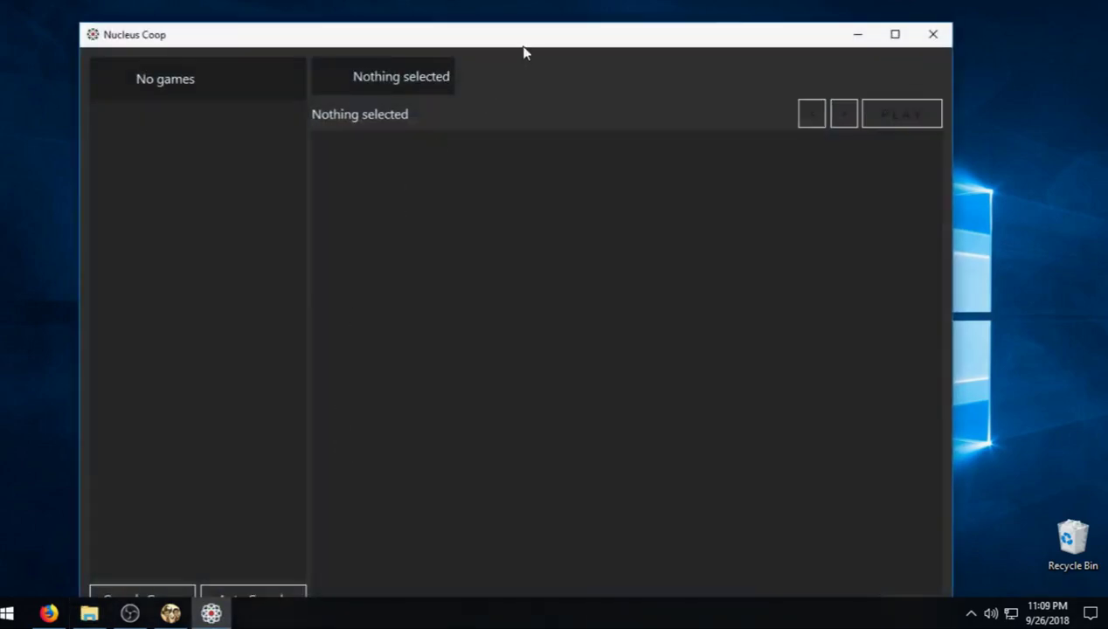
Reposition the Nucleus Coop window, start a manual game search, and browse to Local Disk (D:).
{"action": "left_click_drag", "start_coordinate": [531, 39], "coordinate": [542, 20]}
{"action": "left_click", "coordinate": [187, 575]}
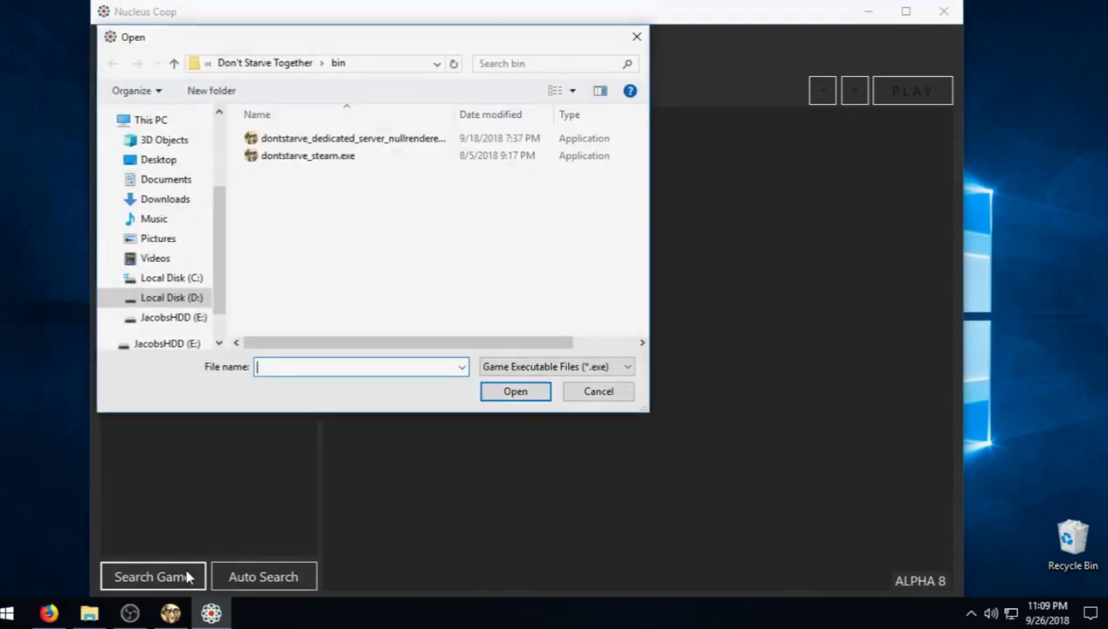
{"action": "left_click", "coordinate": [262, 65]}
{"action": "left_click", "coordinate": [249, 66]}
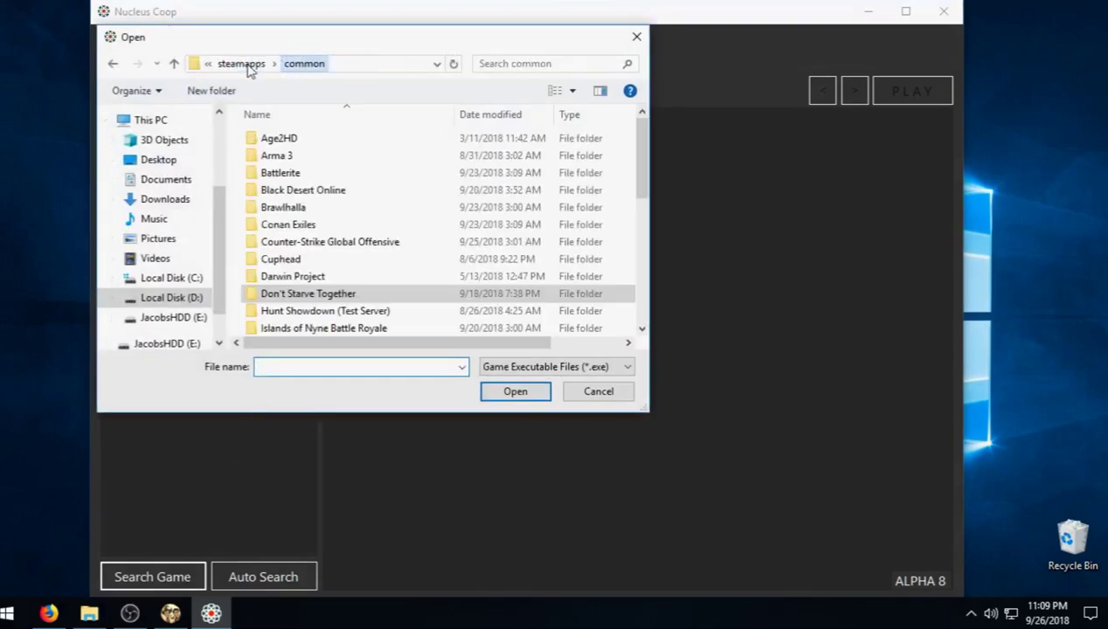
{"action": "left_click", "coordinate": [249, 66]}
{"action": "left_click", "coordinate": [247, 66]}
{"action": "left_click", "coordinate": [188, 278]}
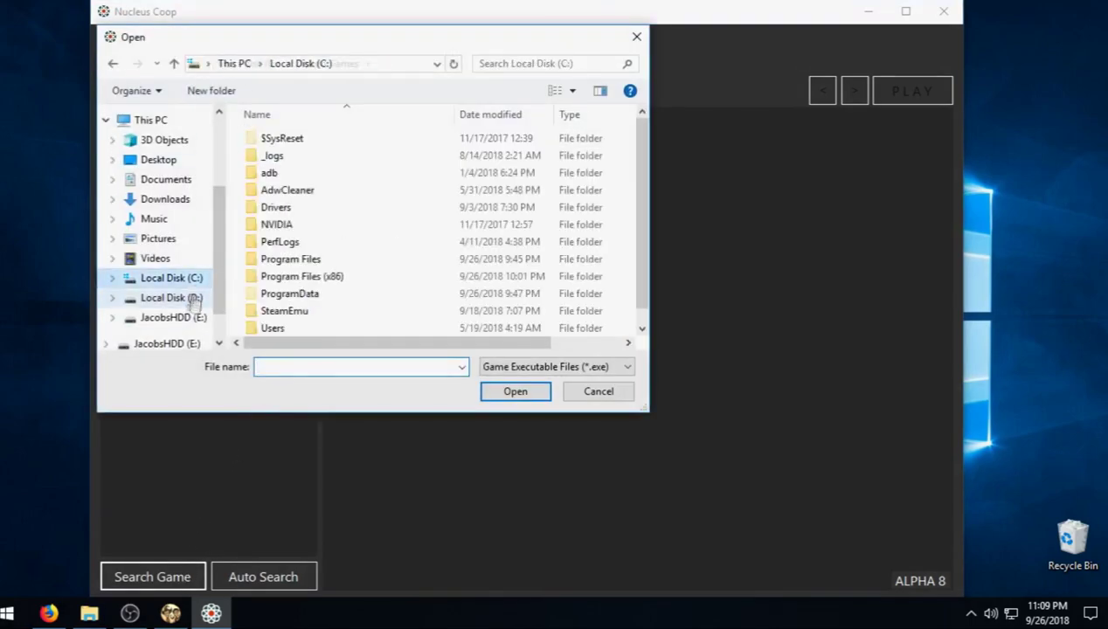
{"action": "left_click", "coordinate": [194, 299]}
Add dontstarve_steam.exe from Steam Games\steamapps\common\Don't Starve Together\bin as the game and acknowledge the confirmation.
{"action": "double_click", "coordinate": [332, 294]}
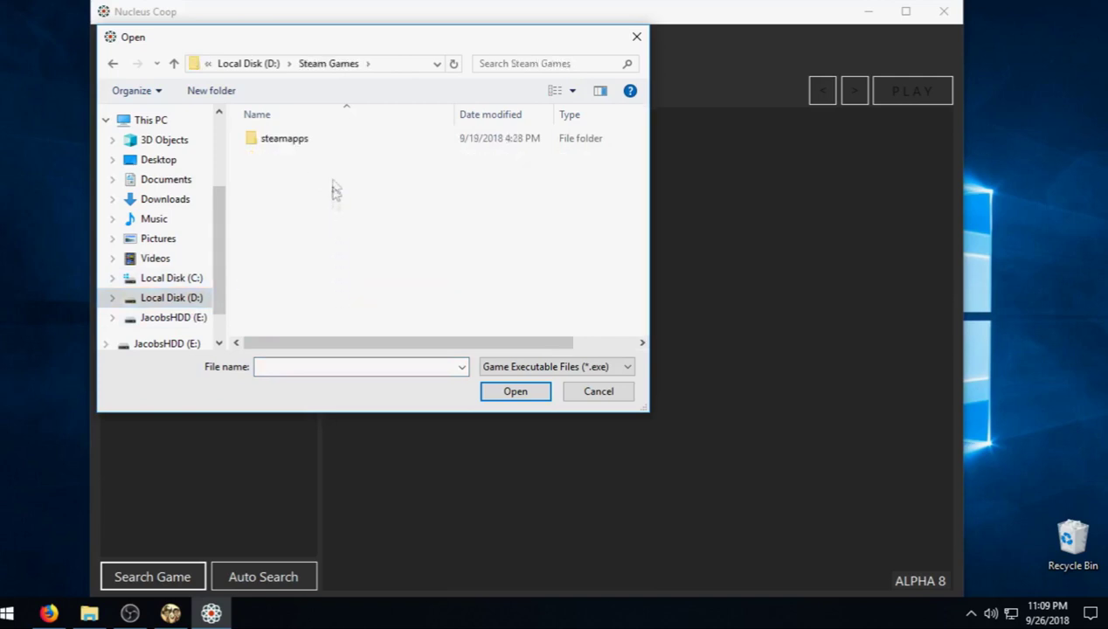
{"action": "double_click", "coordinate": [331, 140]}
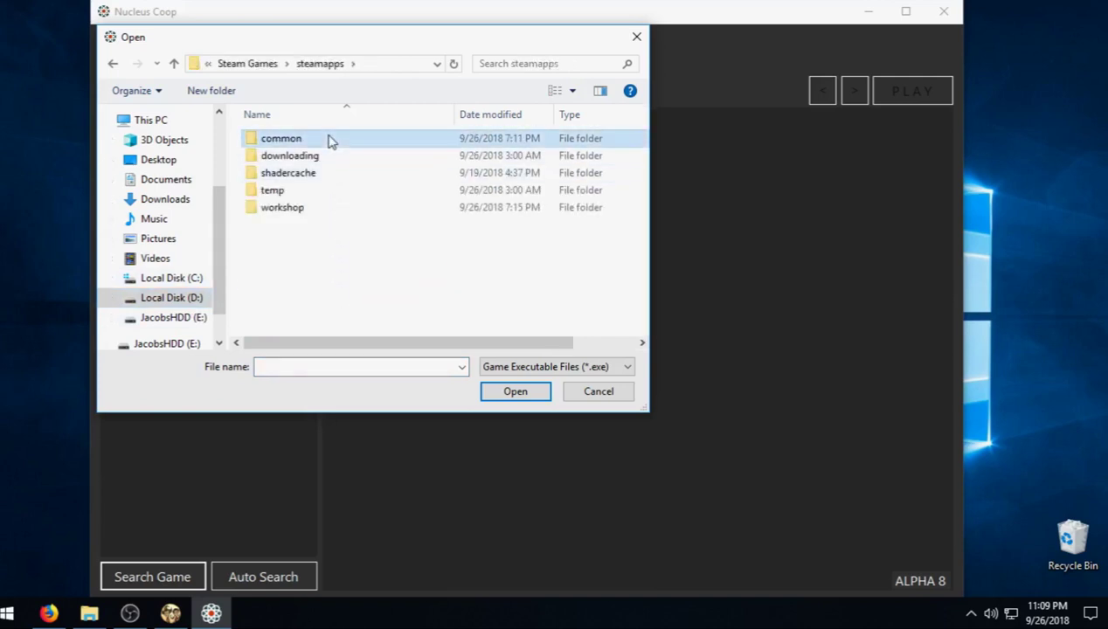
{"action": "double_click", "coordinate": [330, 139]}
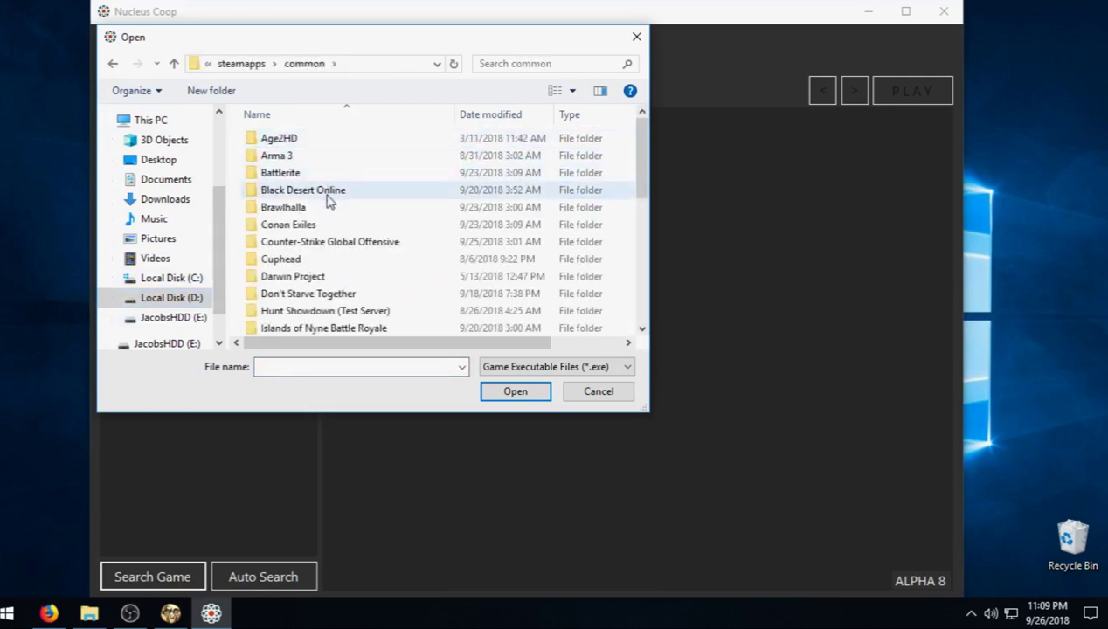
{"action": "double_click", "coordinate": [311, 294]}
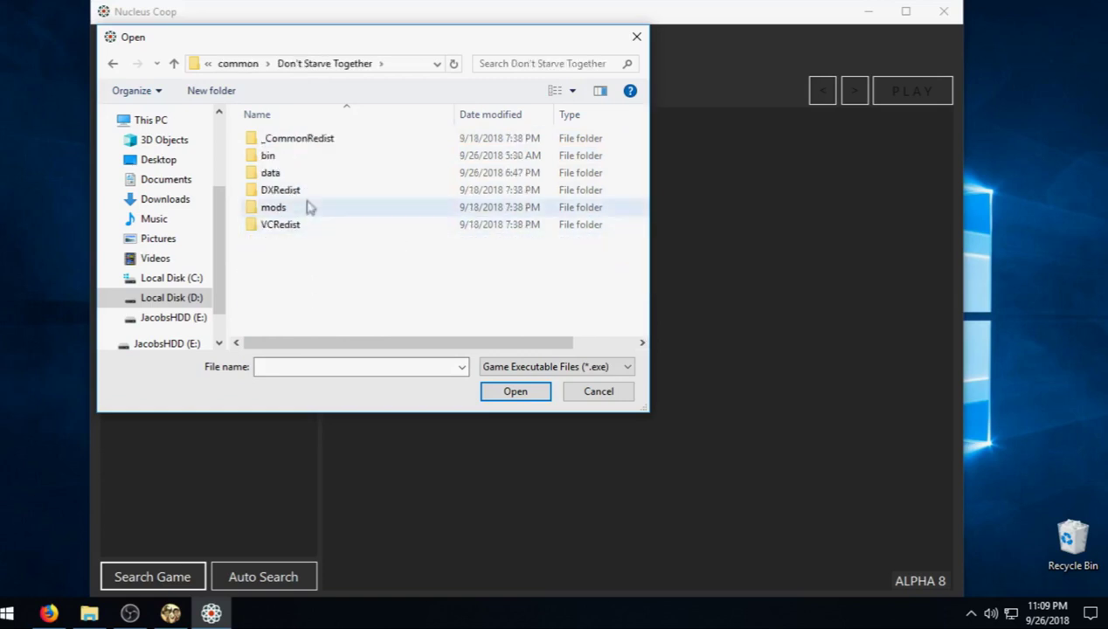
{"action": "double_click", "coordinate": [306, 158]}
{"action": "left_click", "coordinate": [307, 158]}
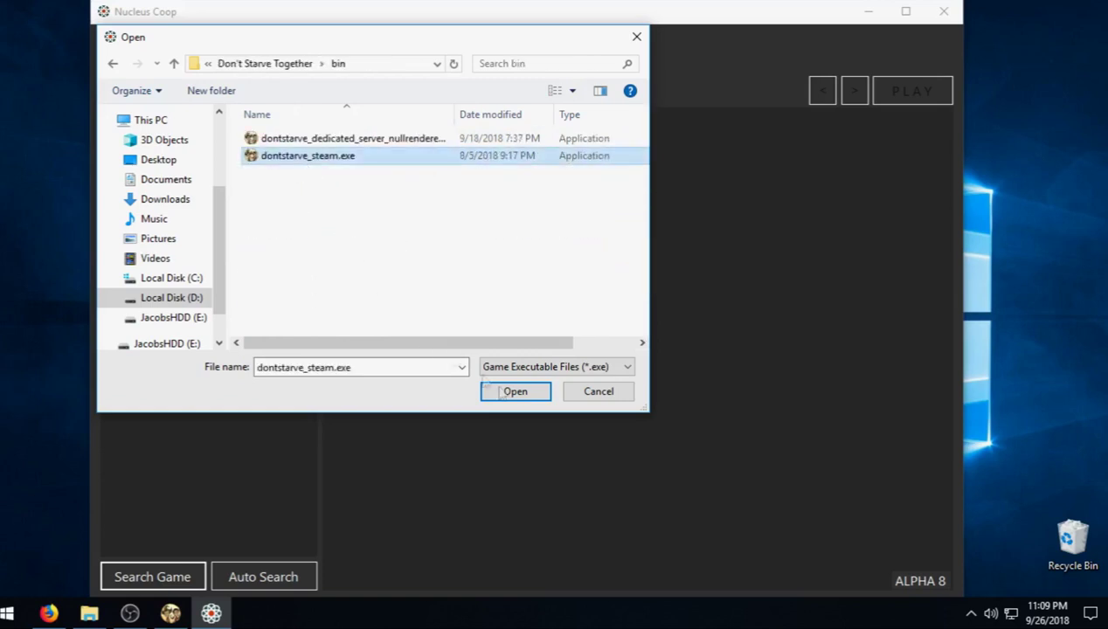
{"action": "left_click", "coordinate": [521, 395]}
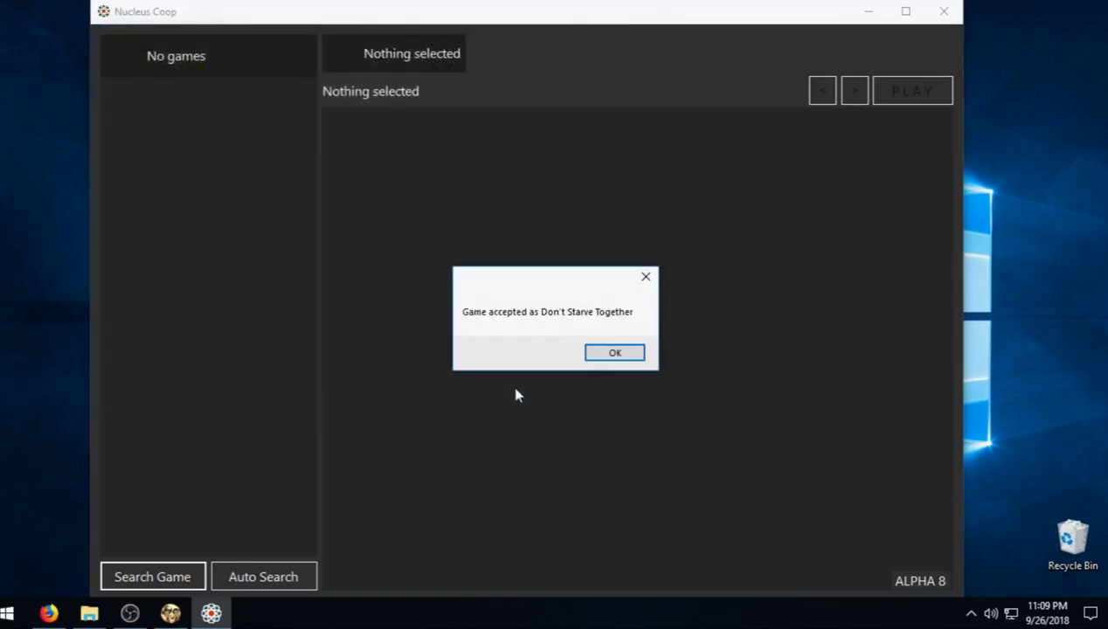
{"action": "left_click", "coordinate": [603, 352]}
Select Don't Starve Together in the game list and set the second monitor to a two-player vertical split.
{"action": "left_click", "coordinate": [276, 63]}
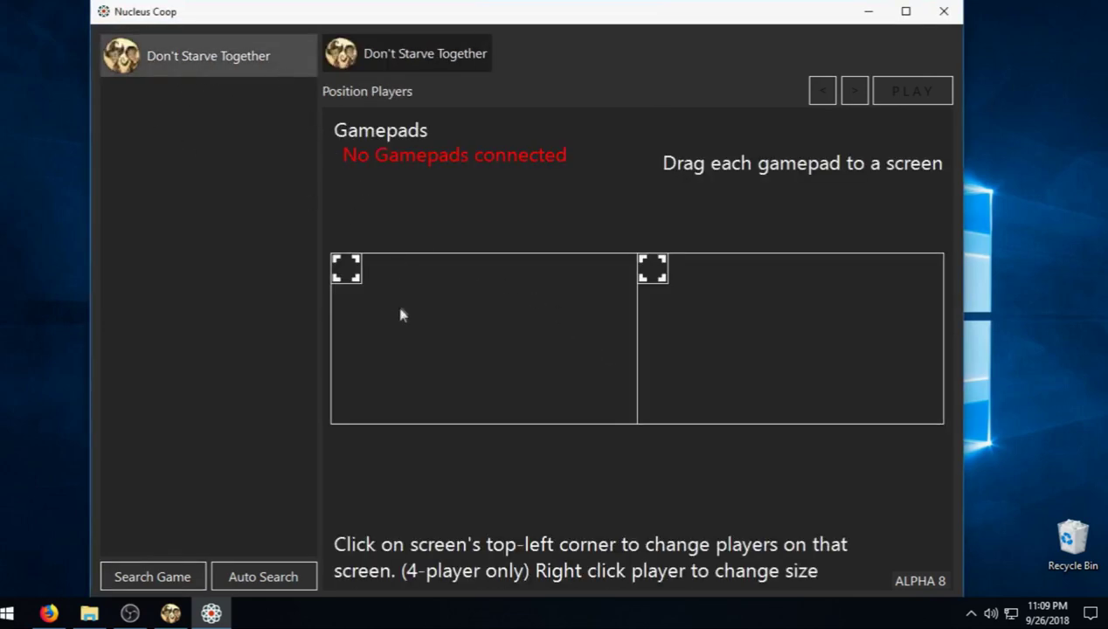
{"action": "left_click", "coordinate": [654, 271]}
{"action": "left_click", "coordinate": [654, 271]}
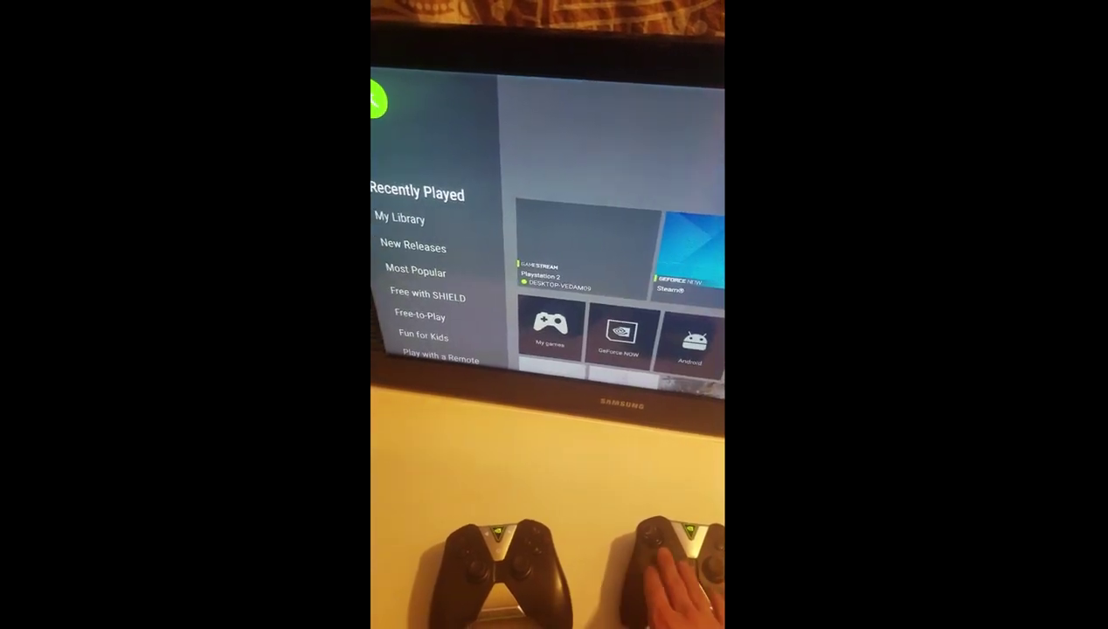
{"action": "key", "text": "Right"}
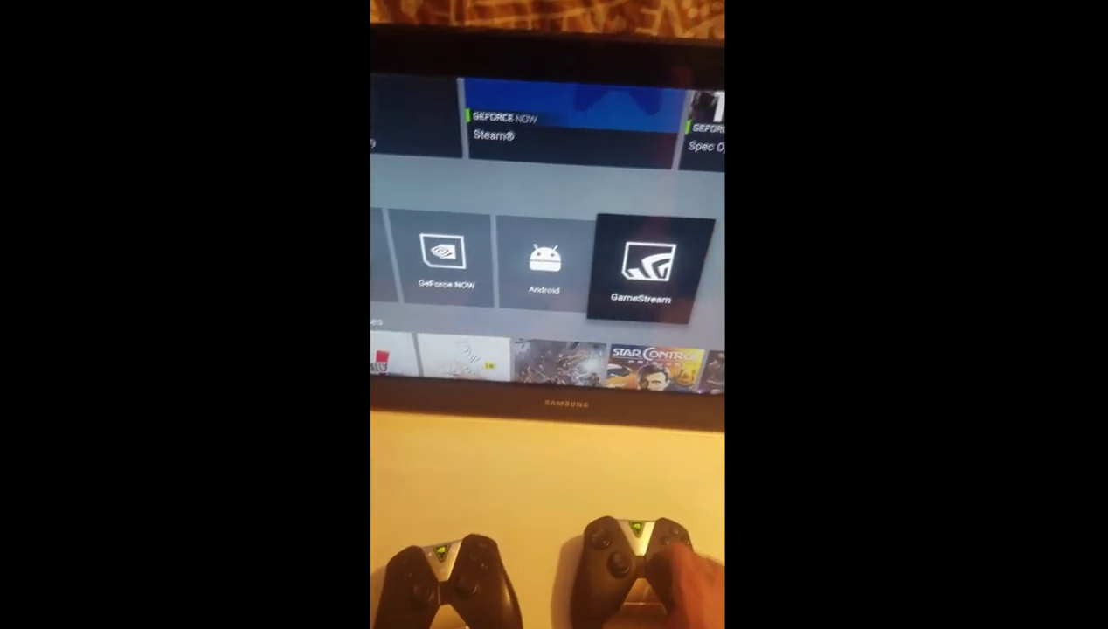
{"action": "key", "text": "Return"}
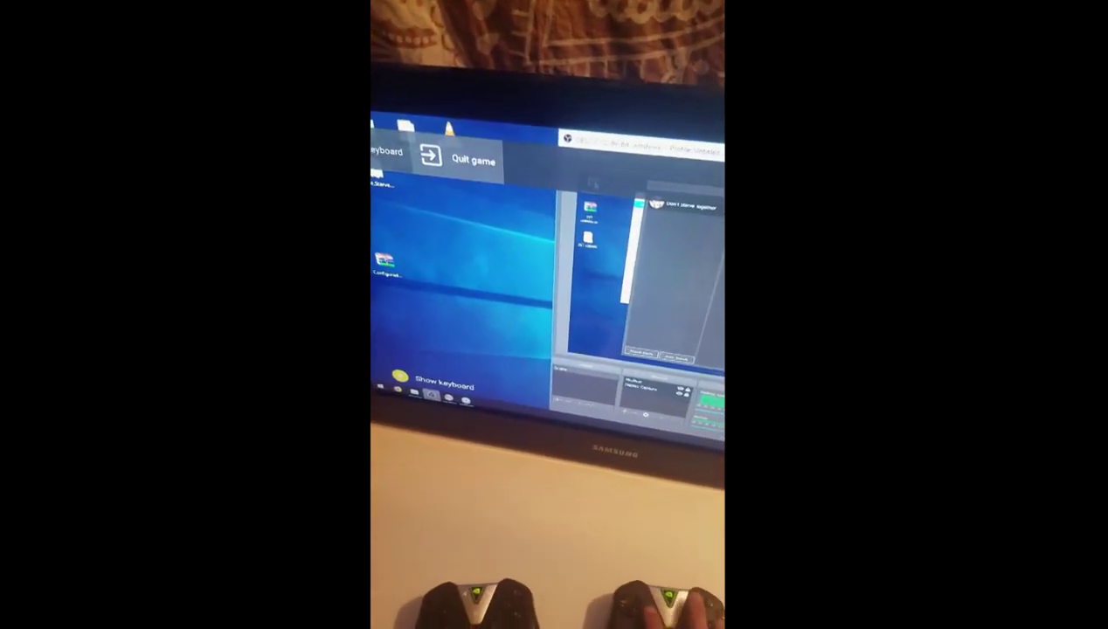
{"action": "key", "text": "Escape"}
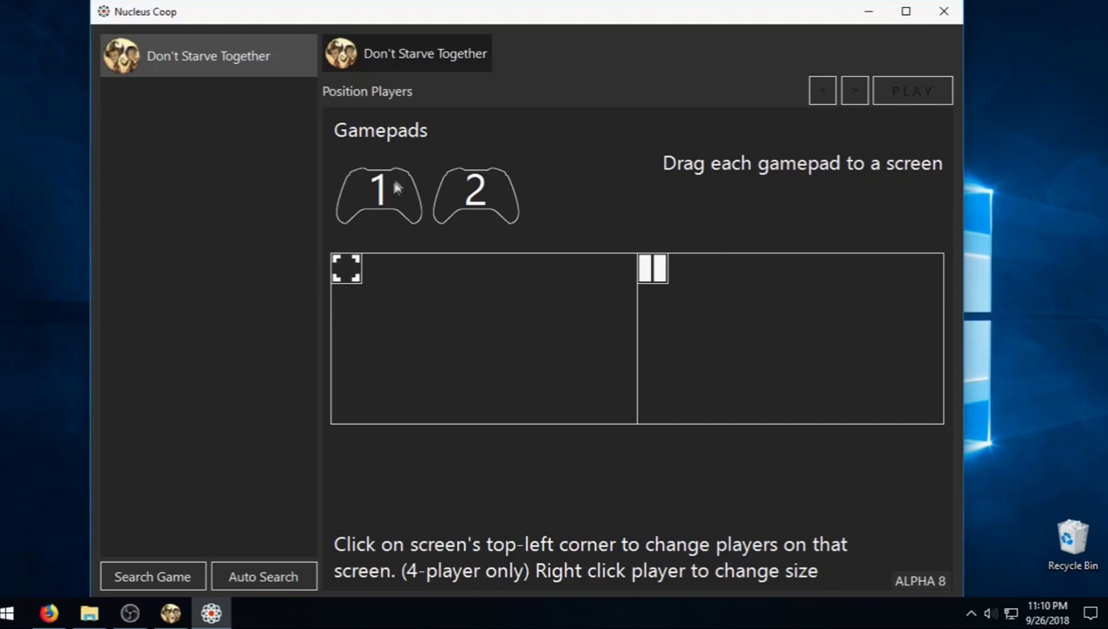
Assign gamepads 1 and 2 to the two halves of the second monitor, proceed to the player options, and start the game.
{"action": "left_click_drag", "start_coordinate": [392, 192], "coordinate": [736, 350]}
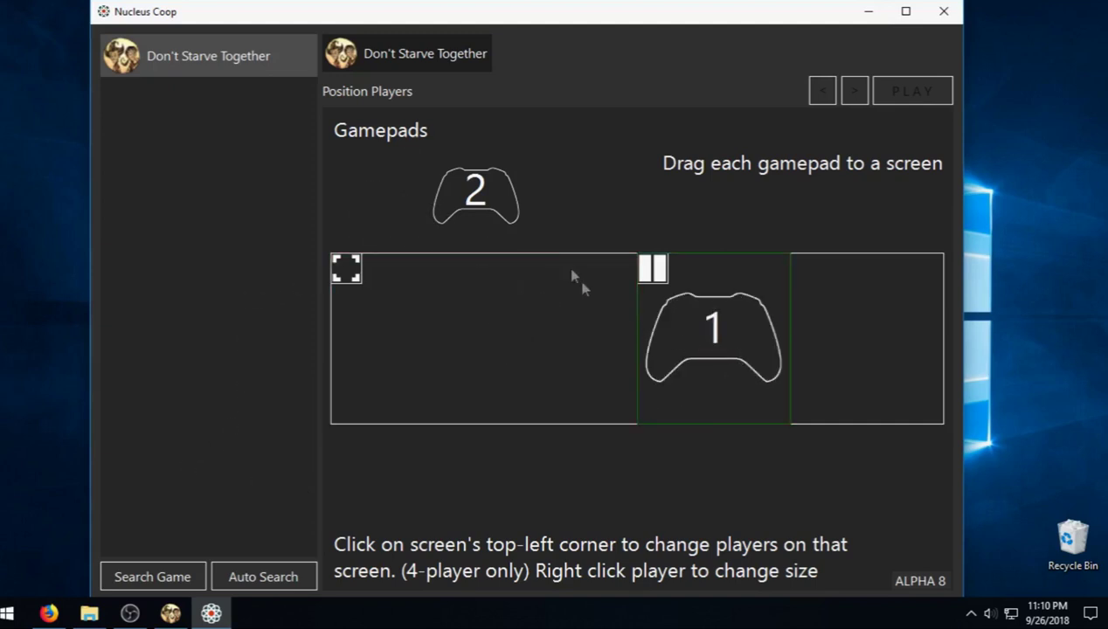
{"action": "left_click_drag", "start_coordinate": [498, 197], "coordinate": [876, 322]}
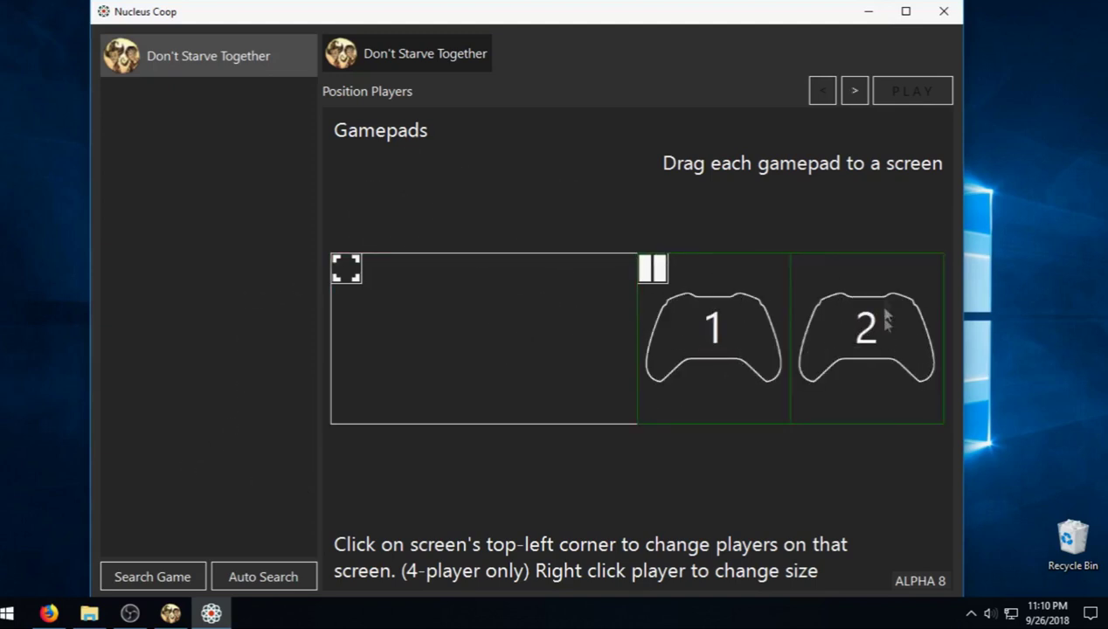
{"action": "left_click", "coordinate": [857, 100]}
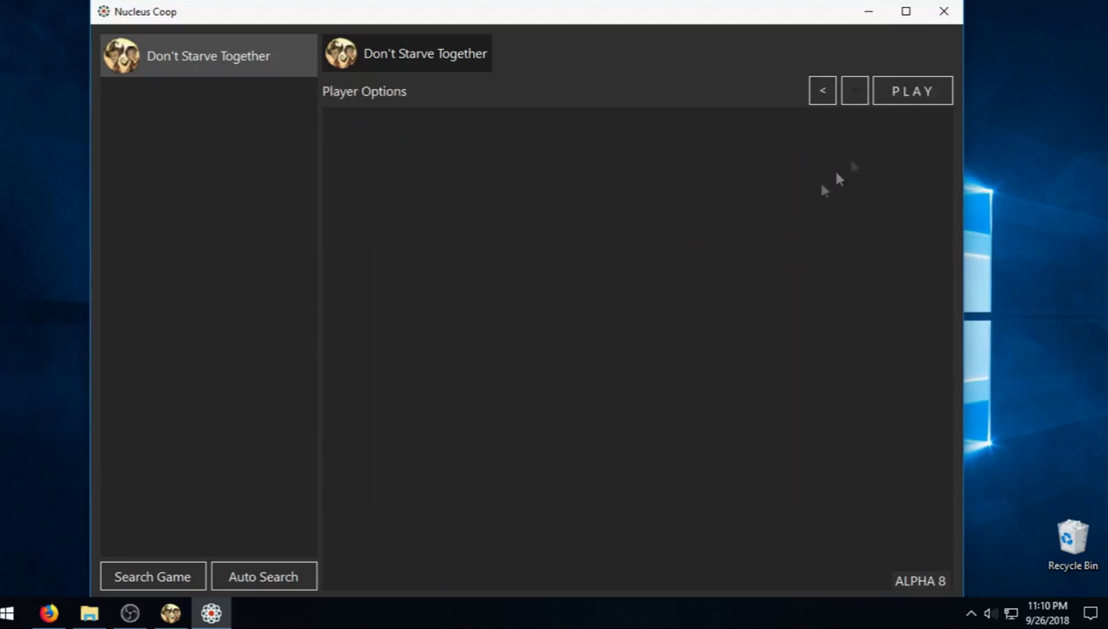
{"action": "left_click", "coordinate": [935, 91]}
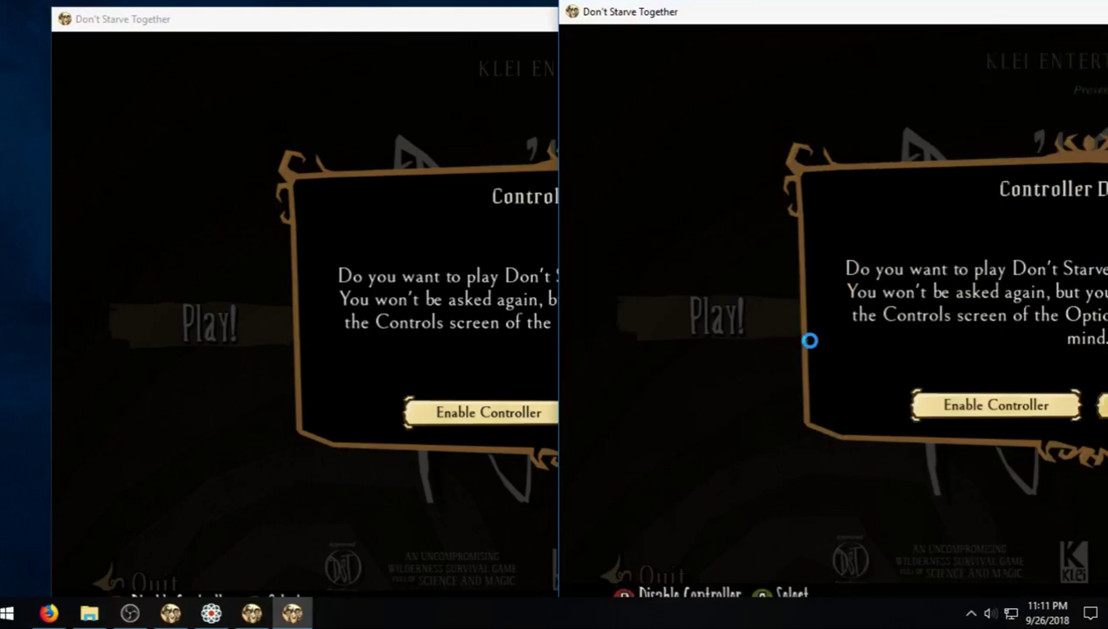
Answer the controller prompt in both Don't Starve Together windows and fit them side by side.
{"action": "key", "text": "Escape"}
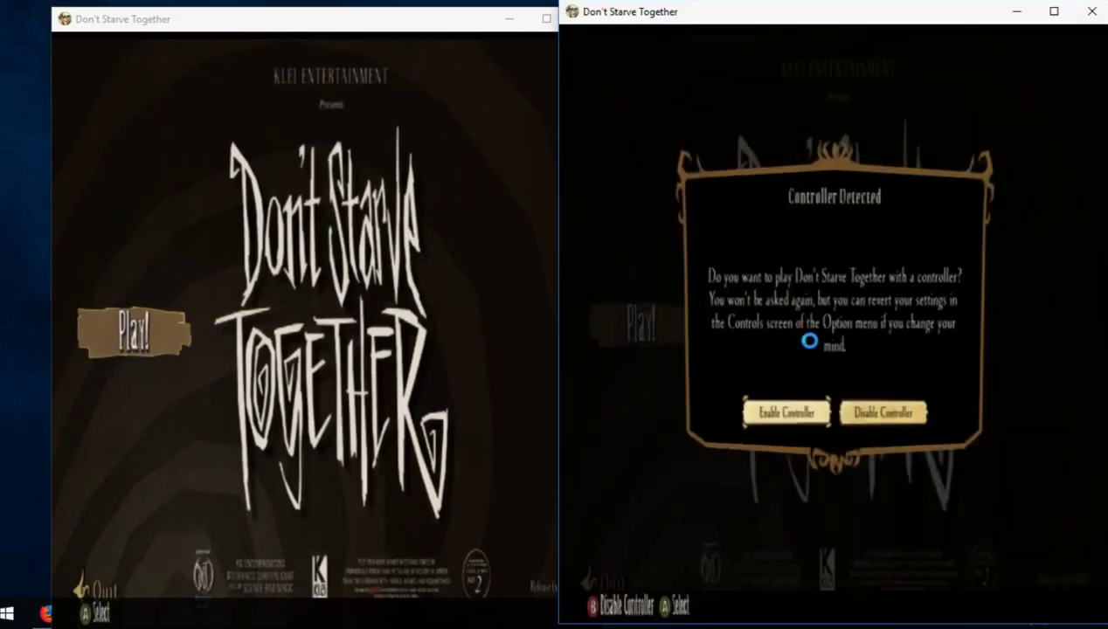
{"action": "key", "text": "Escape"}
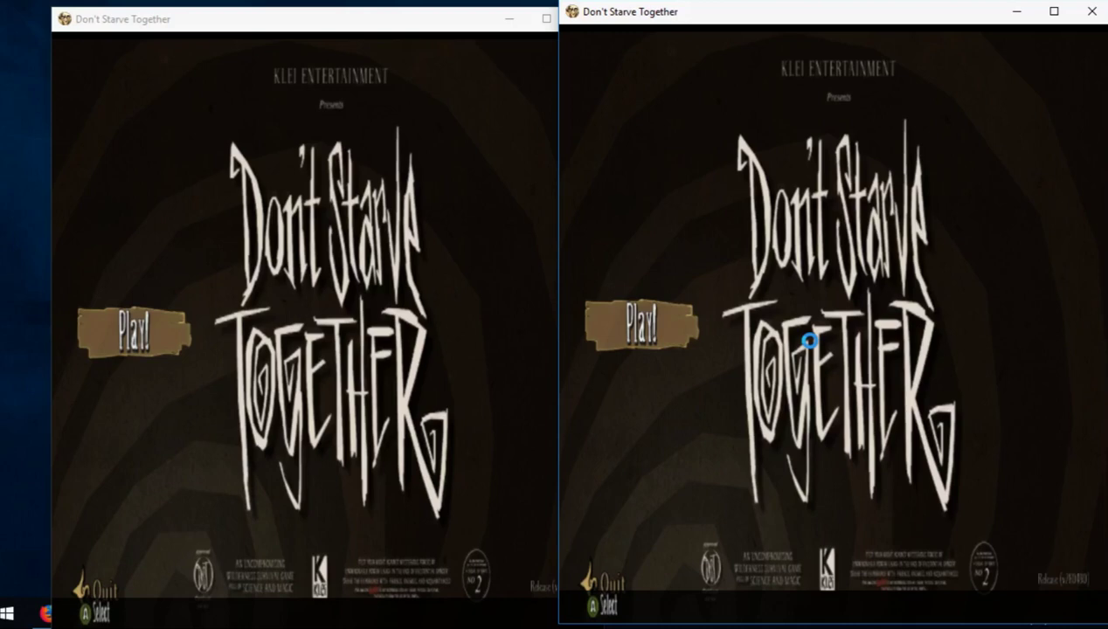
{"action": "key", "text": "super+Left"}
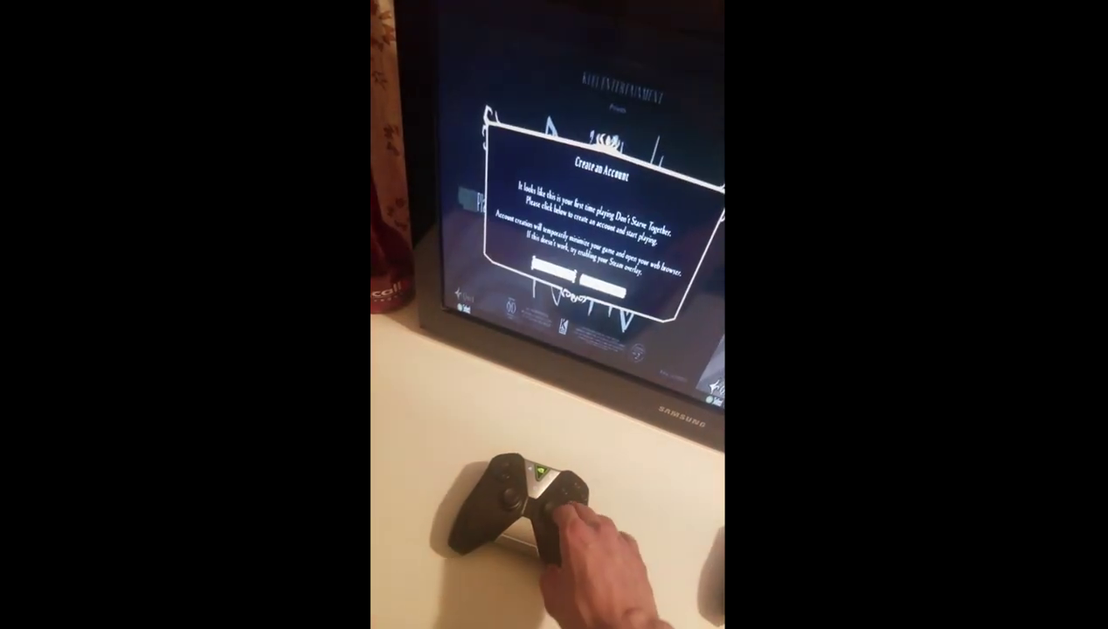
{"action": "key", "text": "Return"}
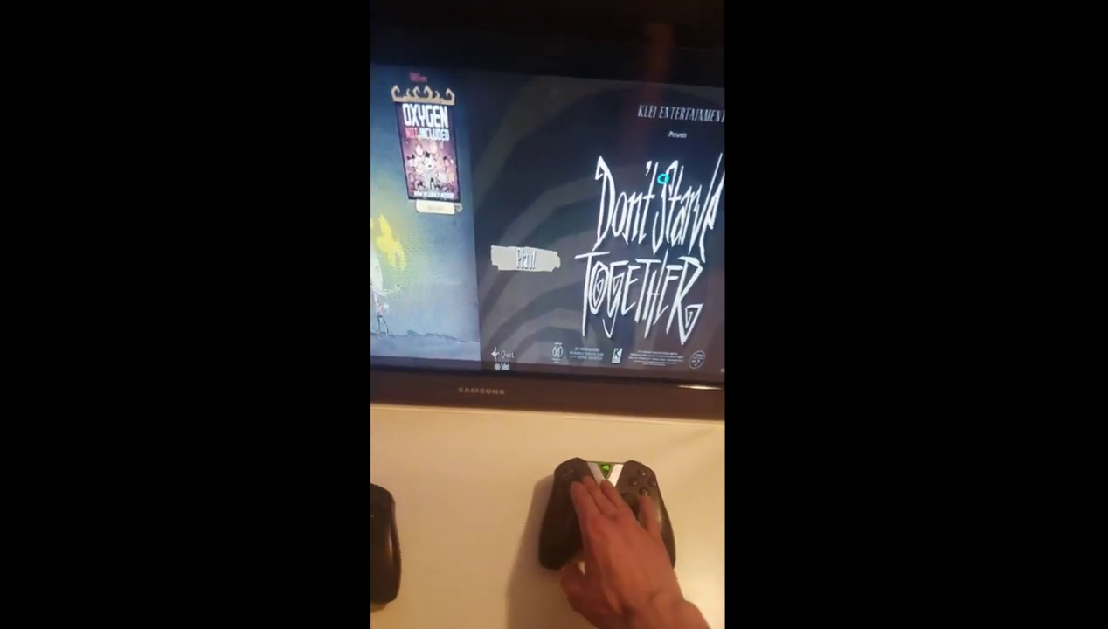
{"action": "key", "text": "Return"}
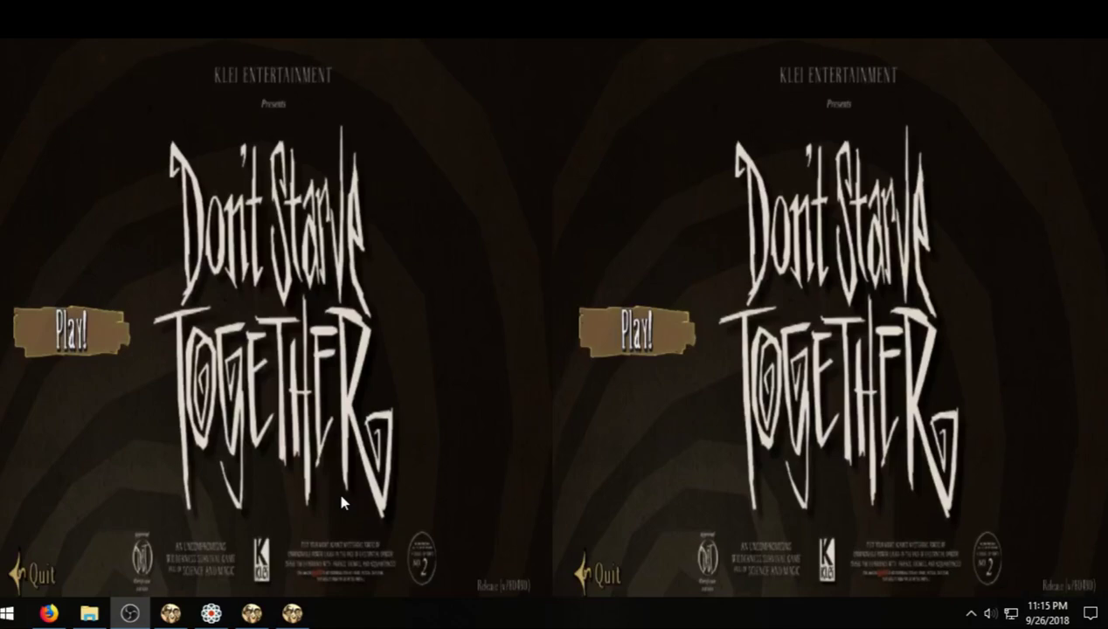
Start offline play in player one's game instance and join the hosted tutorial world from the LAN server list.
{"action": "key", "text": "Return"}
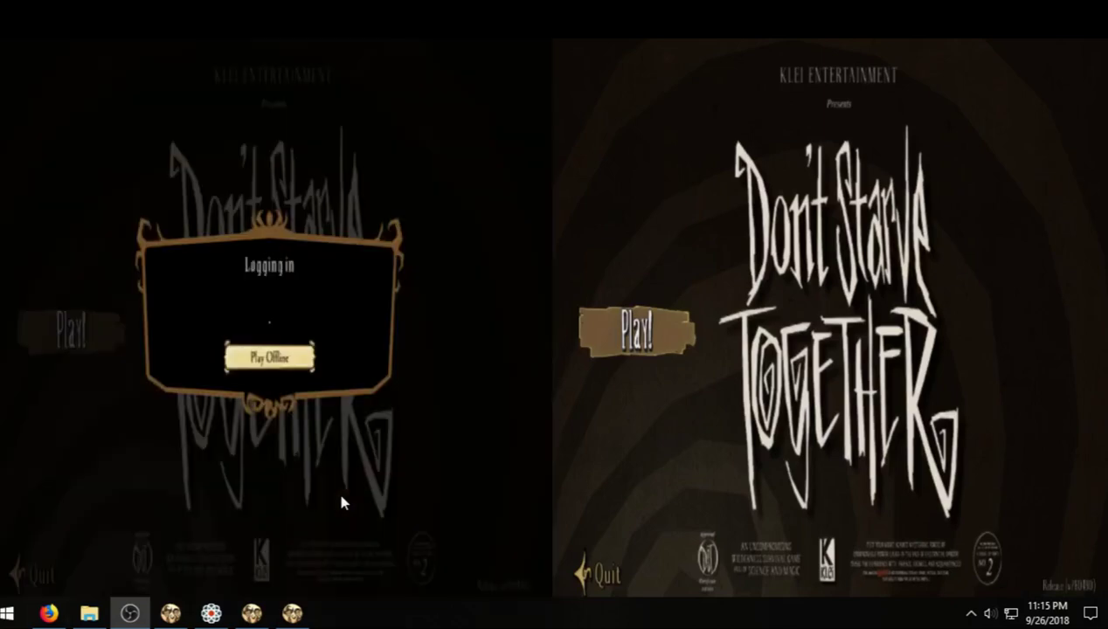
{"action": "key", "text": "Return"}
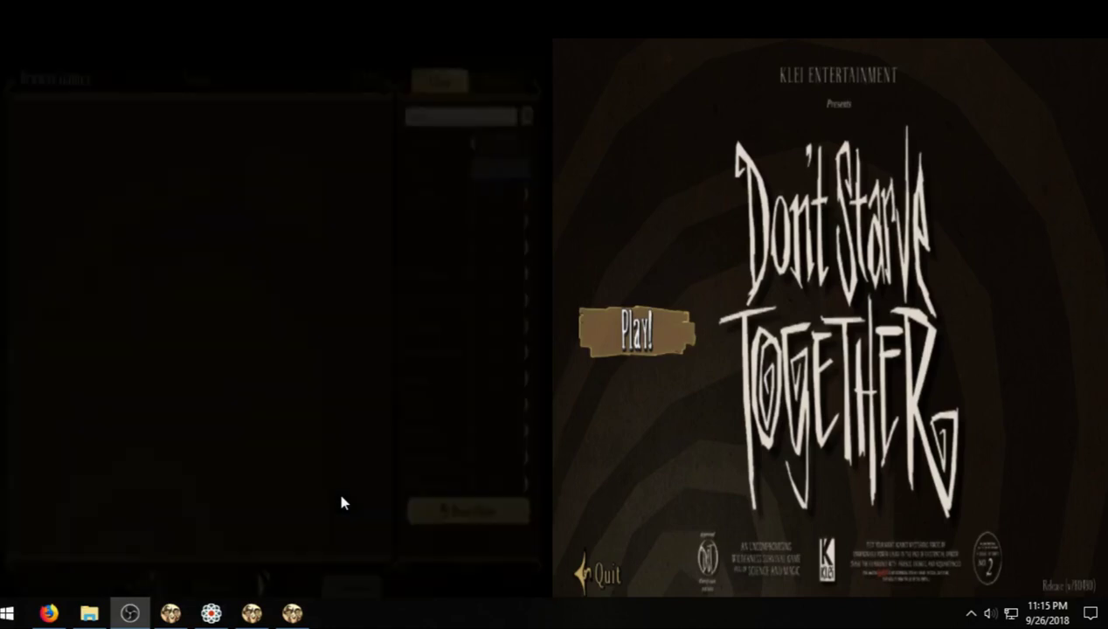
{"action": "key", "text": "Up"}
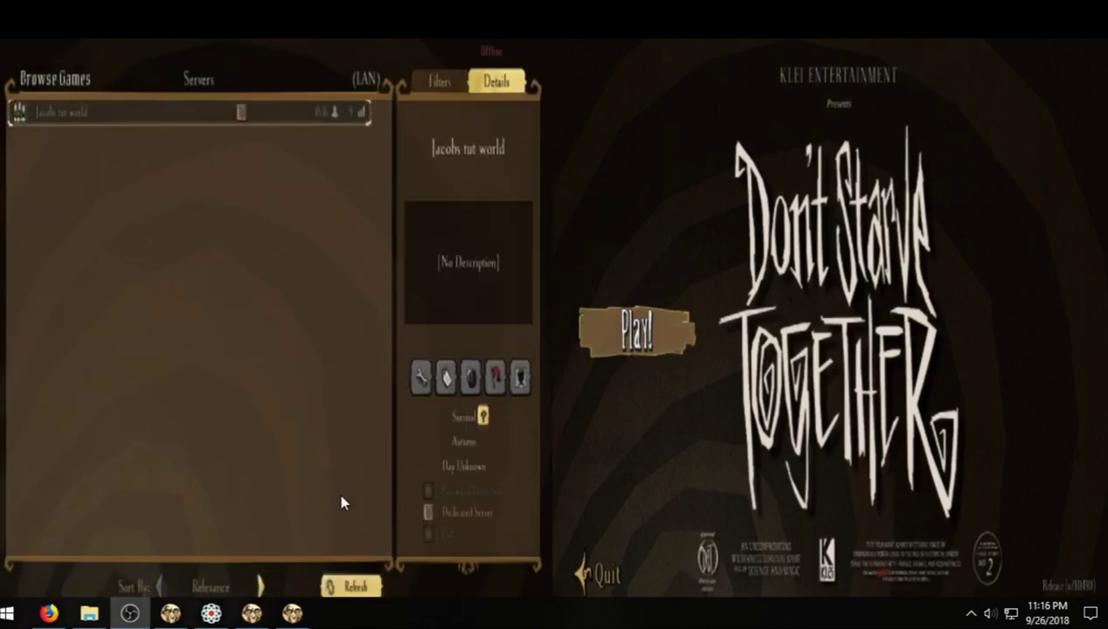
{"action": "key", "text": "Return"}
{"action": "key", "text": "Return"}
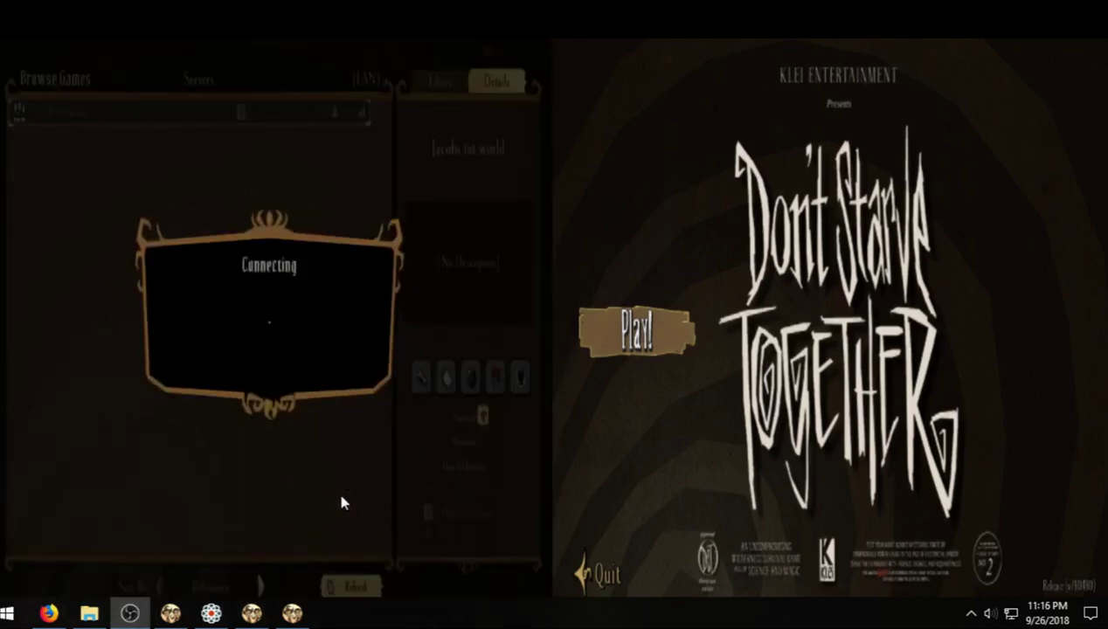